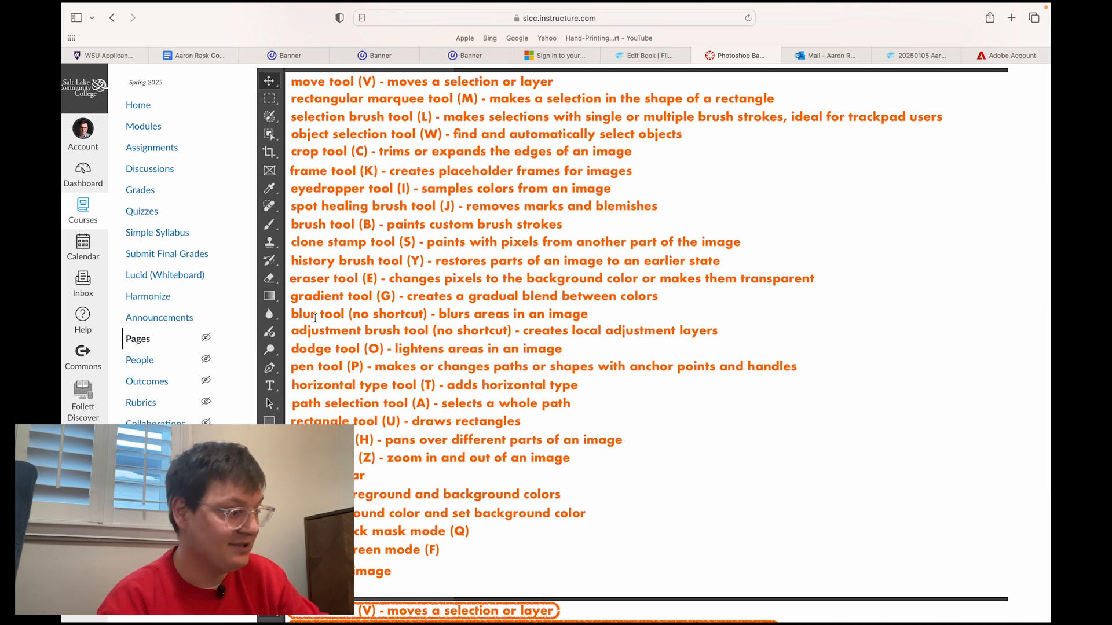
# Review the list of Photoshop tools, their shortcuts and descriptions on the course page, including the circled tools.
pyautogui.moveTo(306, 330); pyautogui.dragTo(505, 340)
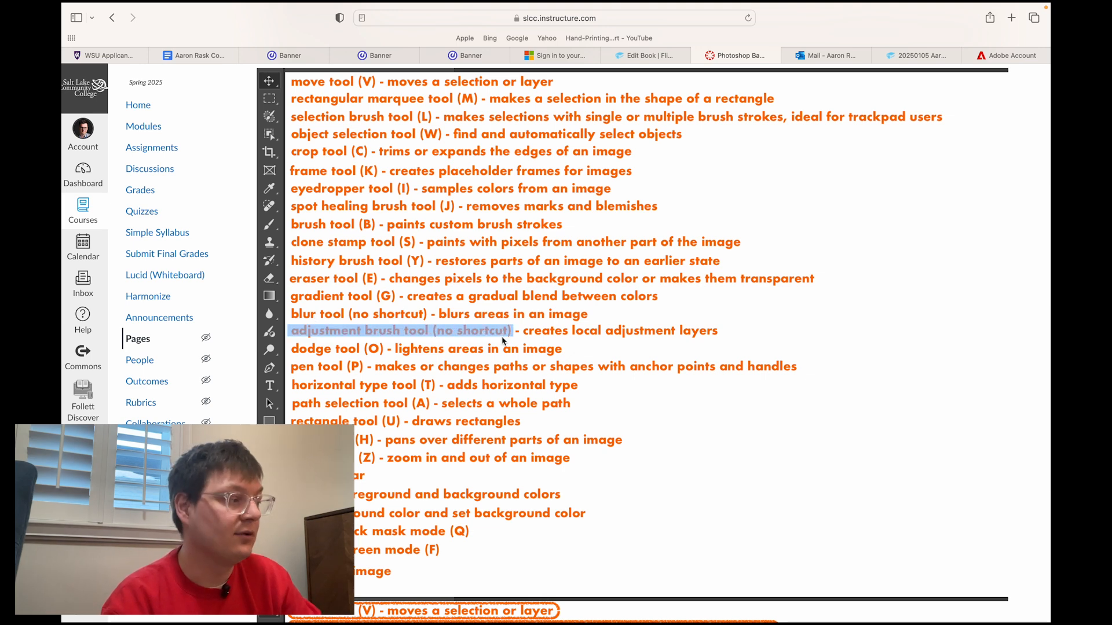
pyautogui.click(516, 369)
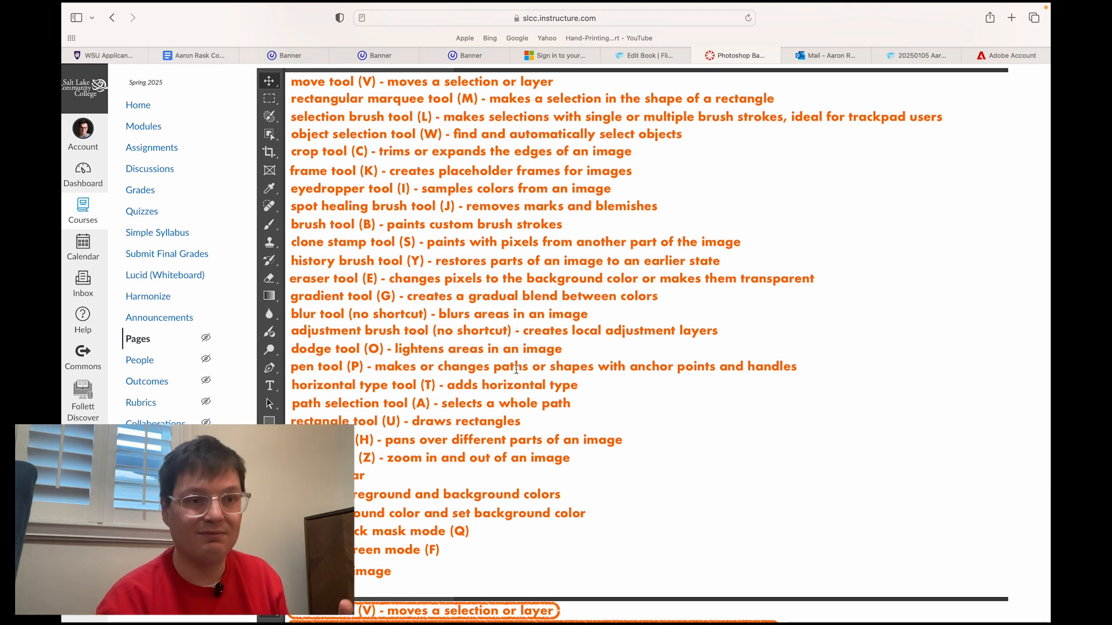
pyautogui.scroll(2, 516, 369)
pyautogui.scroll(-3, 515, 369)
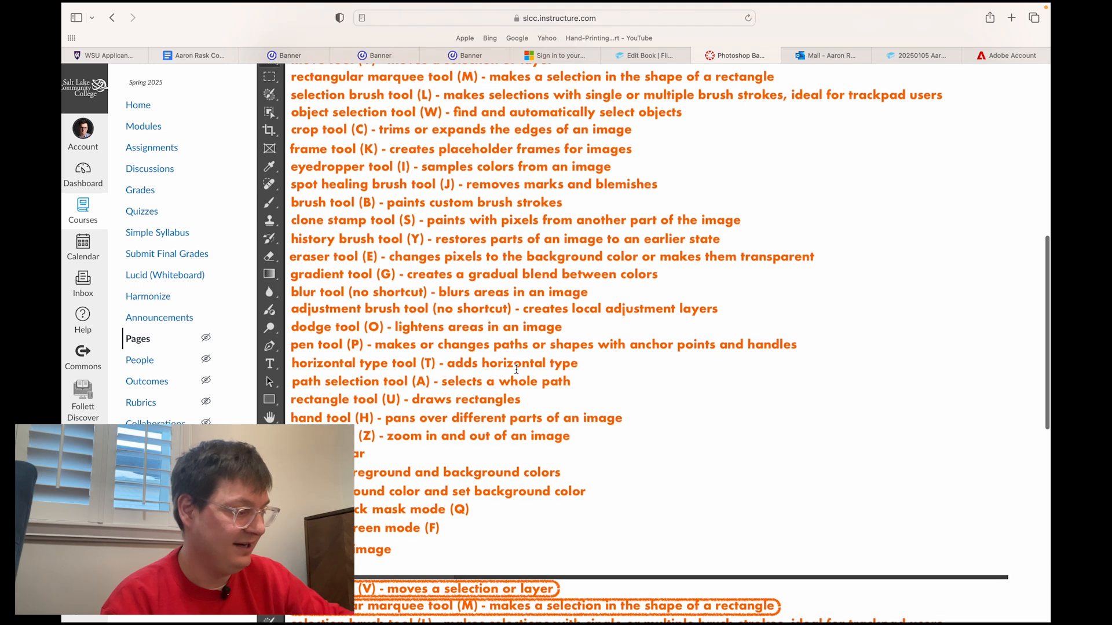
pyautogui.scroll(-10, 516, 369)
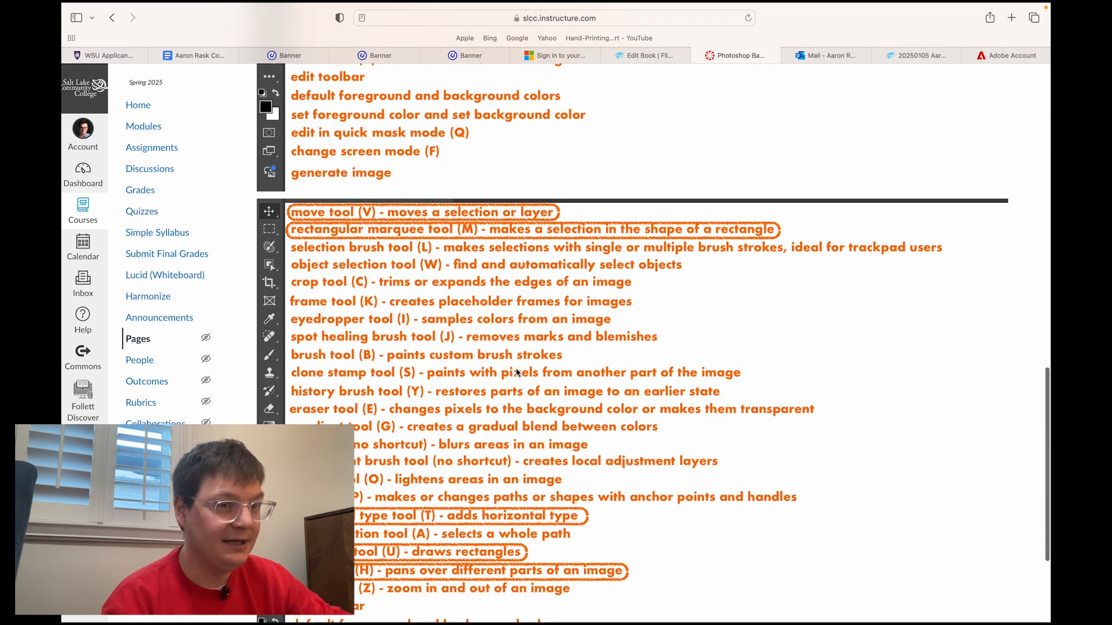
pyautogui.scroll(-4, 516, 369)
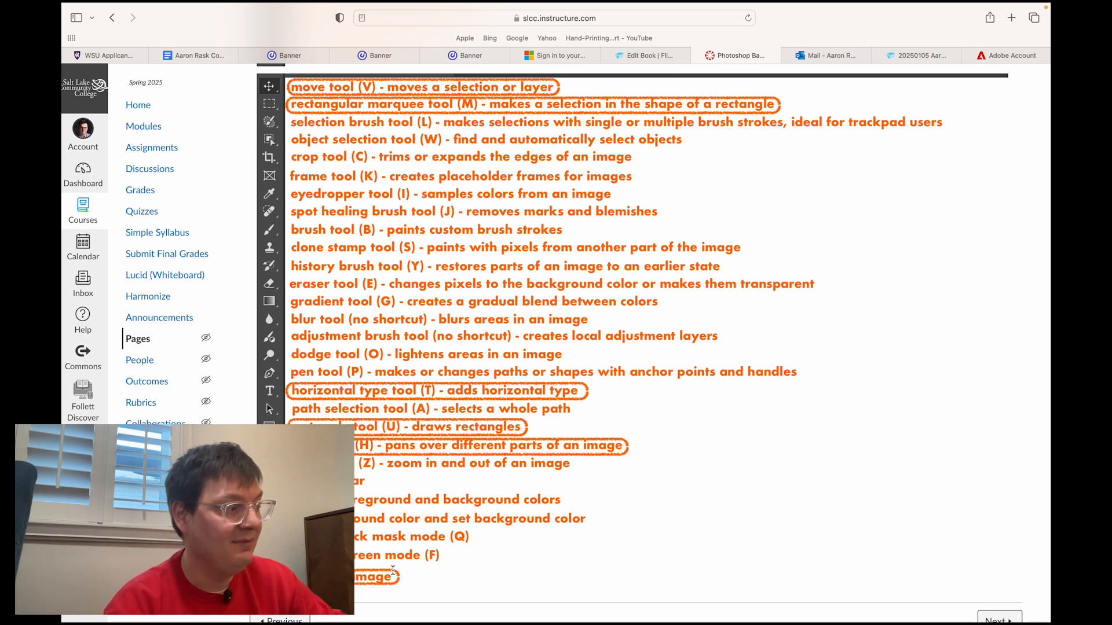
pyautogui.scroll(-2, 472, 308)
pyautogui.scroll(3, 472, 308)
pyautogui.scroll(-3, 472, 308)
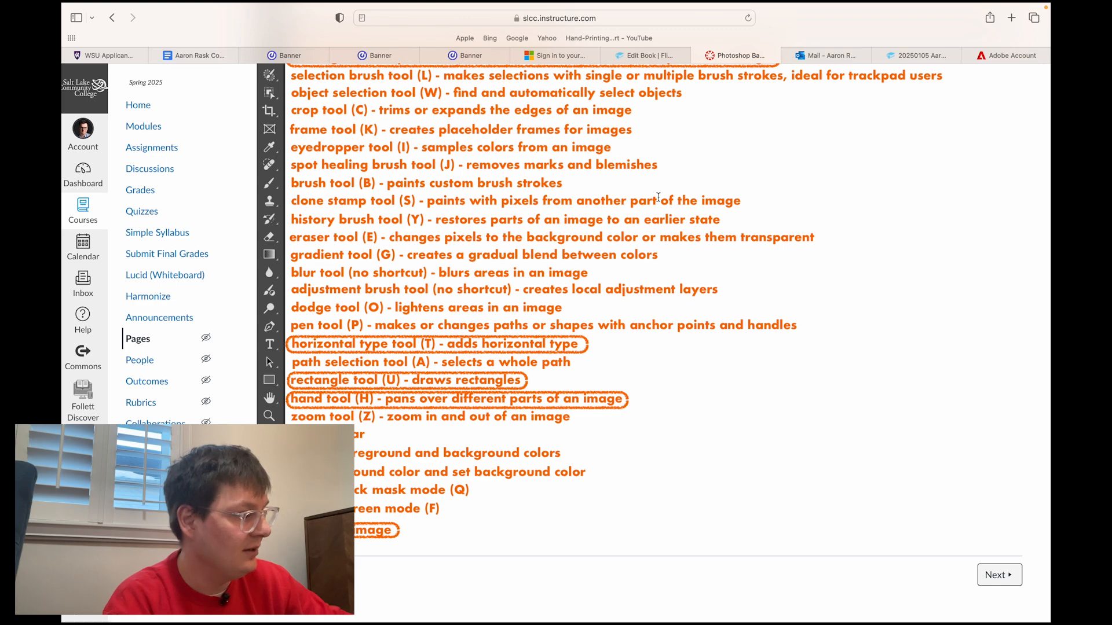
pyautogui.scroll(6, 331, 307)
pyautogui.scroll(15, 323, 340)
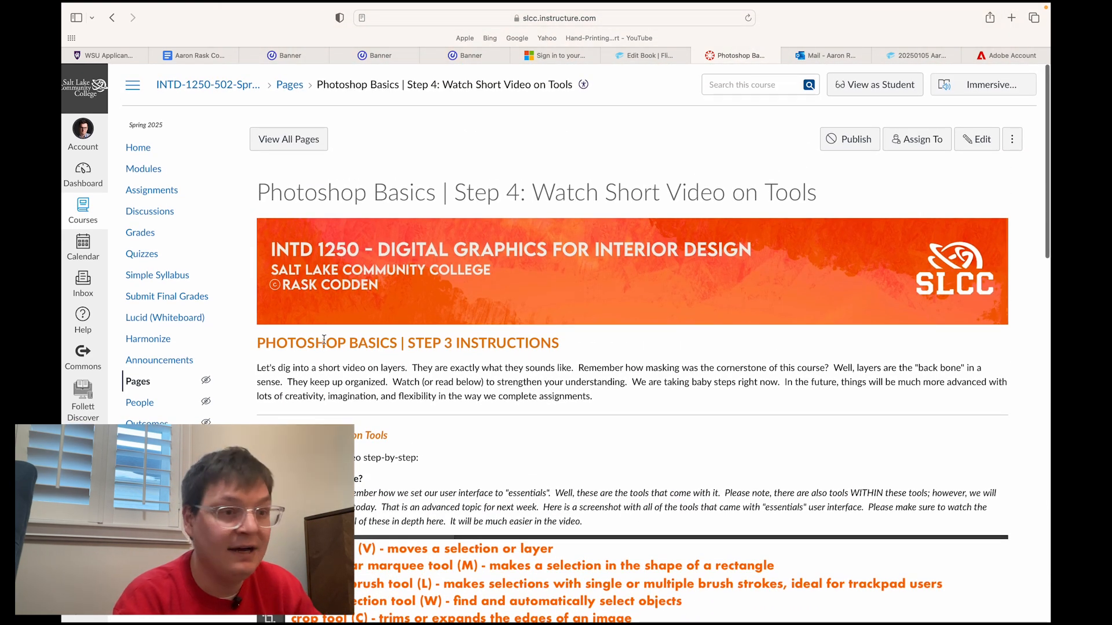
# Take the browser out of full screen, switch to Photoshop and show the tool-name rows of All the tools in Photoshop.psd up close.
pyautogui.moveTo(99, 5)
pyautogui.click(98, 32)
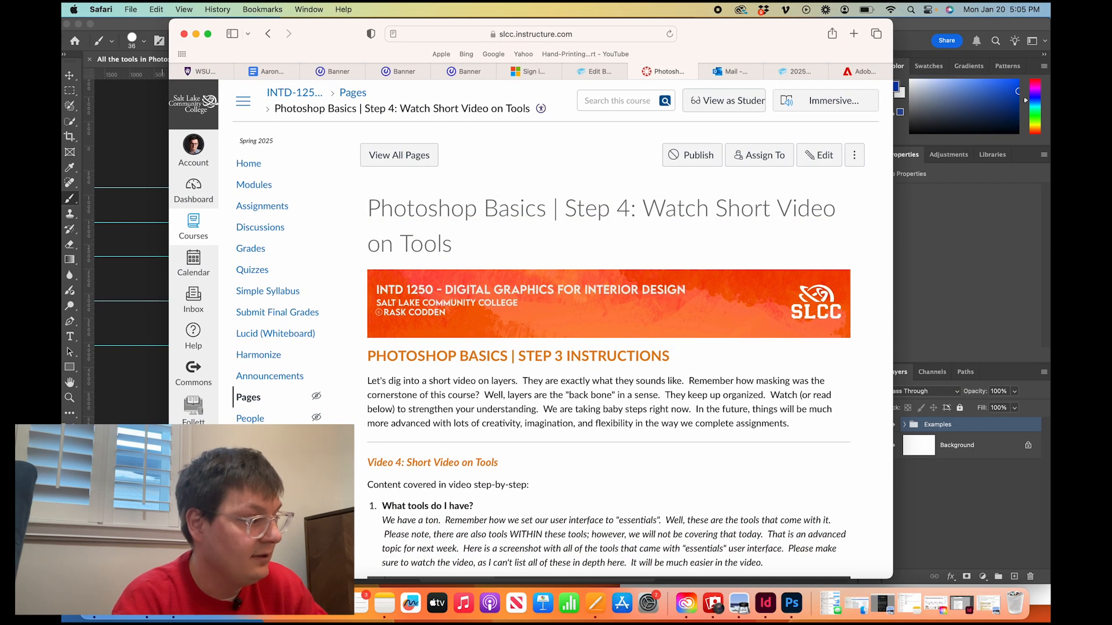
pyautogui.click(164, 405)
pyautogui.scroll(3, 381, 406)
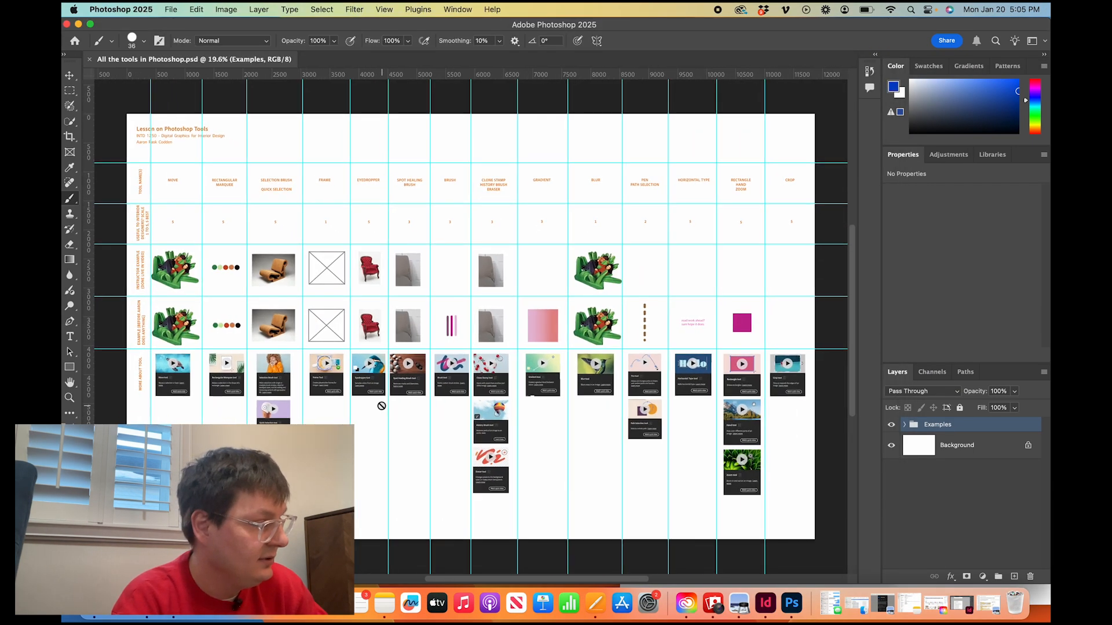
pyautogui.hscroll(-2, 382, 406)
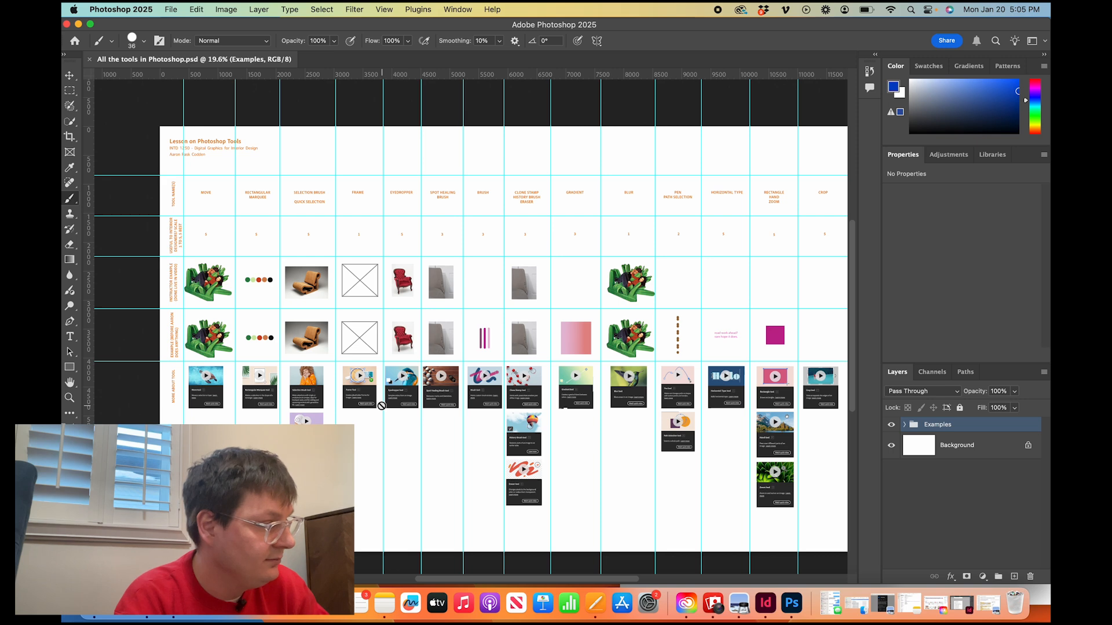
pyautogui.scroll(1, 382, 406)
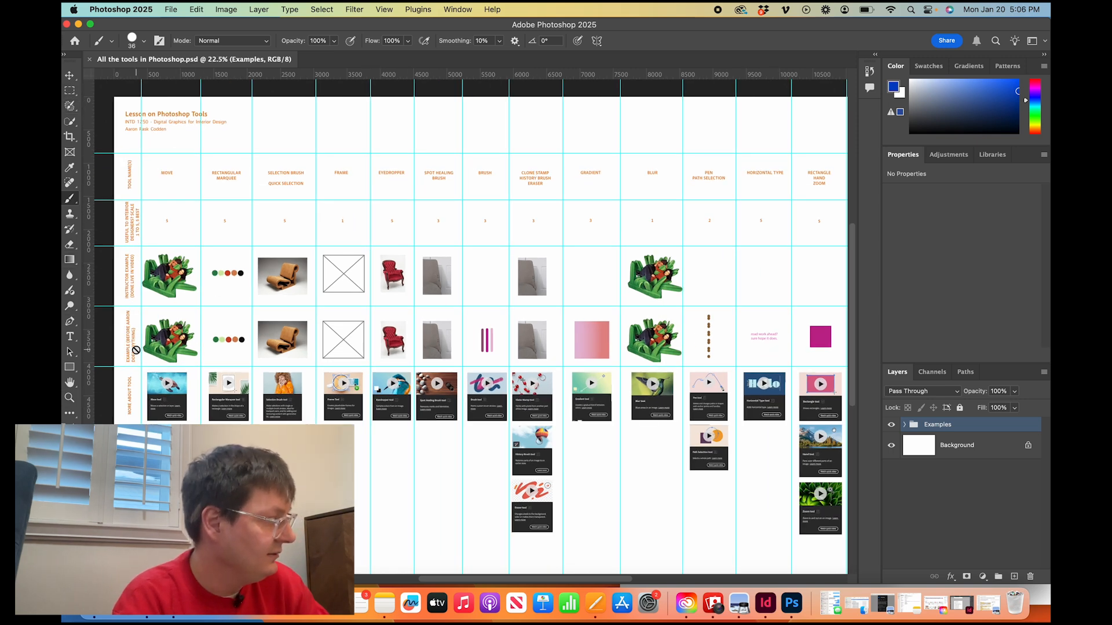
pyautogui.scroll(1, 136, 351)
pyautogui.scroll(3, 158, 186)
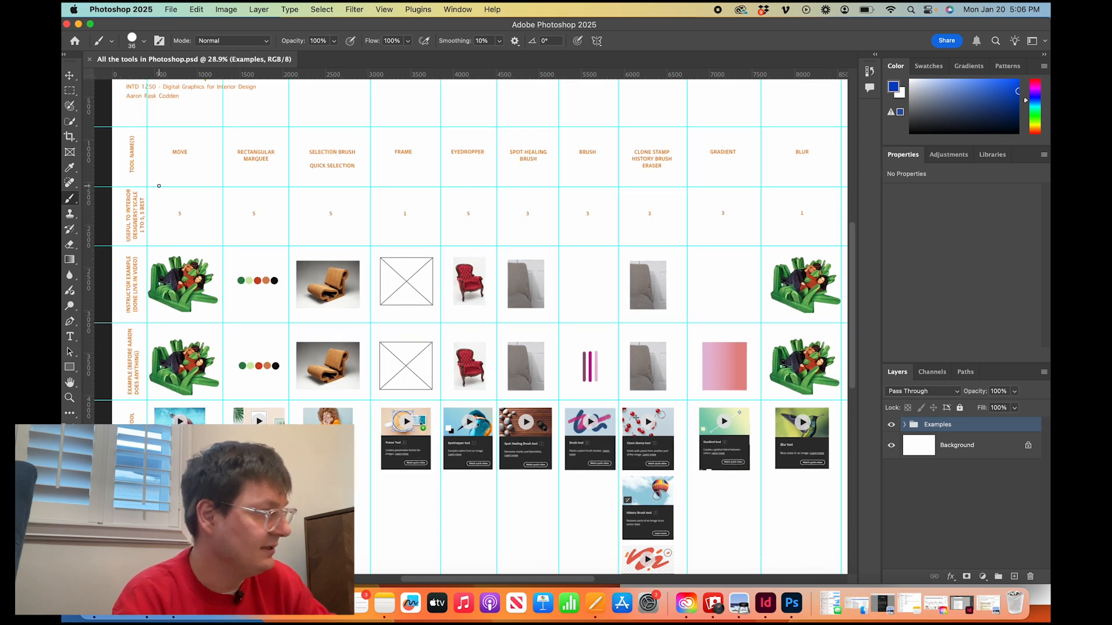
pyautogui.scroll(4, 159, 186)
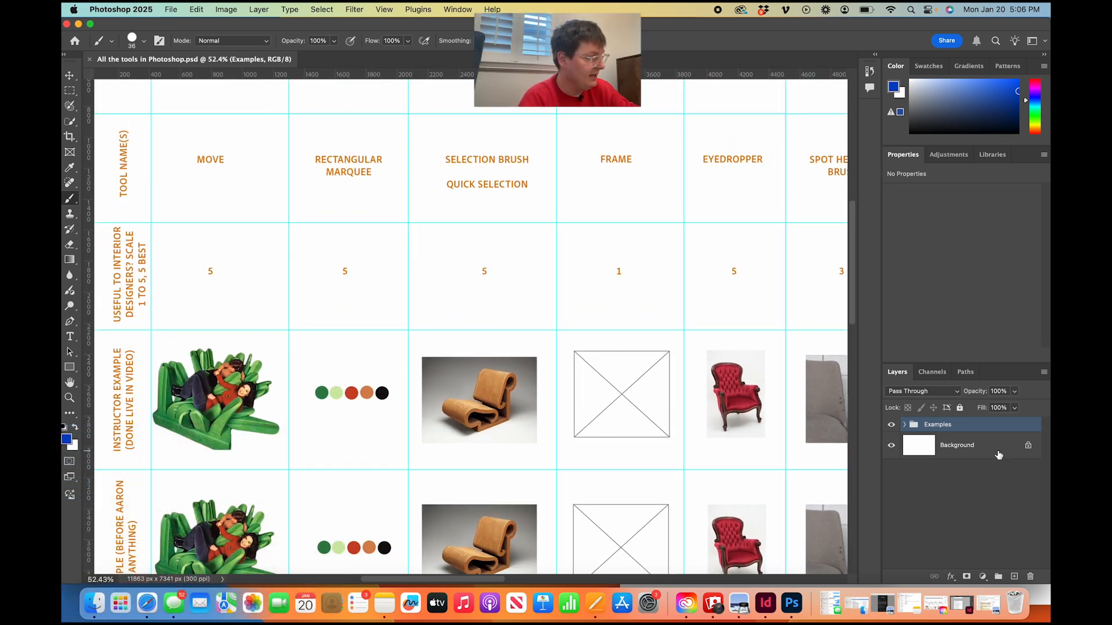
# Expand the Examples layer group to view its layers and collapse it again.
pyautogui.click(906, 426)
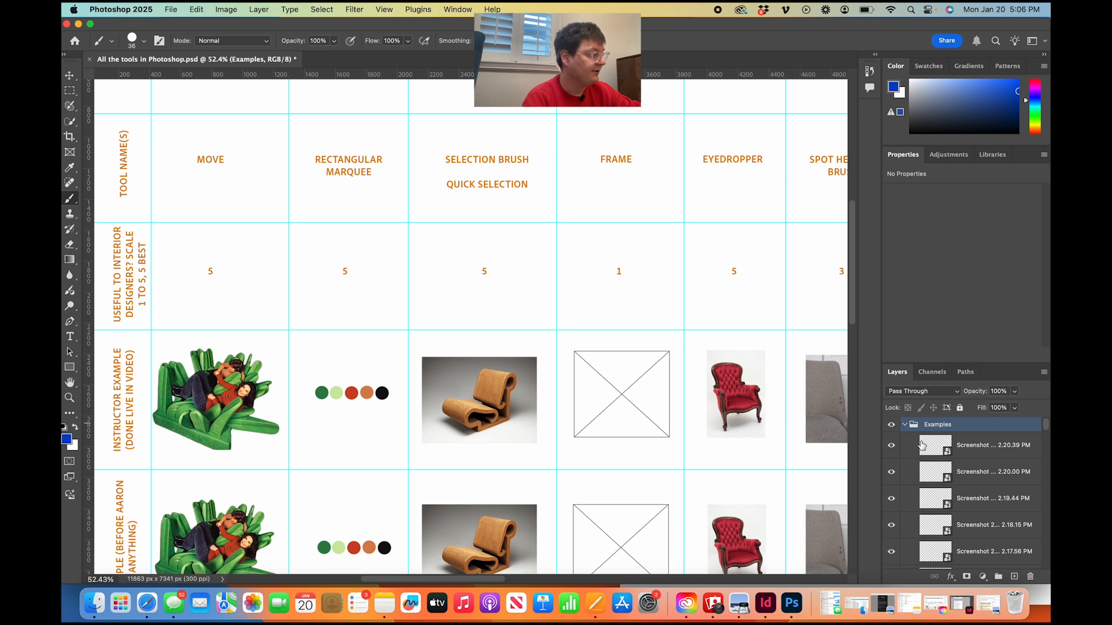
pyautogui.click(996, 446)
pyautogui.click(905, 427)
# Examine the tool names and usefulness ratings across the chart's columns using the Hand tool.
pyautogui.click(70, 76)
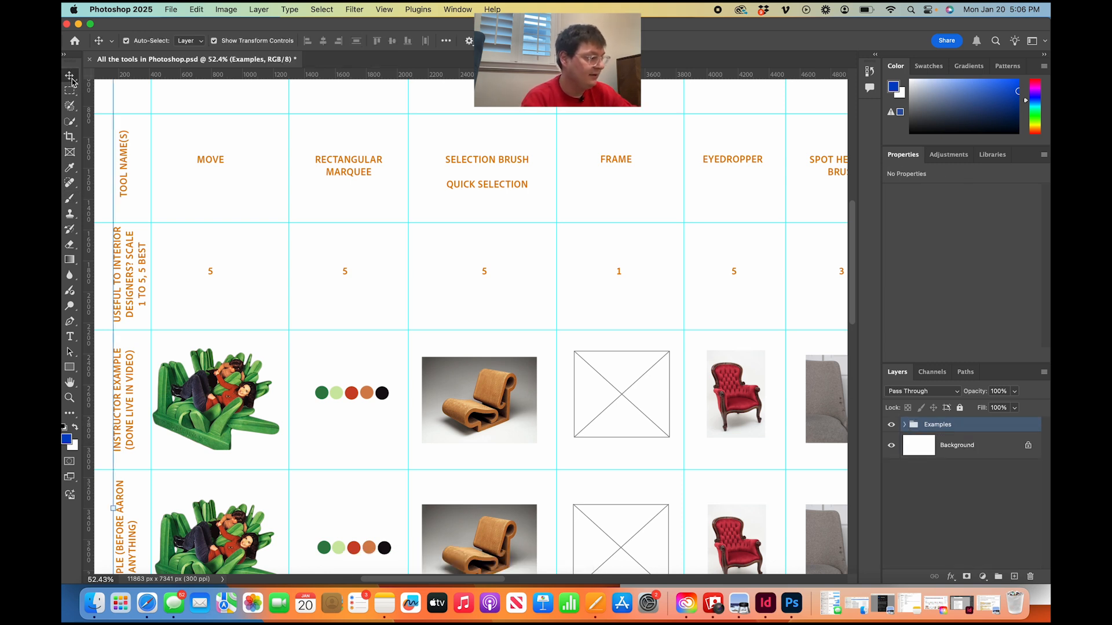
pyautogui.press('h')
pyautogui.moveTo(252, 243); pyautogui.dragTo(227, 221)
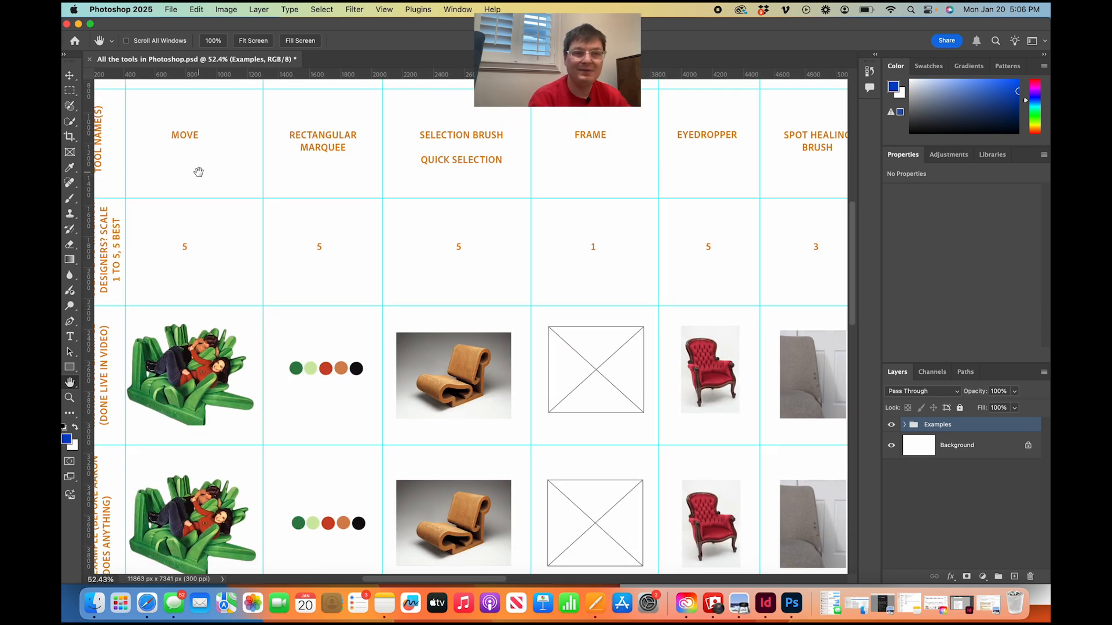
pyautogui.moveTo(489, 171); pyautogui.dragTo(211, 194)
pyautogui.moveTo(425, 208); pyautogui.dragTo(211, 190)
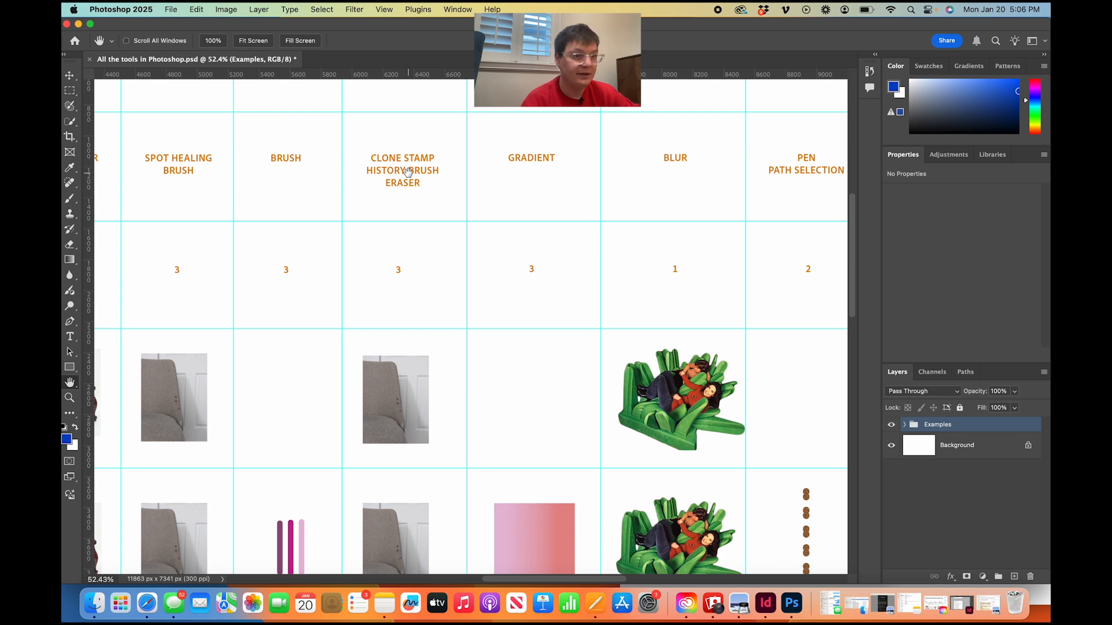
pyautogui.moveTo(405, 216); pyautogui.dragTo(658, 228)
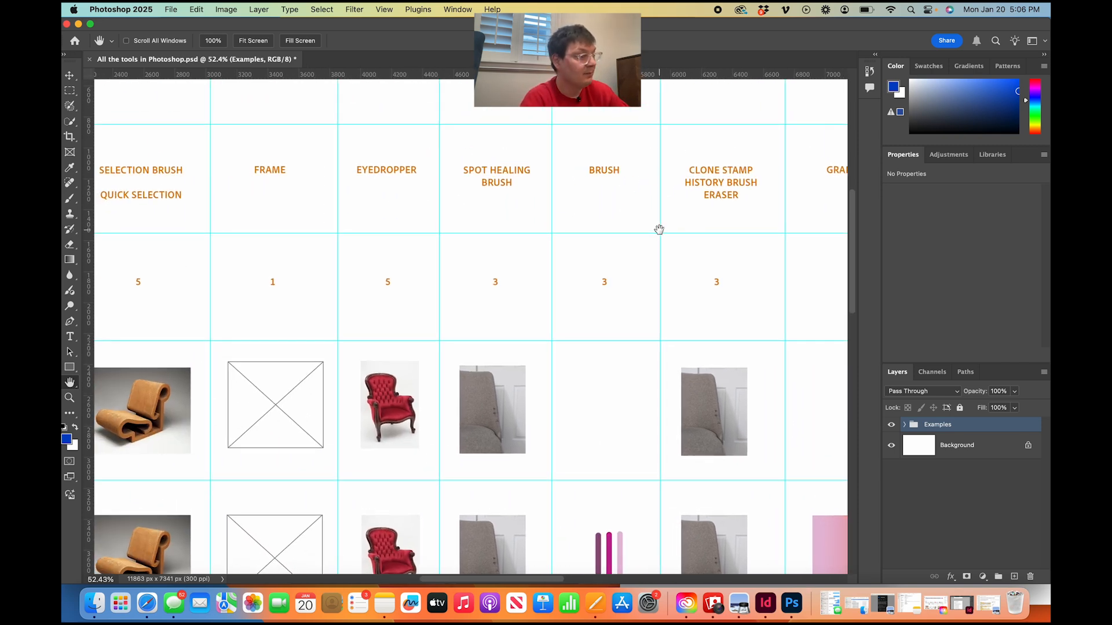
pyautogui.moveTo(511, 243); pyautogui.dragTo(695, 245)
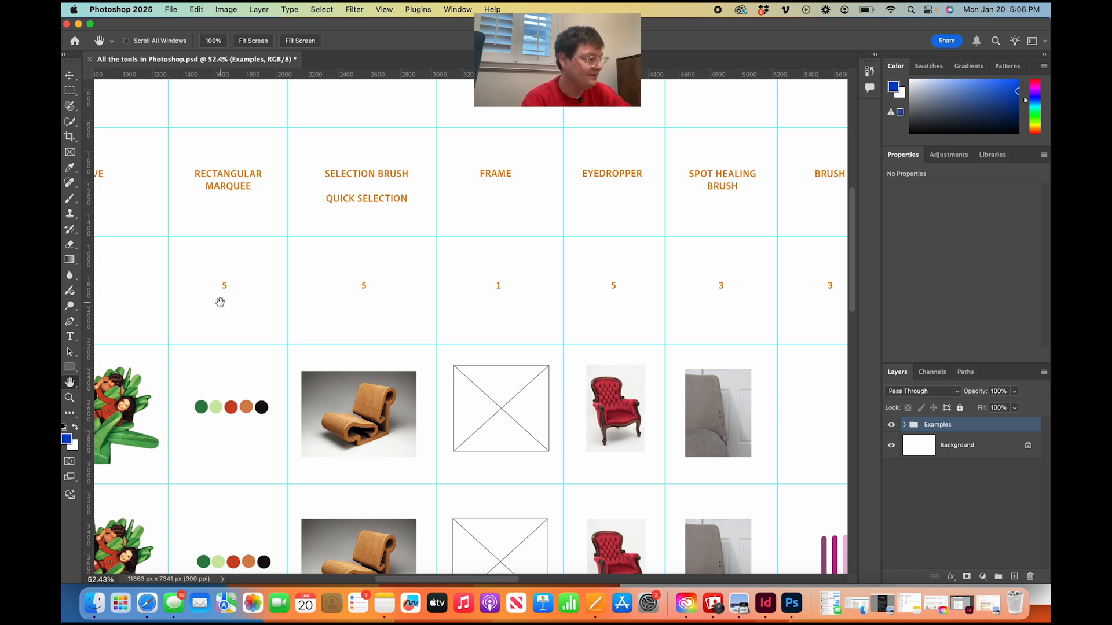
pyautogui.moveTo(249, 246); pyautogui.dragTo(437, 244)
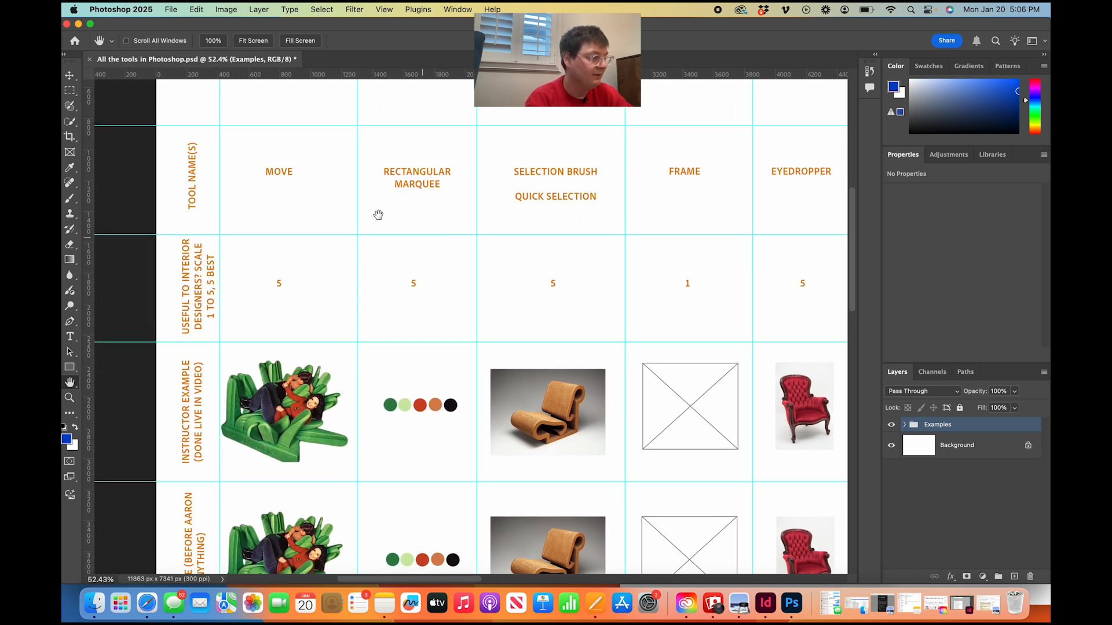
# Save the current document.
pyautogui.click(173, 9)
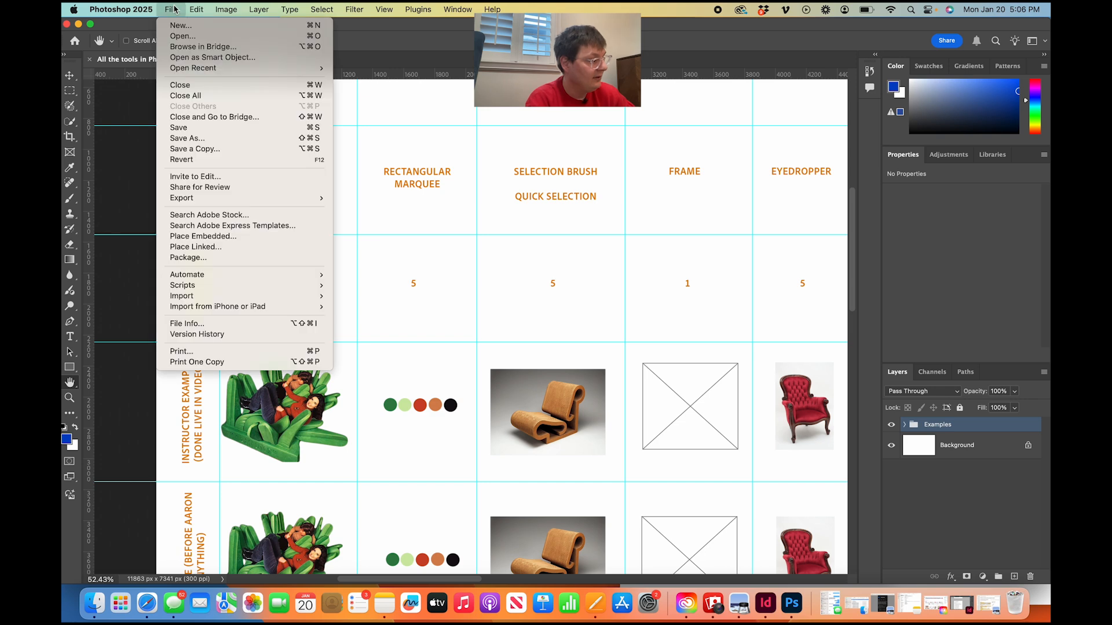
pyautogui.click(191, 126)
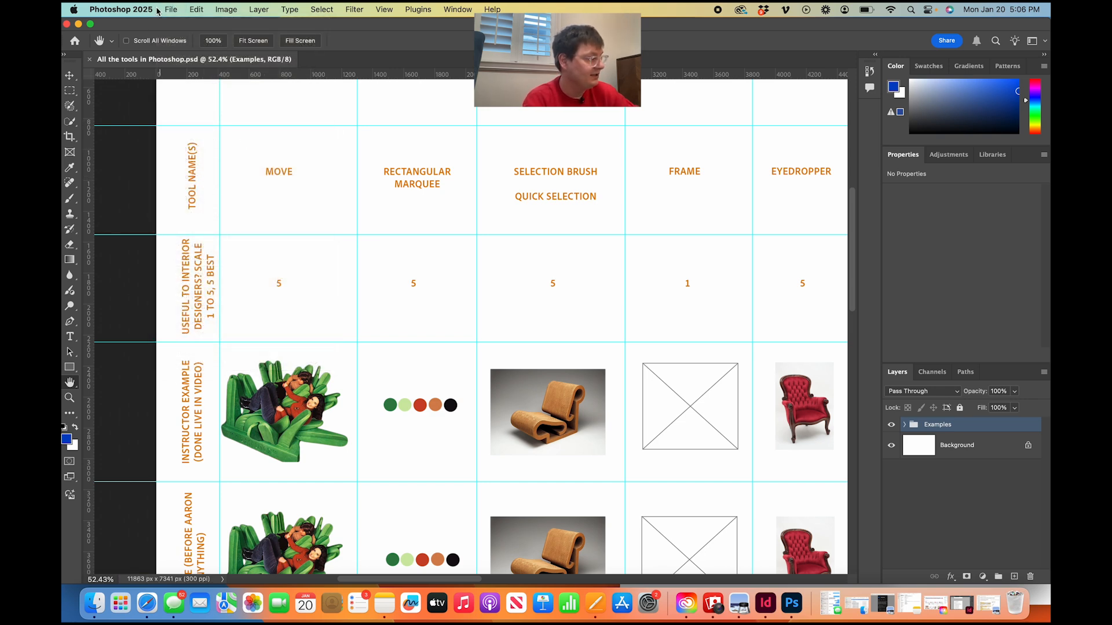
# Review the file formats offered by Save As and cancel without saving.
pyautogui.click(175, 10)
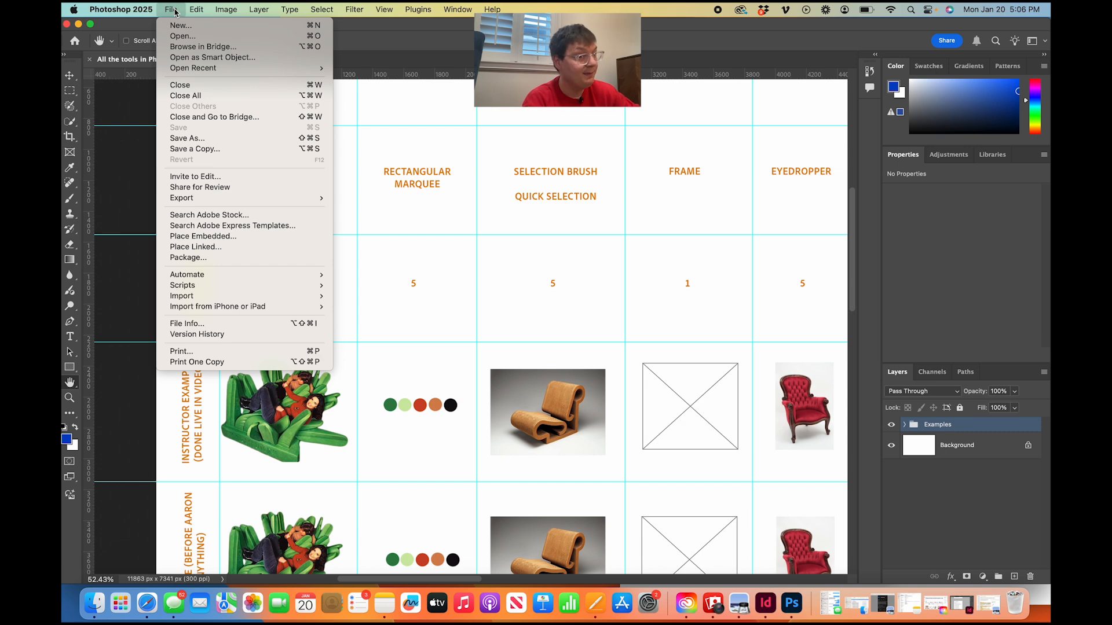
pyautogui.click(198, 141)
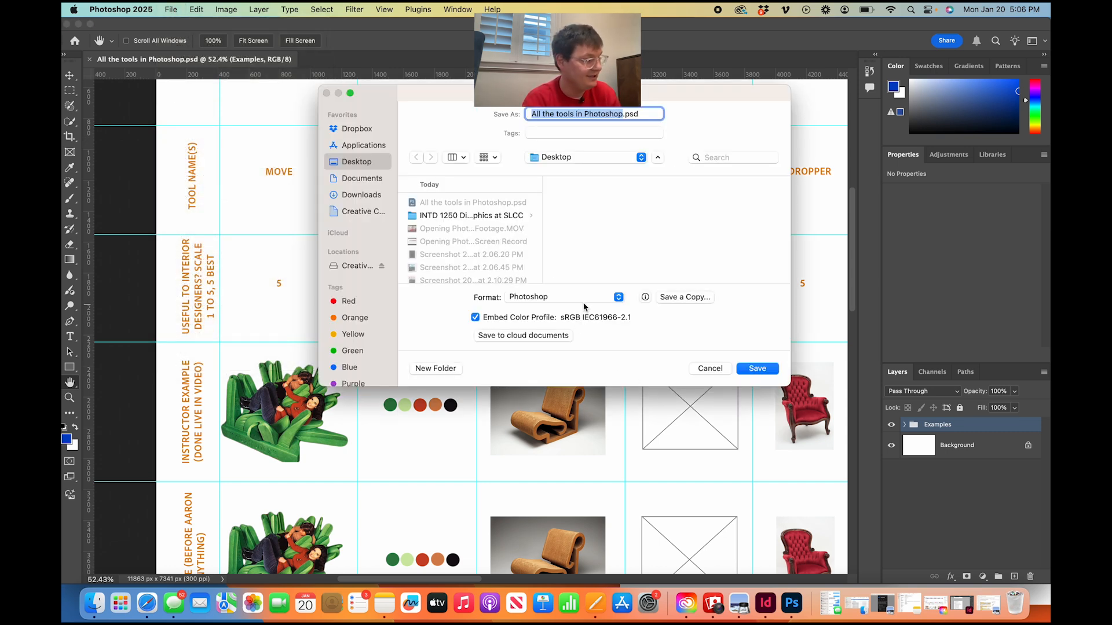
pyautogui.click(582, 299)
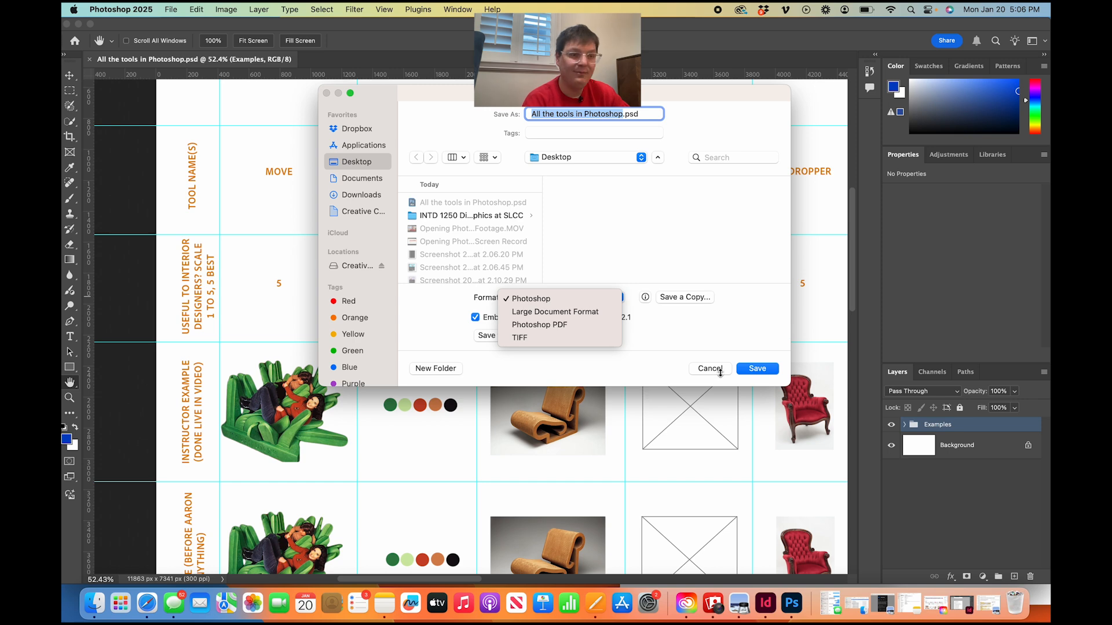
pyautogui.click(671, 385)
pyautogui.click(710, 369)
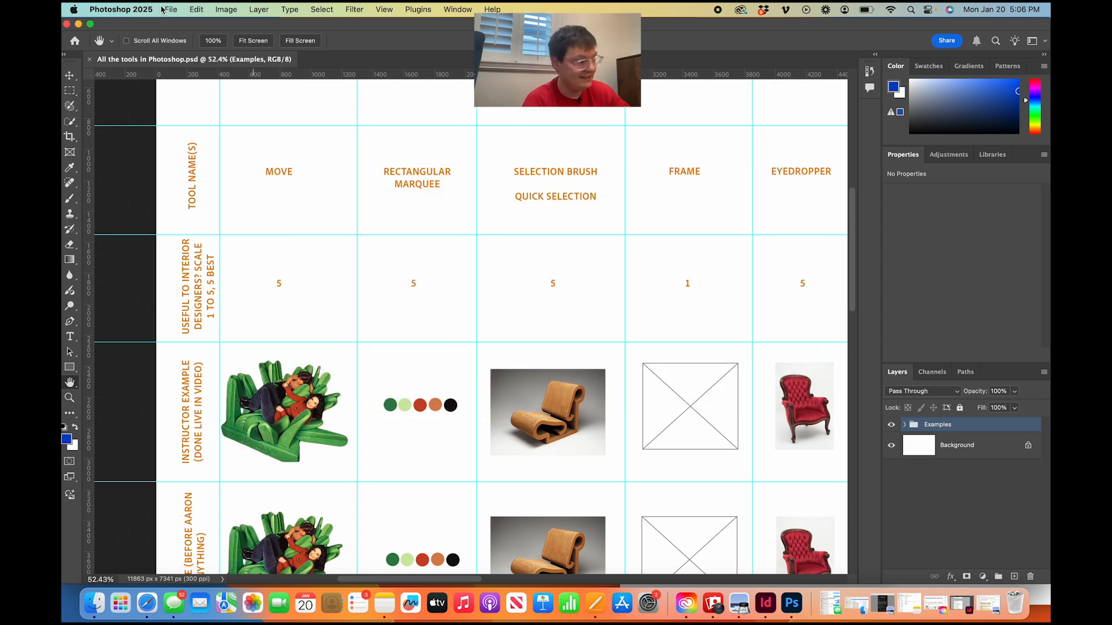
# Review the file formats offered by Save a Copy and cancel without creating a copy.
pyautogui.click(169, 9)
pyautogui.click(192, 148)
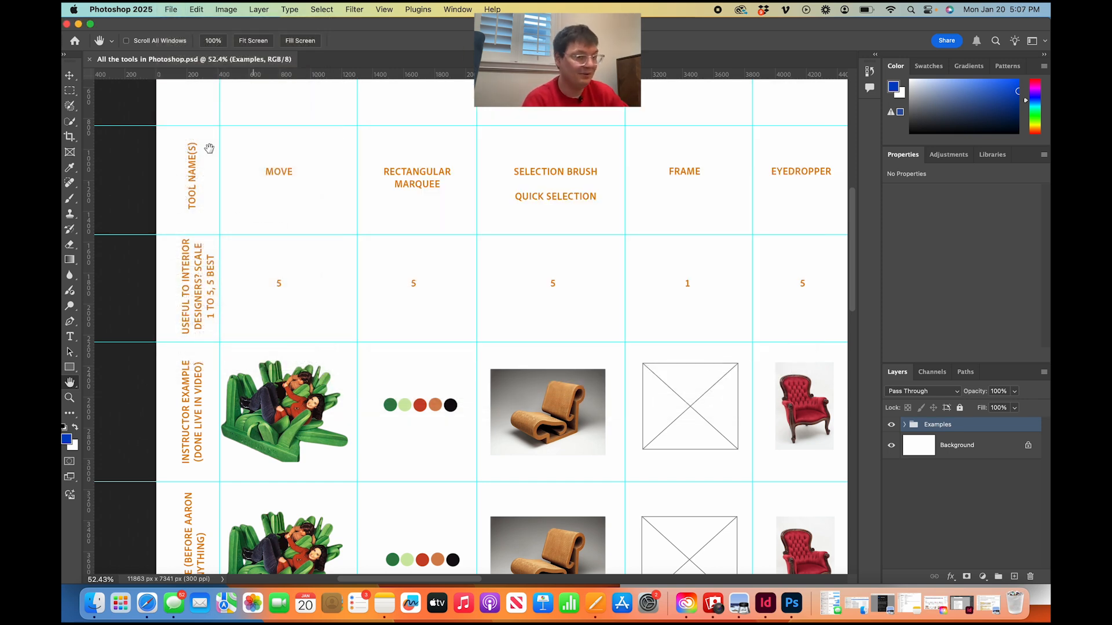
pyautogui.click(616, 247)
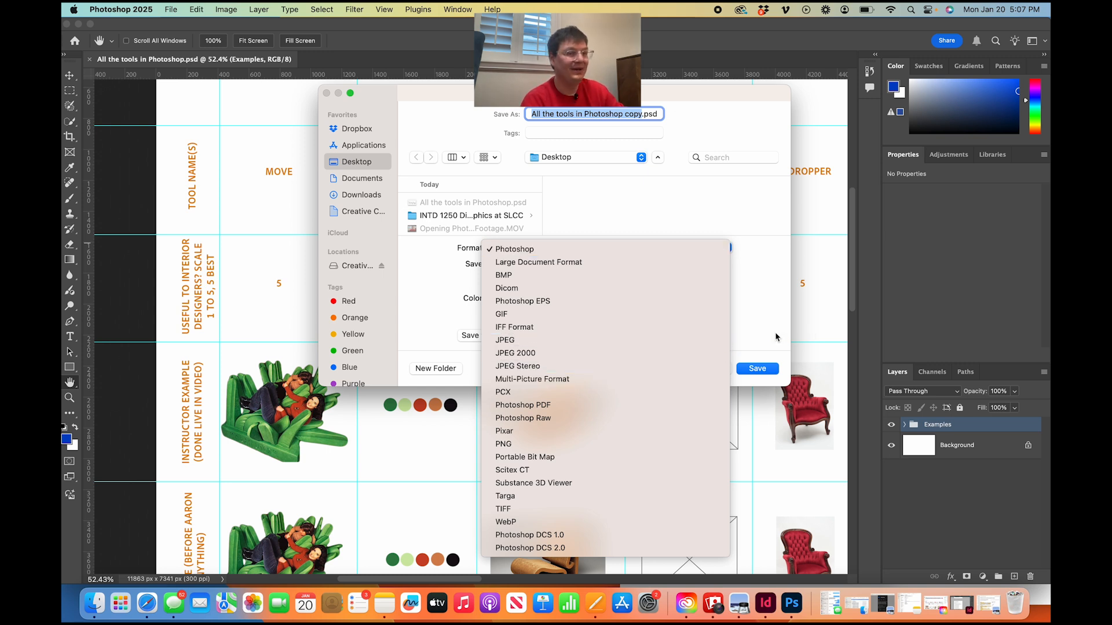
pyautogui.click(424, 318)
pyautogui.click(707, 367)
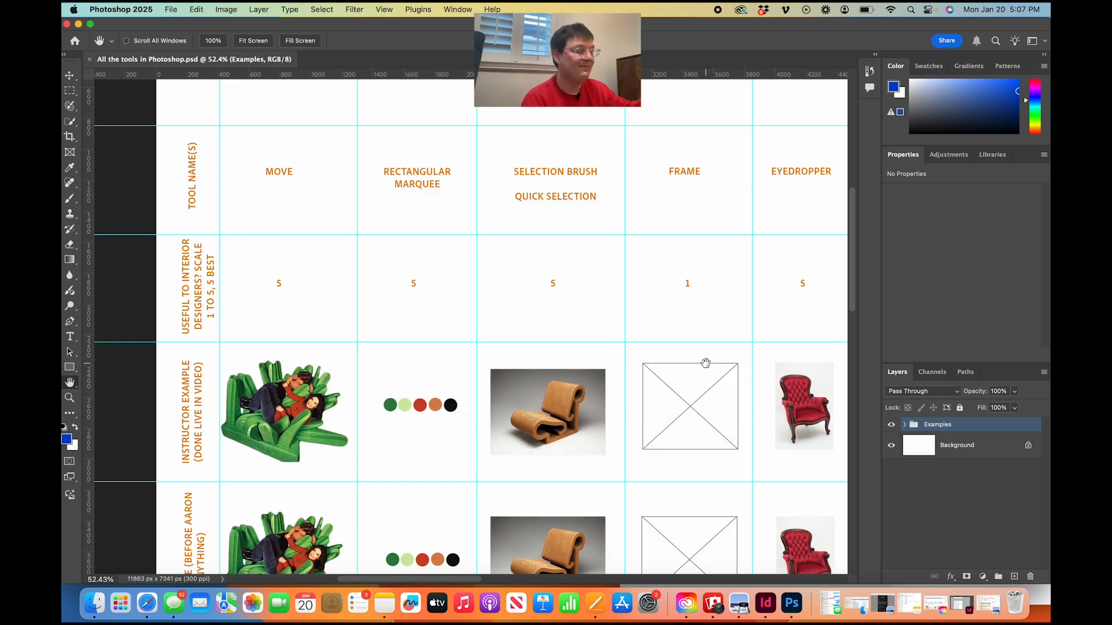
# Examine the chart's rows from the lesson title through the usefulness ratings and example images to the More About Tool cards.
pyautogui.scroll(3, 365, 373)
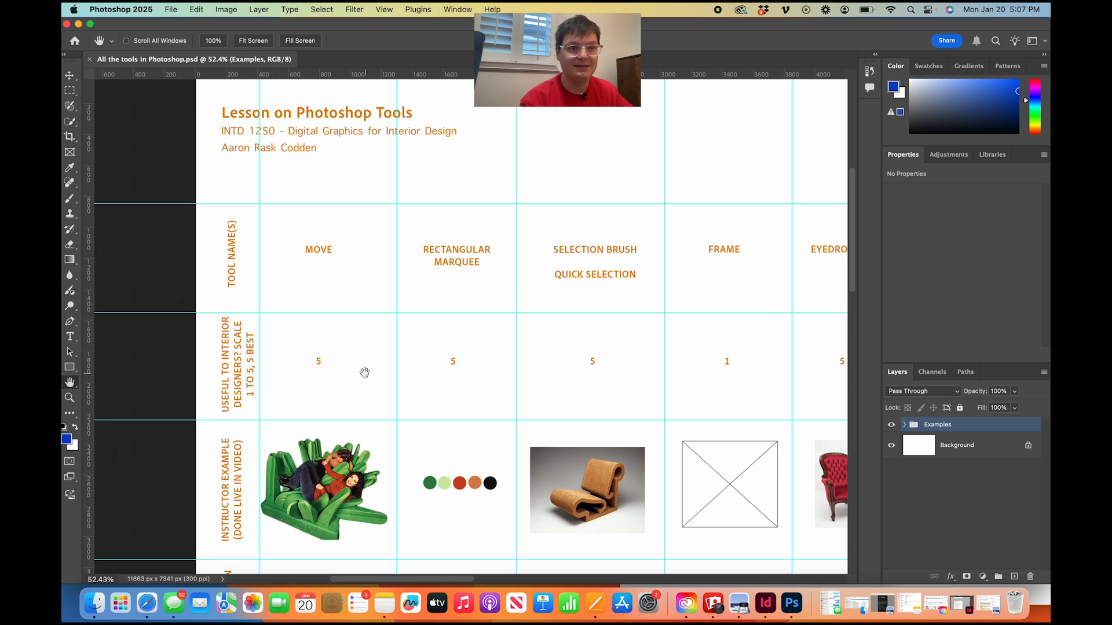
pyautogui.hscroll(2, 364, 372)
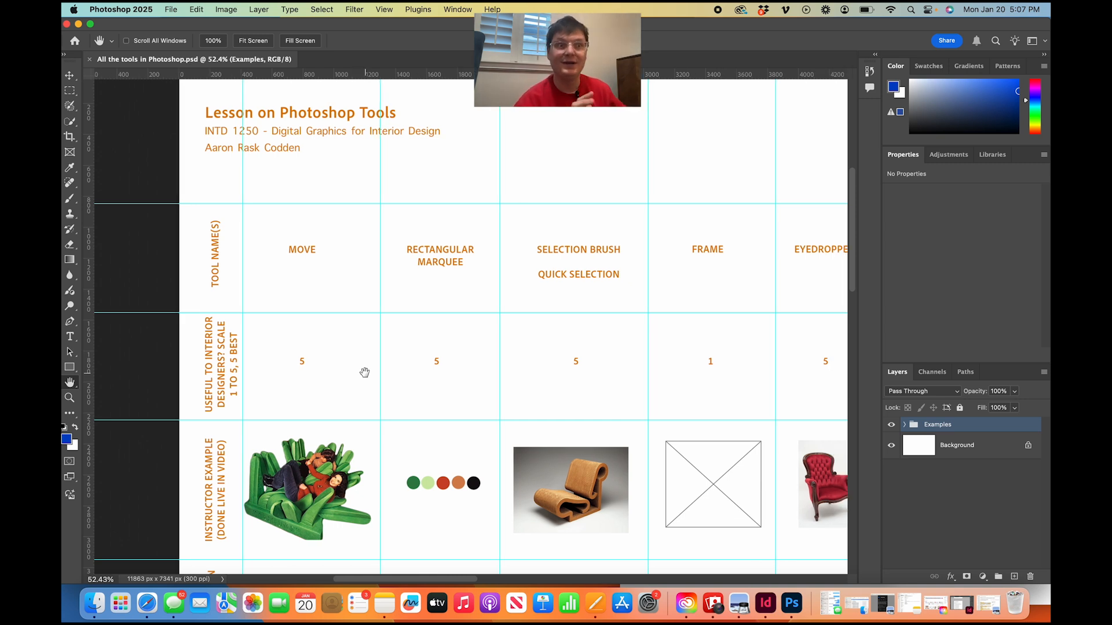
pyautogui.scroll(-5, 364, 373)
pyautogui.scroll(-6, 364, 373)
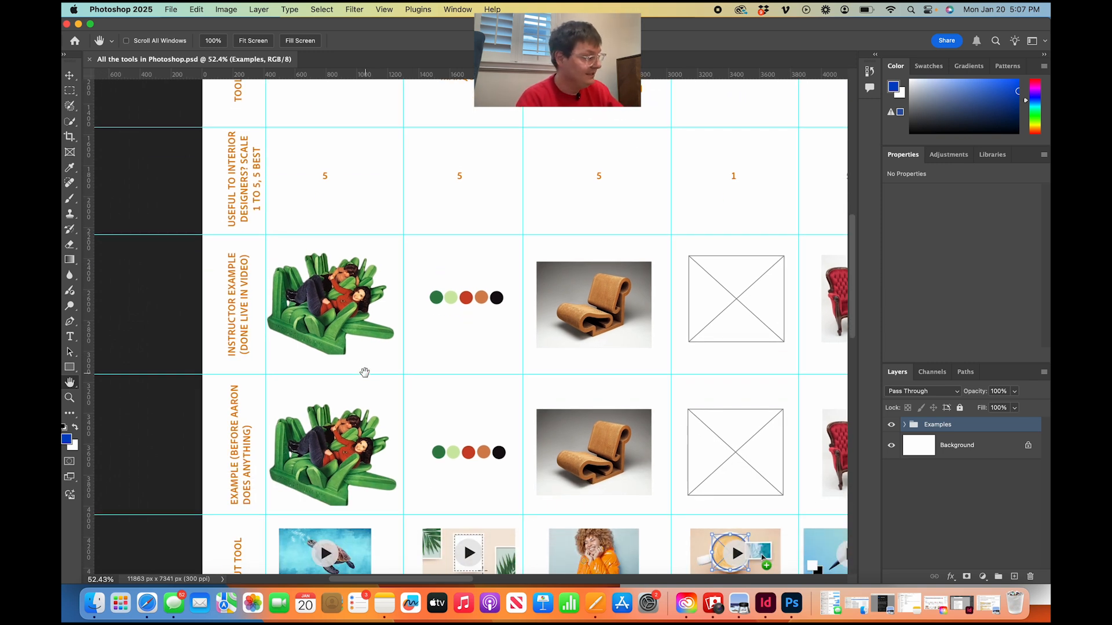
pyautogui.scroll(-10, 365, 373)
pyautogui.scroll(17, 365, 372)
pyautogui.scroll(1, 364, 373)
pyautogui.hscroll(2, 365, 373)
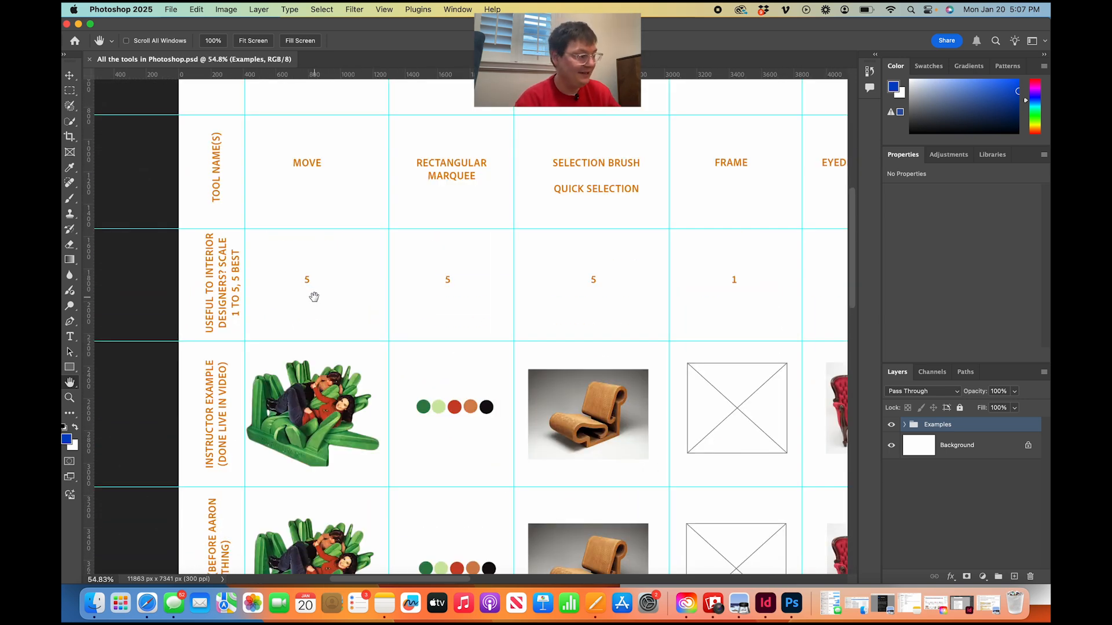
pyautogui.scroll(-7, 310, 294)
pyautogui.hscroll(-2, 310, 294)
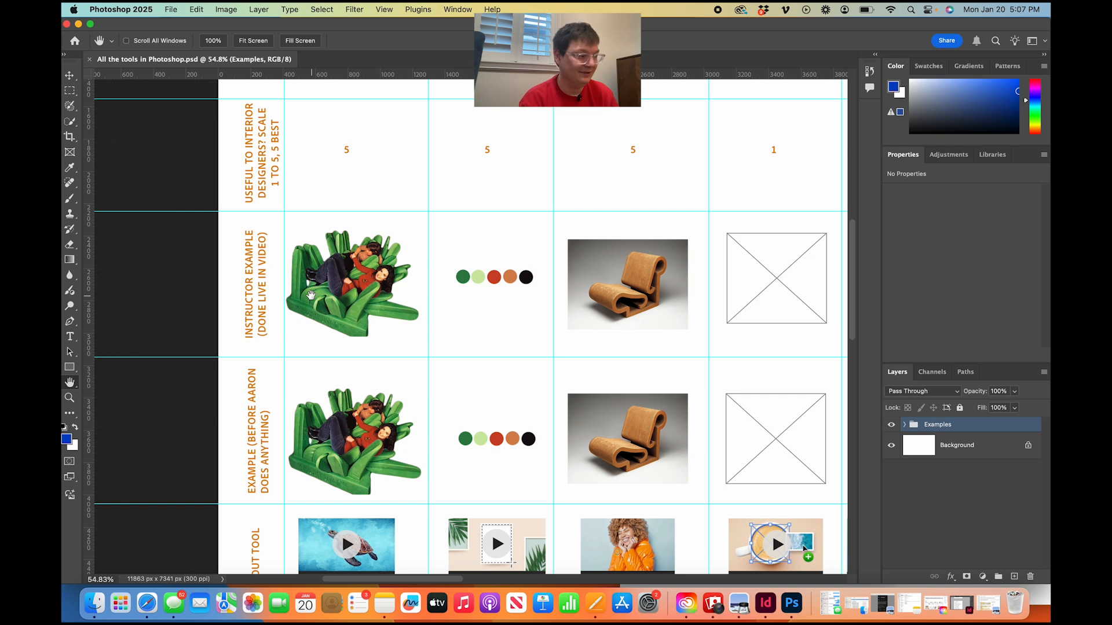
pyautogui.scroll(-6, 311, 295)
pyautogui.hscroll(-1, 311, 295)
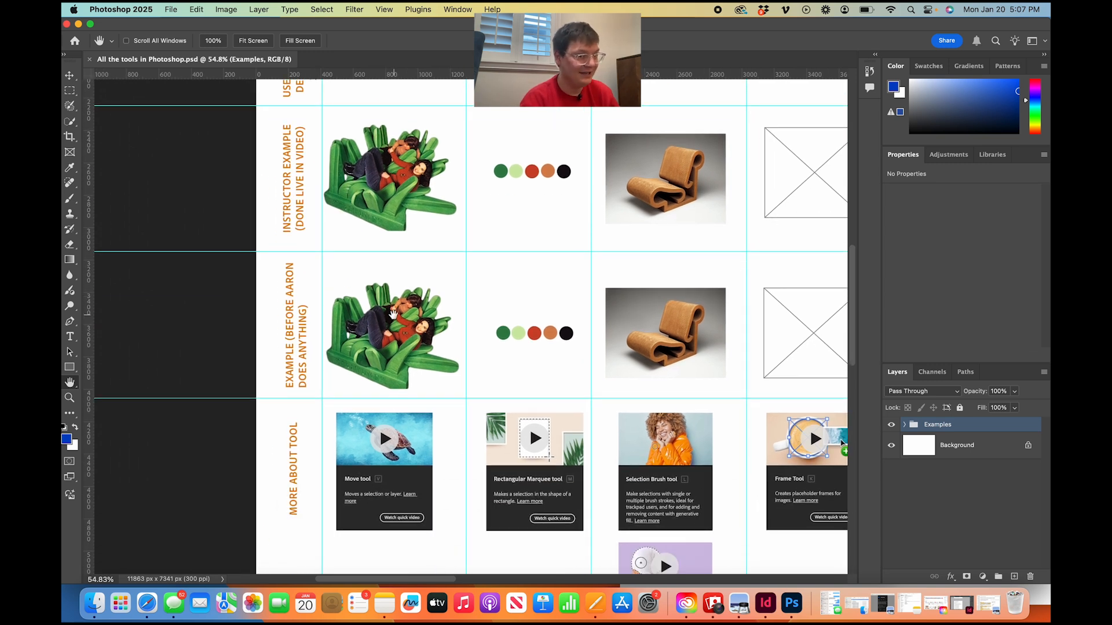
# Examine the two example rows and the Move tool card in the More About Tool row.
pyautogui.scroll(4, 393, 315)
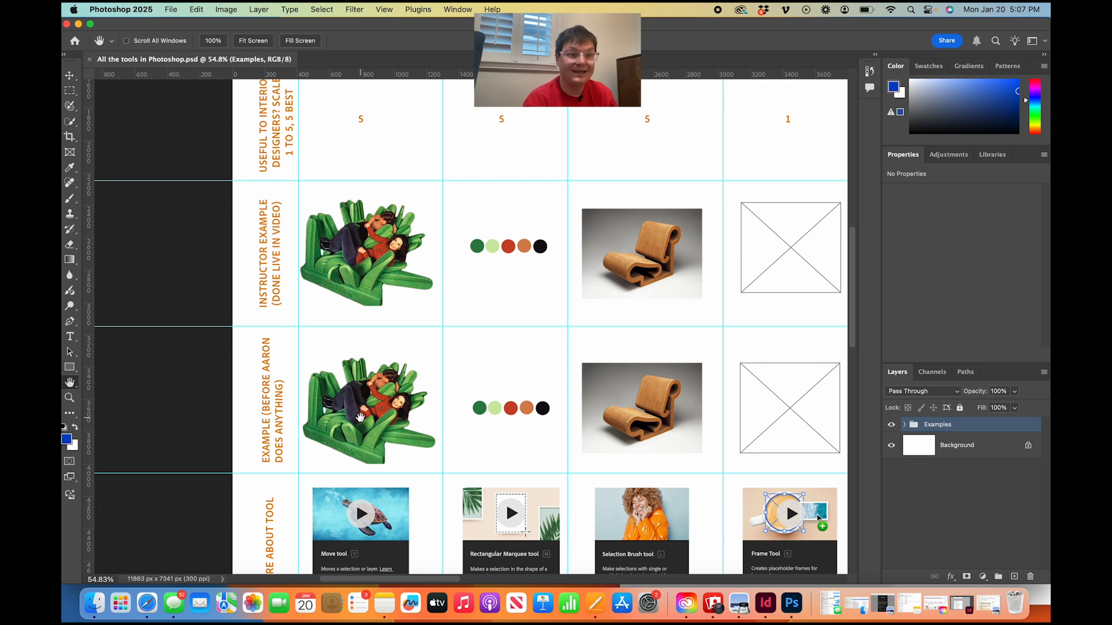
pyautogui.scroll(2, 355, 245)
pyautogui.scroll(4, 355, 245)
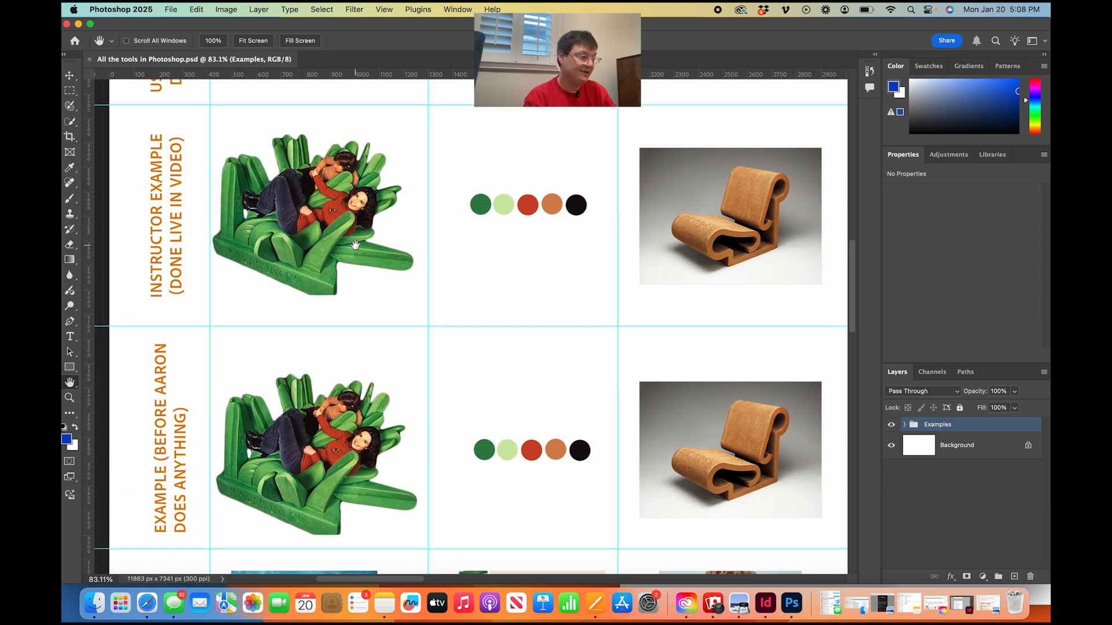
pyautogui.scroll(-2, 333, 258)
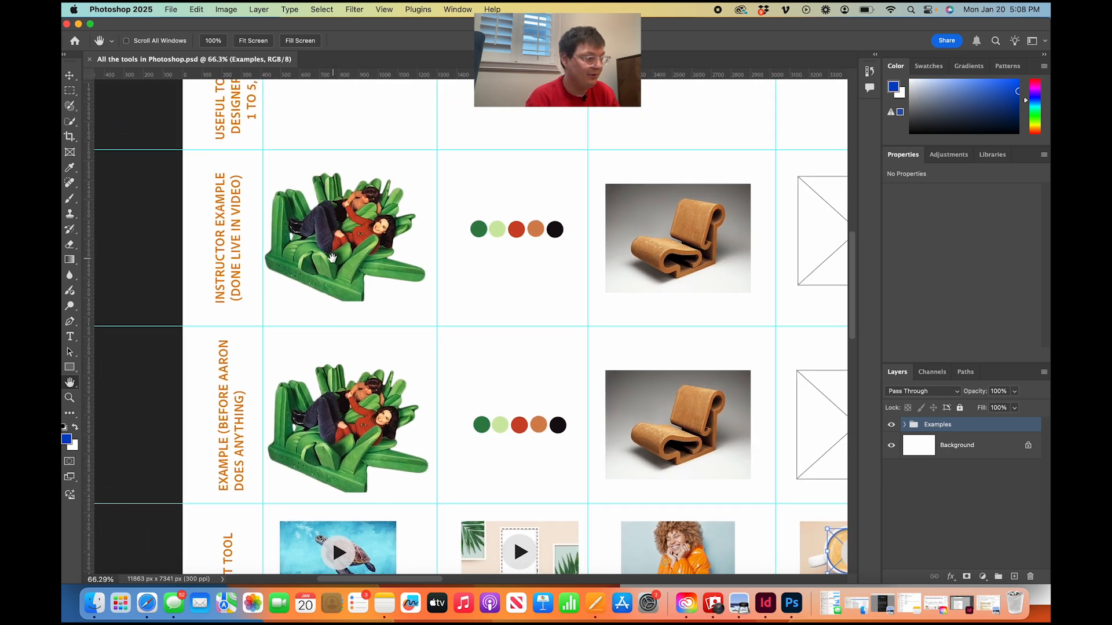
pyautogui.scroll(-6, 335, 310)
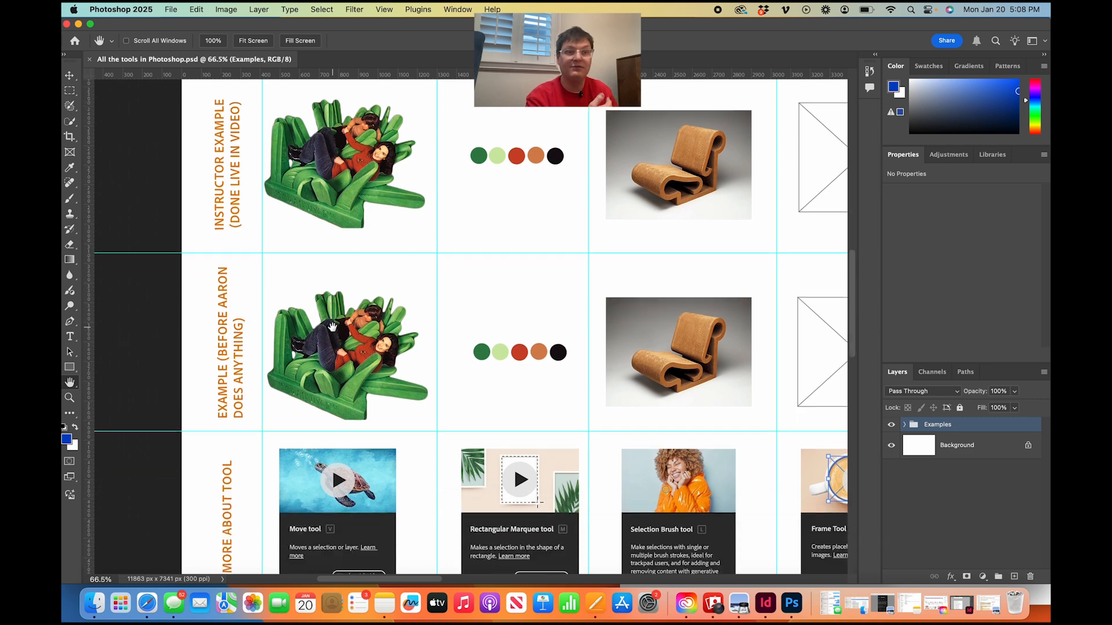
pyautogui.scroll(3, 331, 326)
pyautogui.scroll(3, 332, 326)
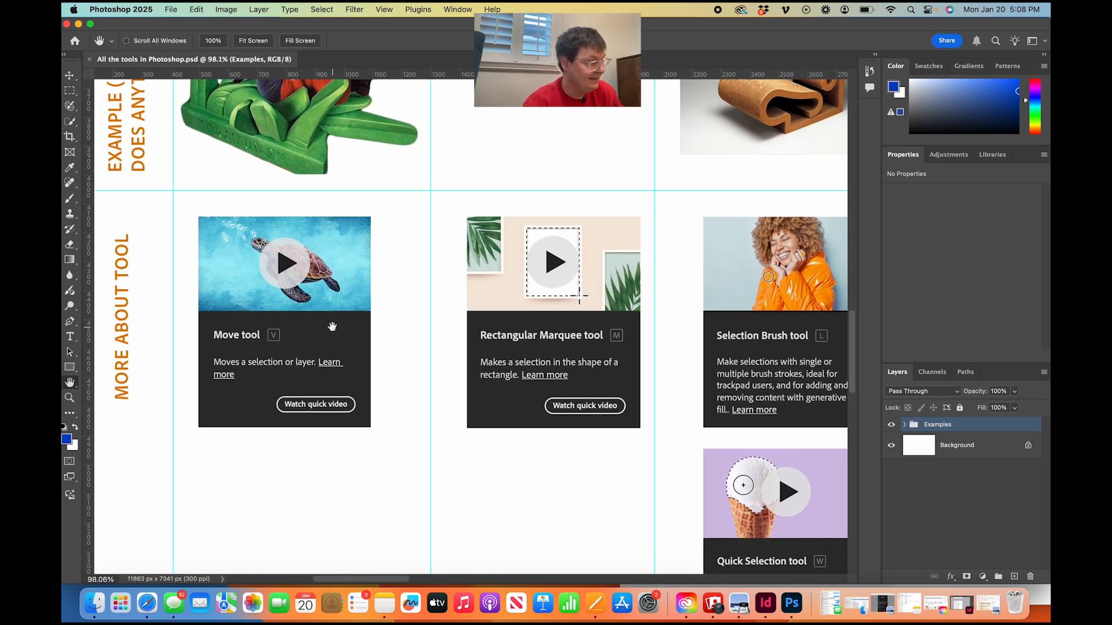
pyautogui.hscroll(-2, 332, 326)
pyautogui.scroll(1, 332, 326)
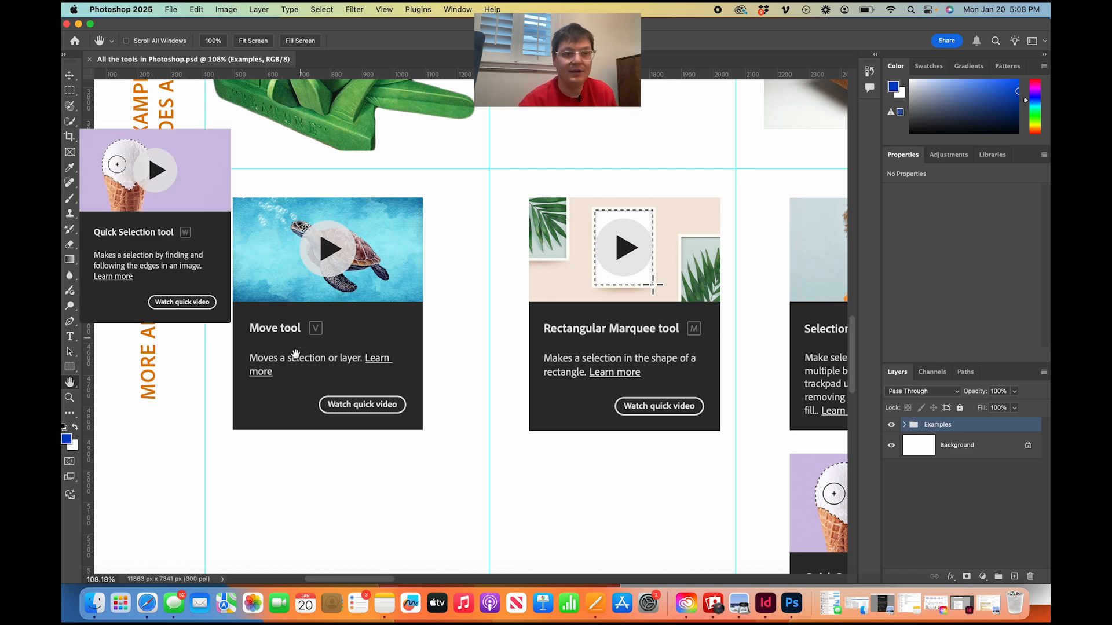
pyautogui.scroll(2, 317, 371)
pyautogui.hscroll(-3, 317, 370)
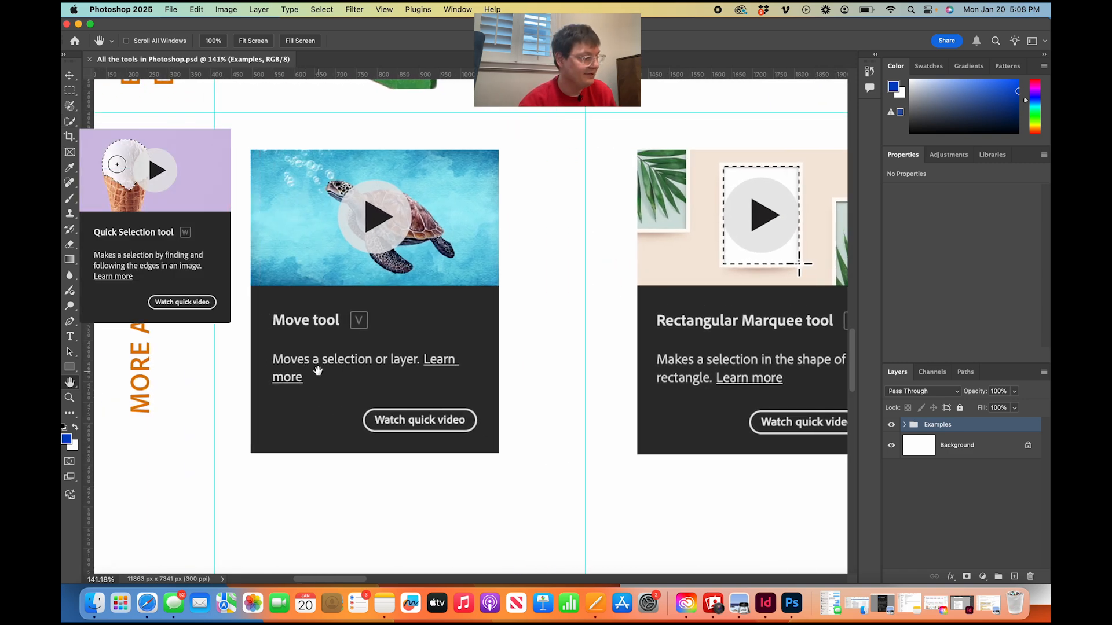
pyautogui.scroll(-5, 323, 426)
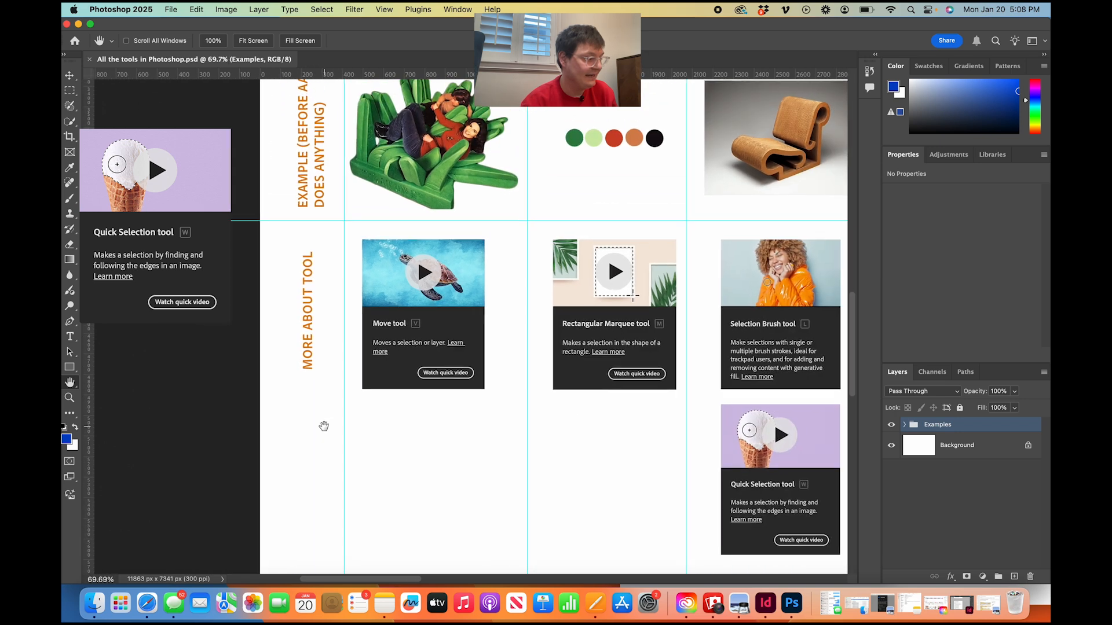
# Reposition the green chair image in the instructor example row with the Move tool, ending at about X 427 px, Y 1806 px.
pyautogui.scroll(3, 323, 427)
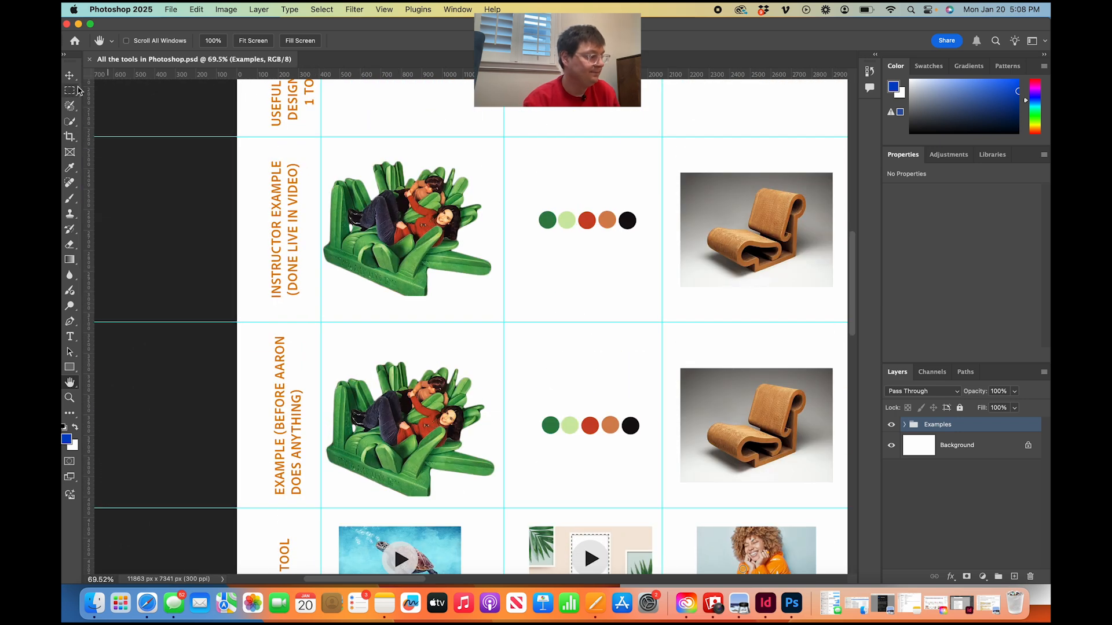
pyautogui.click(71, 77)
pyautogui.click(379, 221)
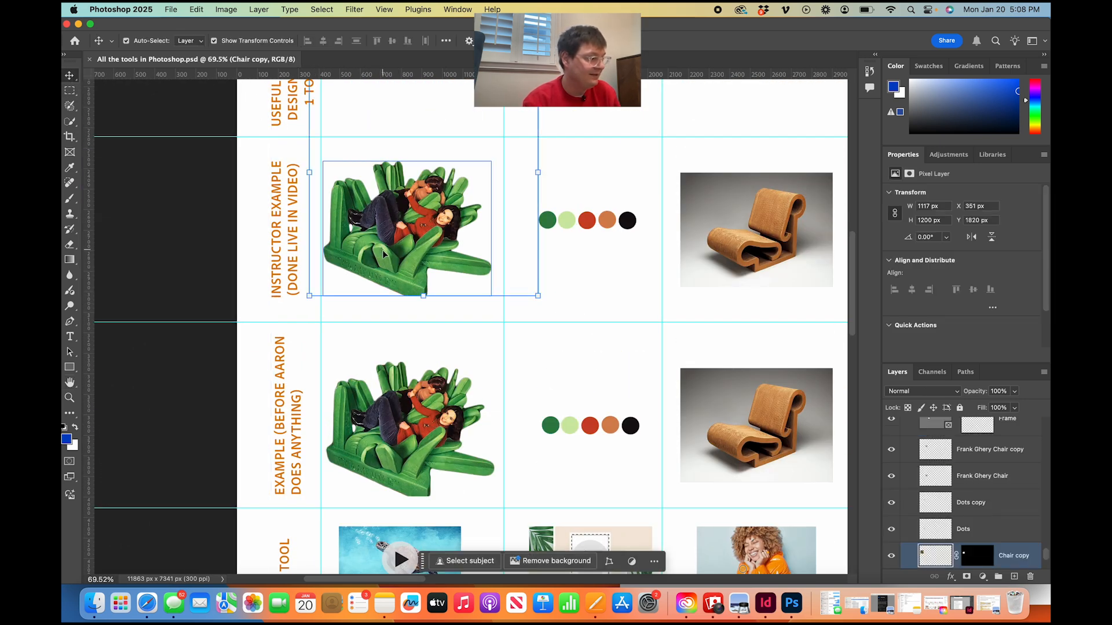
pyautogui.moveTo(375, 253)
pyautogui.mouseDown()
pyautogui.moveTo(366, 215)
pyautogui.moveTo(391, 224)
pyautogui.moveTo(370, 231)
pyautogui.moveTo(383, 207)
pyautogui.moveTo(395, 245)
pyautogui.mouseUp()
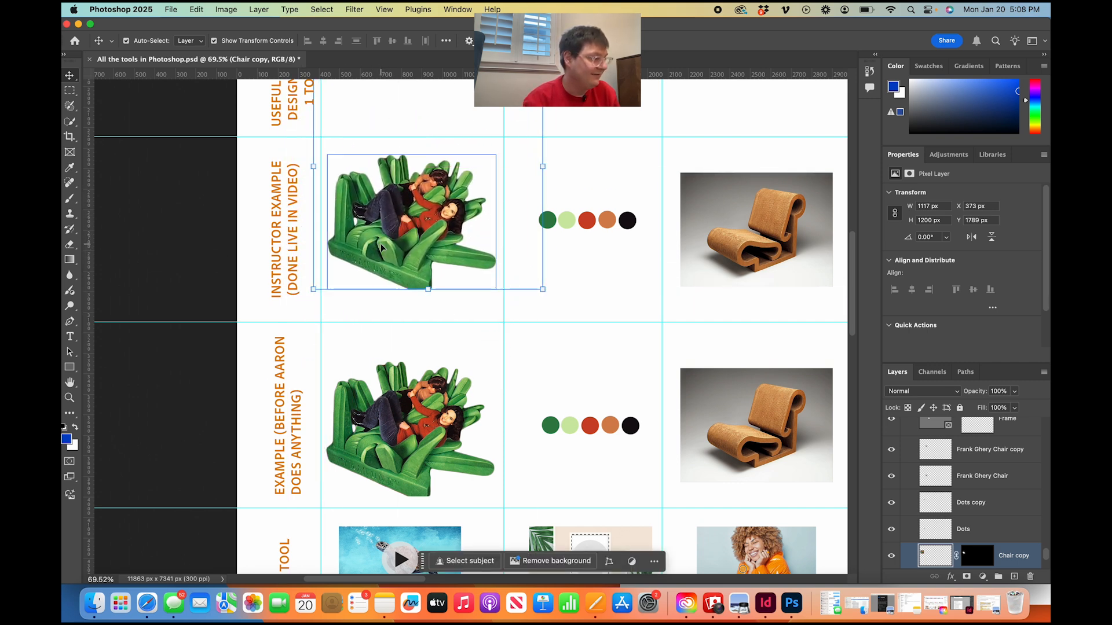
pyautogui.click(968, 502)
pyautogui.scroll(-2, 968, 503)
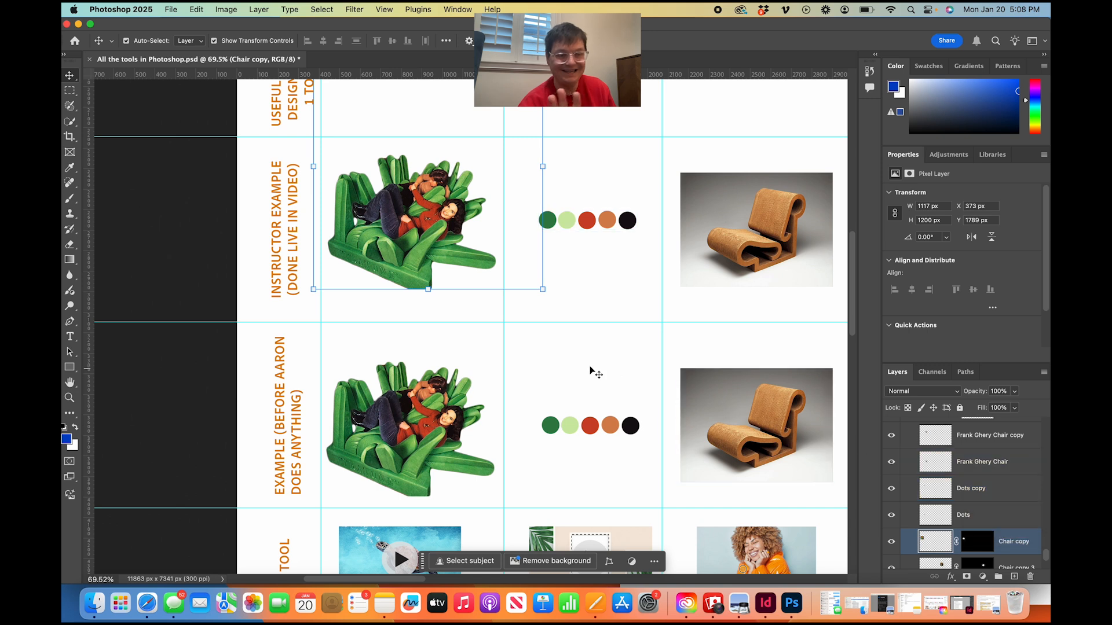
pyautogui.click(454, 249)
pyautogui.moveTo(453, 249)
pyautogui.mouseDown()
pyautogui.moveTo(492, 256)
pyautogui.moveTo(448, 252)
pyautogui.mouseUp()
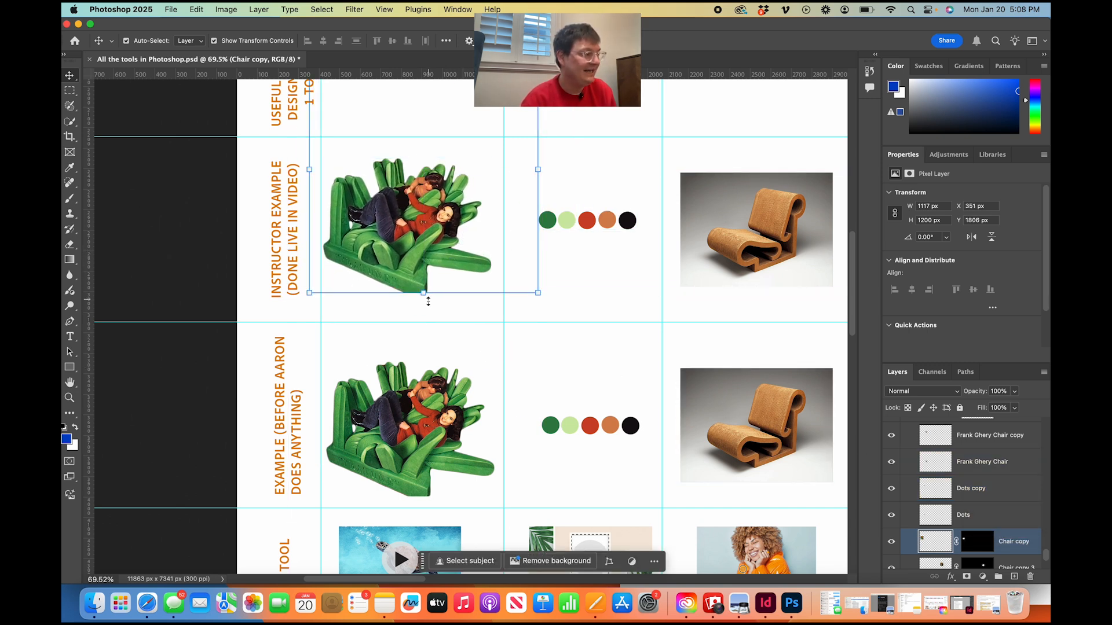
pyautogui.click(464, 345)
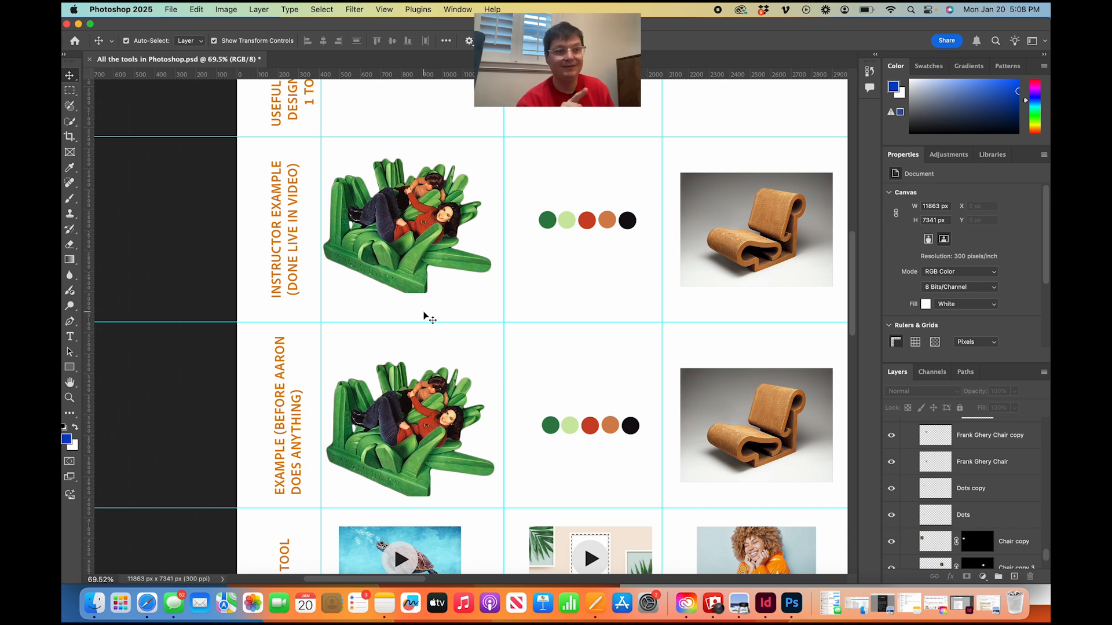
pyautogui.moveTo(405, 270)
pyautogui.mouseDown()
pyautogui.moveTo(415, 258)
pyautogui.moveTo(420, 270)
pyautogui.mouseUp()
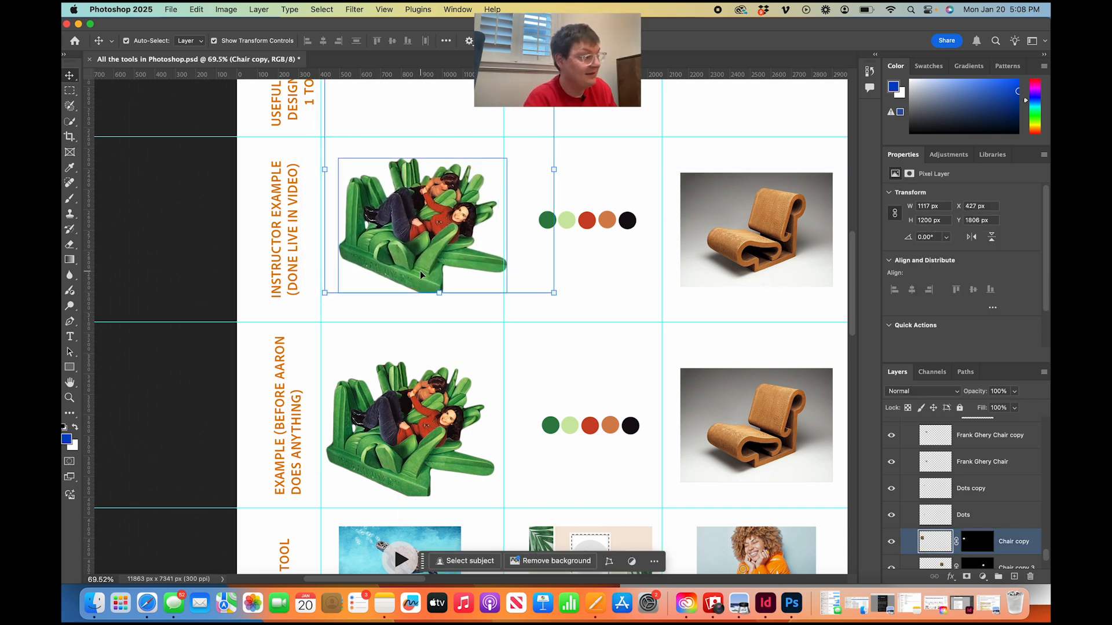
# Move the row of color dots in the instructor example row to about X 1447 px, Y 2597 px, keeping its Dots copy layer selected.
pyautogui.hscroll(3, 419, 269)
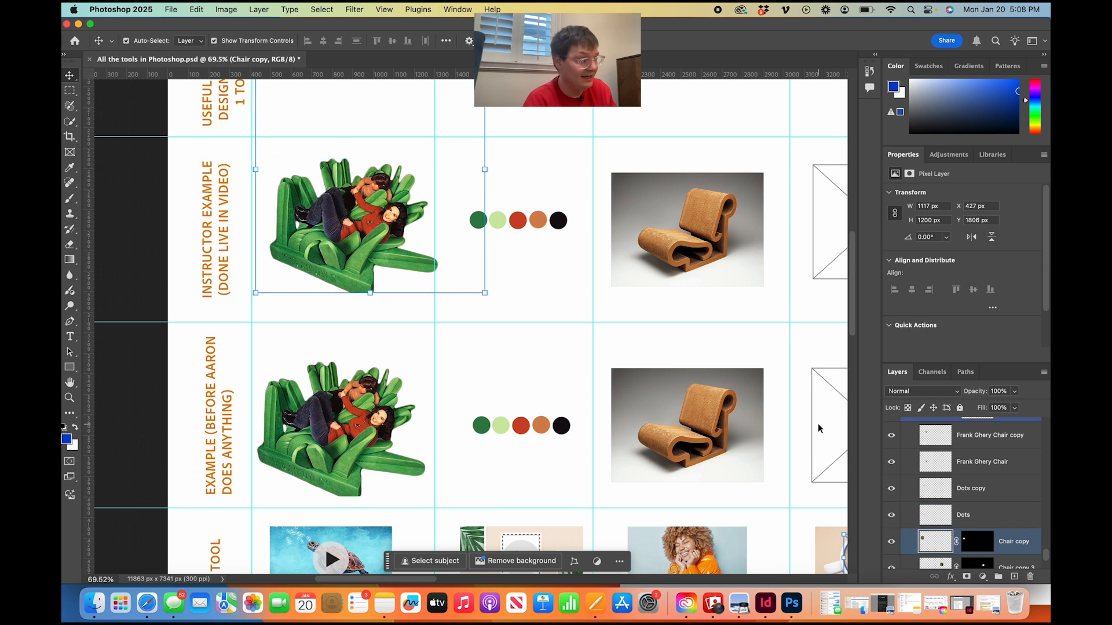
pyautogui.moveTo(560, 224)
pyautogui.mouseDown()
pyautogui.moveTo(547, 245)
pyautogui.moveTo(559, 213)
pyautogui.moveTo(555, 225)
pyautogui.mouseUp()
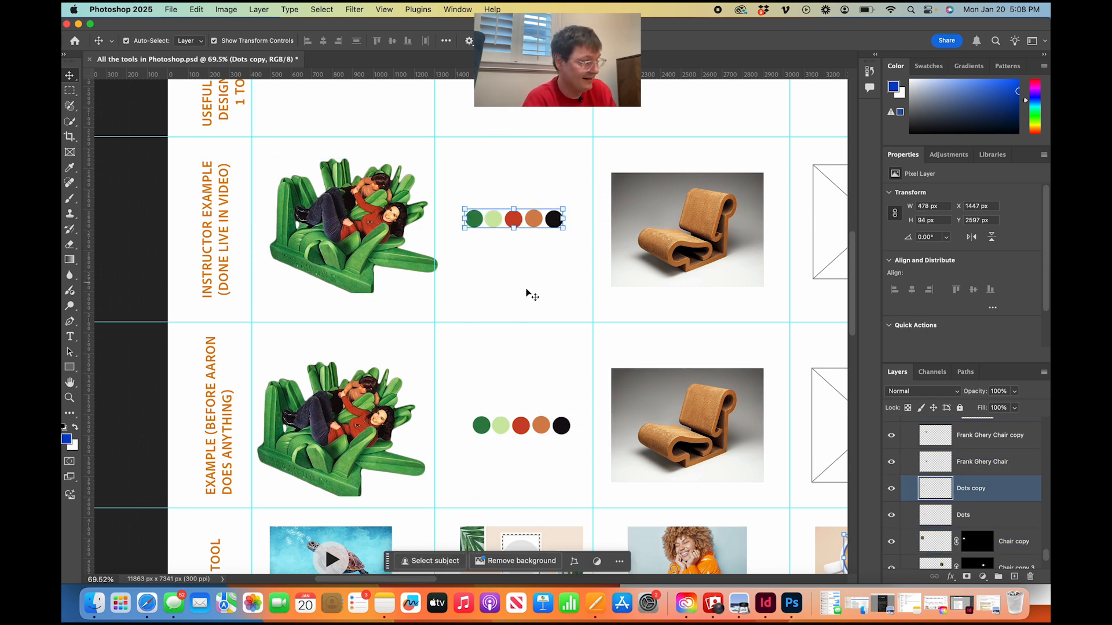
pyautogui.click(527, 294)
pyautogui.click(519, 220)
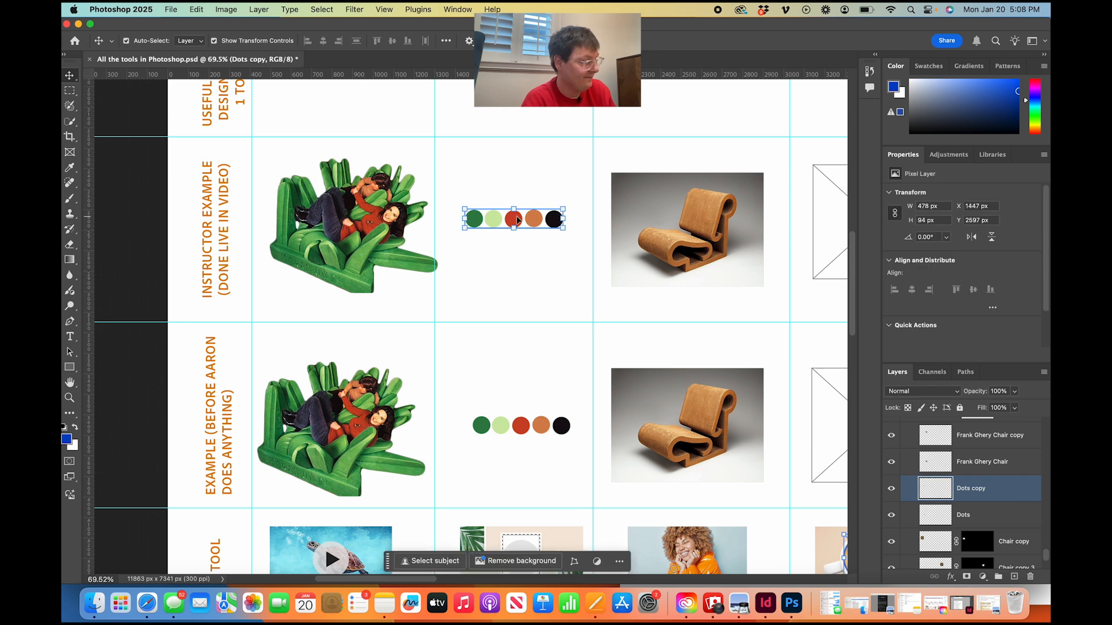
pyautogui.keyDown('shift'); pyautogui.click(956, 515); pyautogui.keyUp('shift')
pyautogui.click(977, 492)
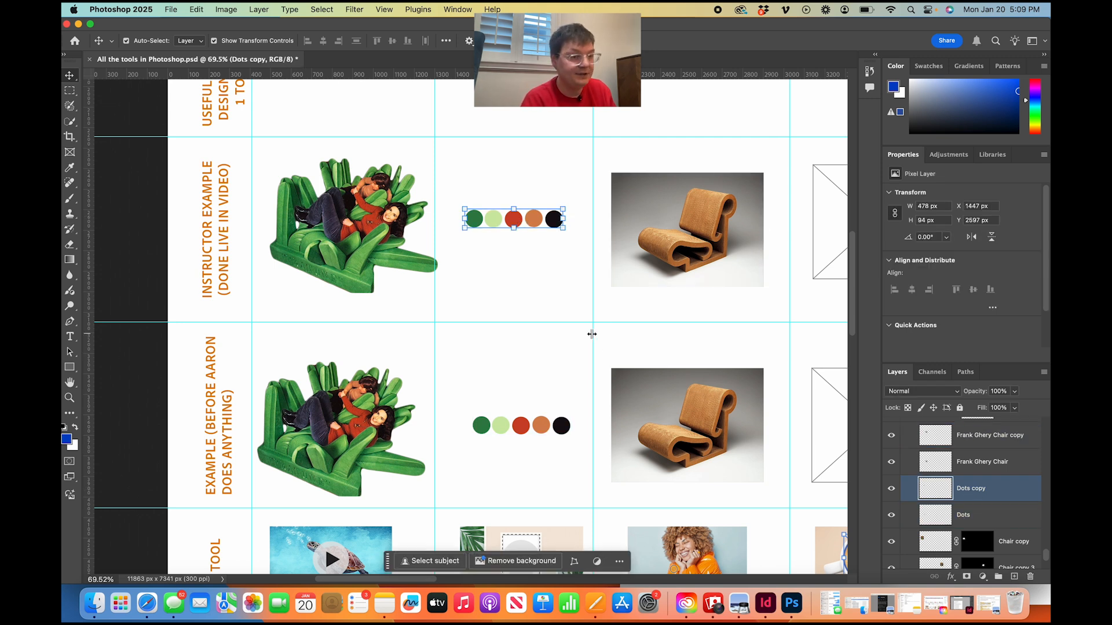
pyautogui.click(518, 294)
pyautogui.click(554, 222)
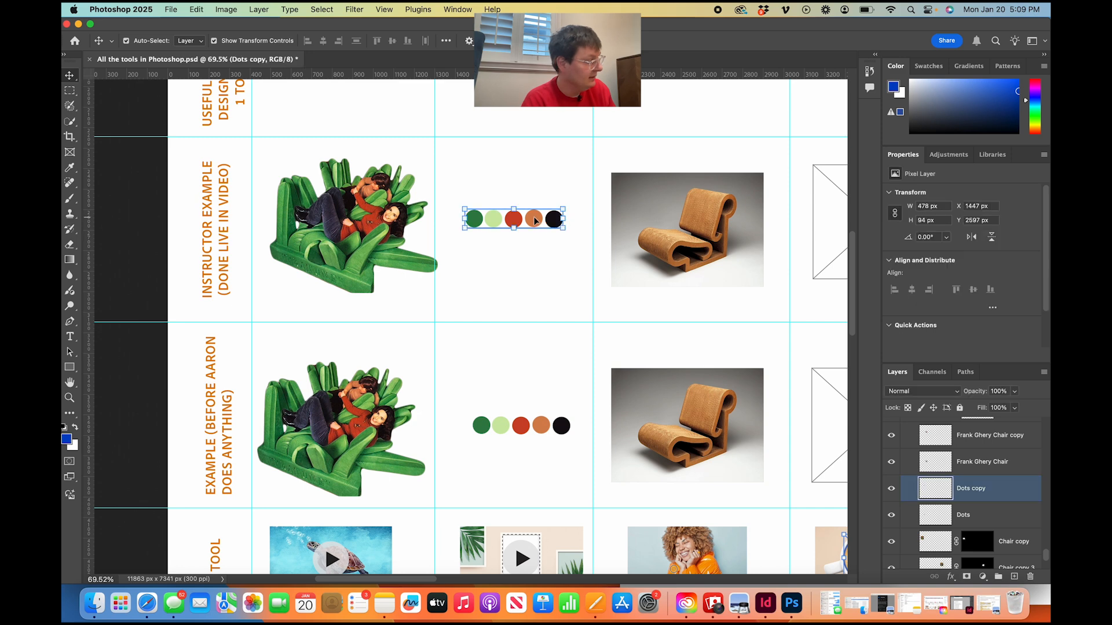
# Draw a rectangular marquee selection of about 268 by 191 px around the two green dots and part of the red dot in the instructor example row.
pyautogui.scroll(10, 415, 409)
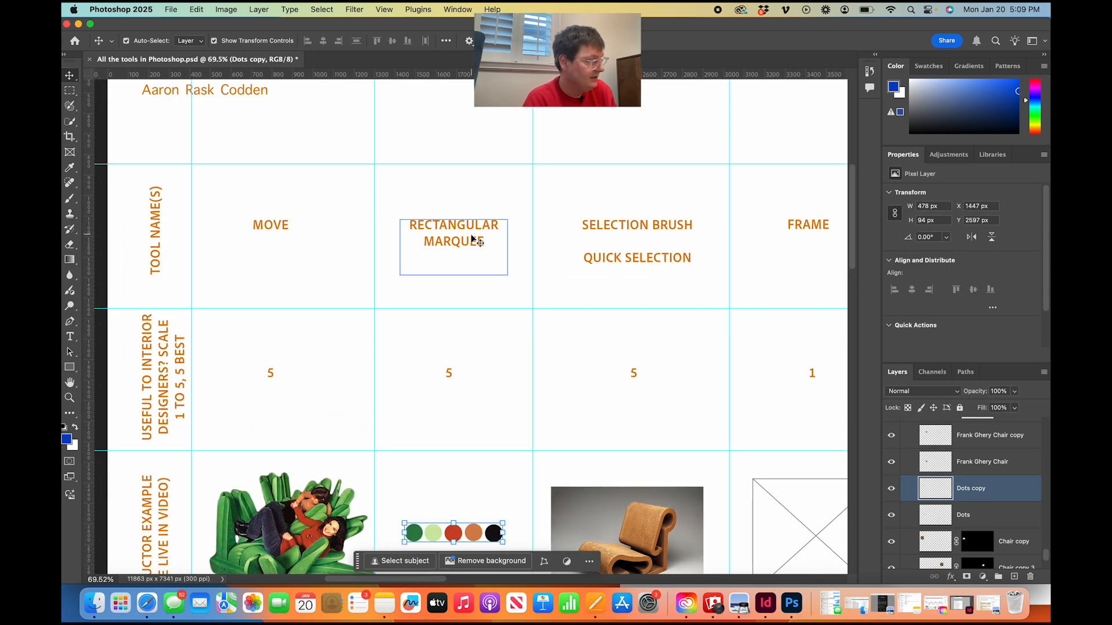
pyautogui.scroll(-5, 454, 385)
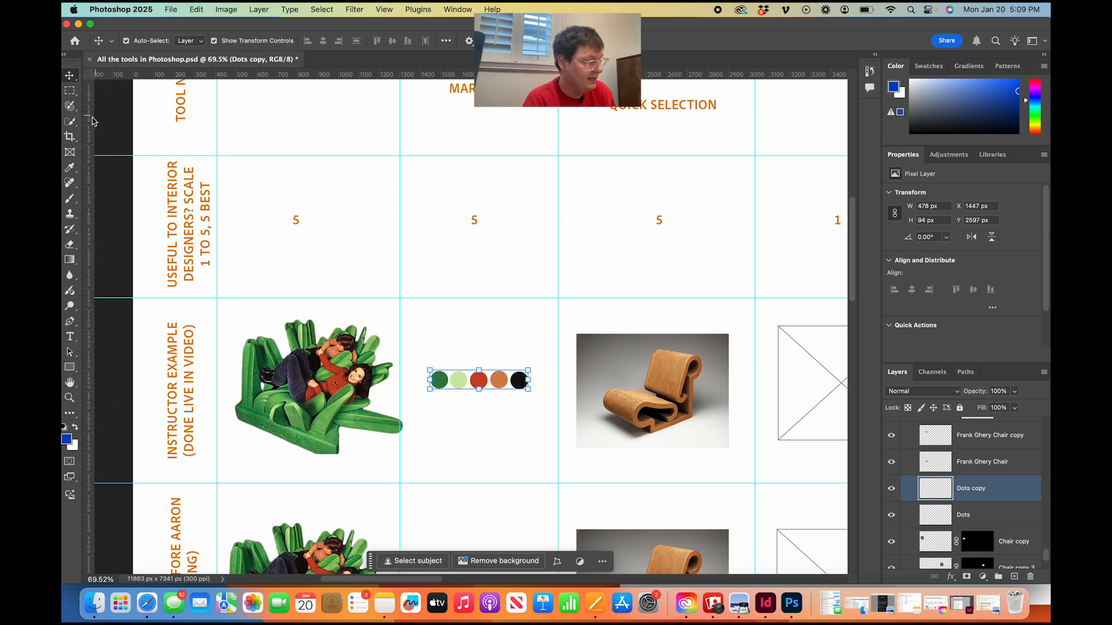
pyautogui.click(70, 92)
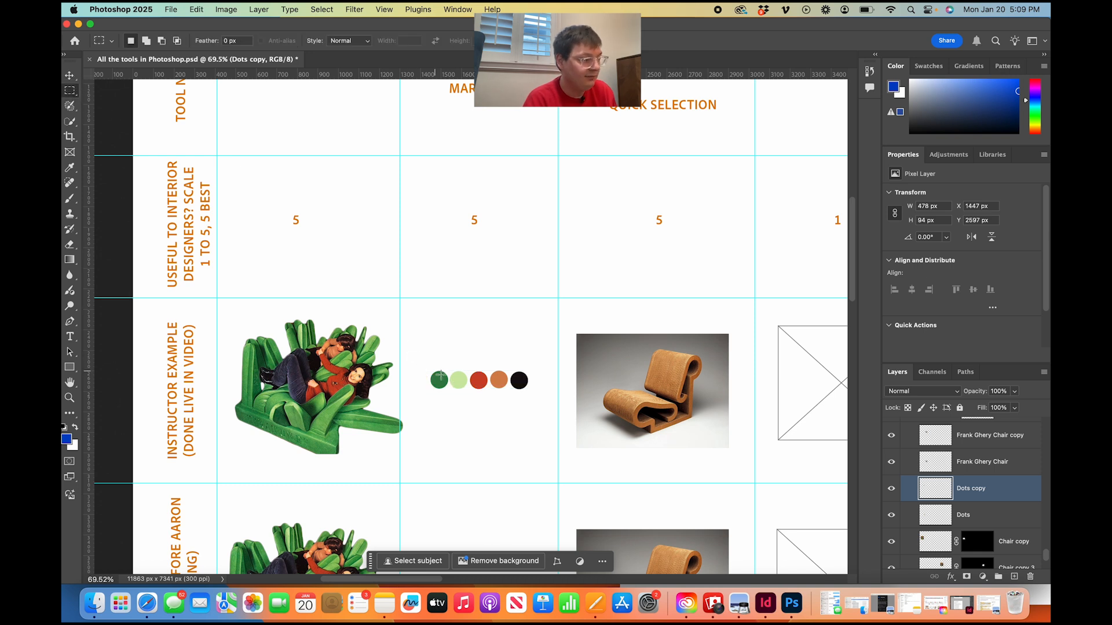
pyautogui.moveTo(426, 363); pyautogui.dragTo(480, 400)
# Move the selected part of the dots above the remaining ones with the Move tool and clear the selection.
pyautogui.press('v')
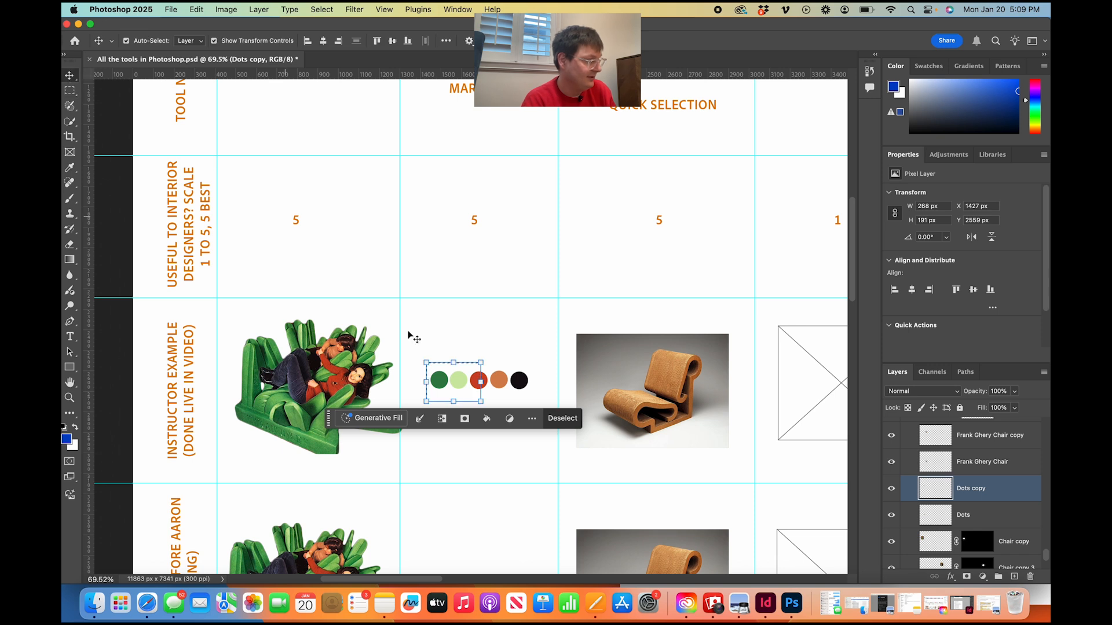
pyautogui.moveTo(462, 382); pyautogui.dragTo(457, 347)
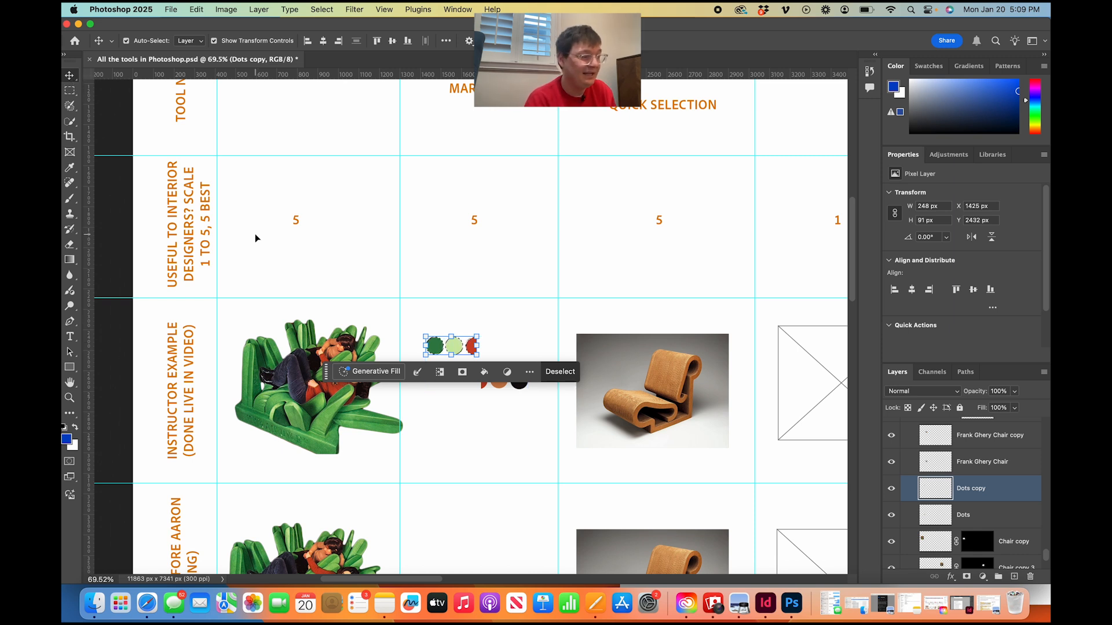
pyautogui.click(312, 256)
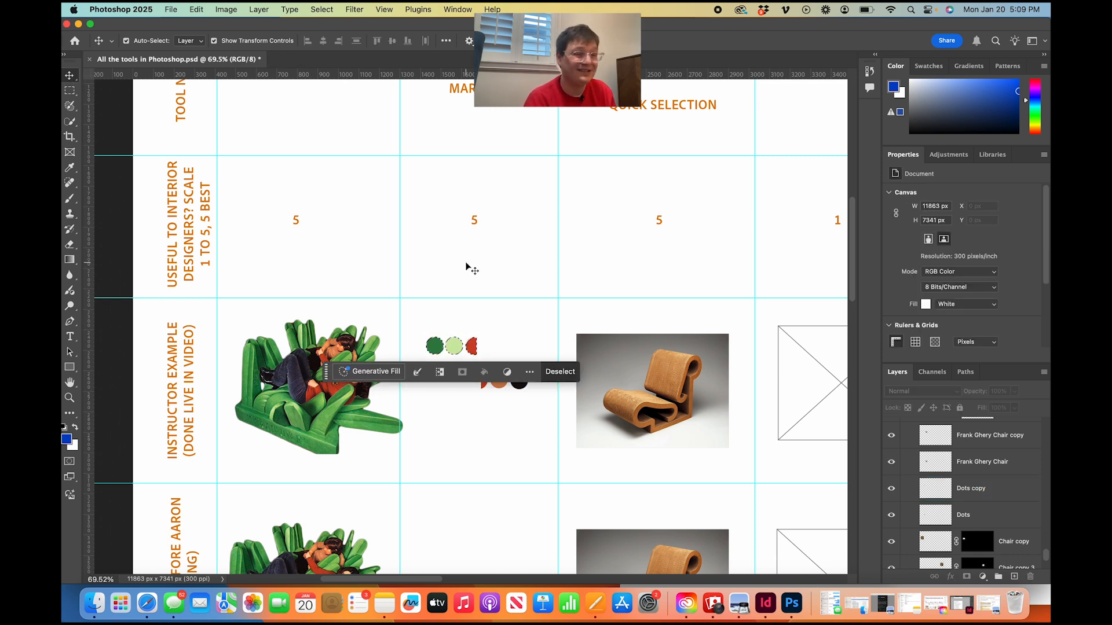
pyautogui.press('super+d')
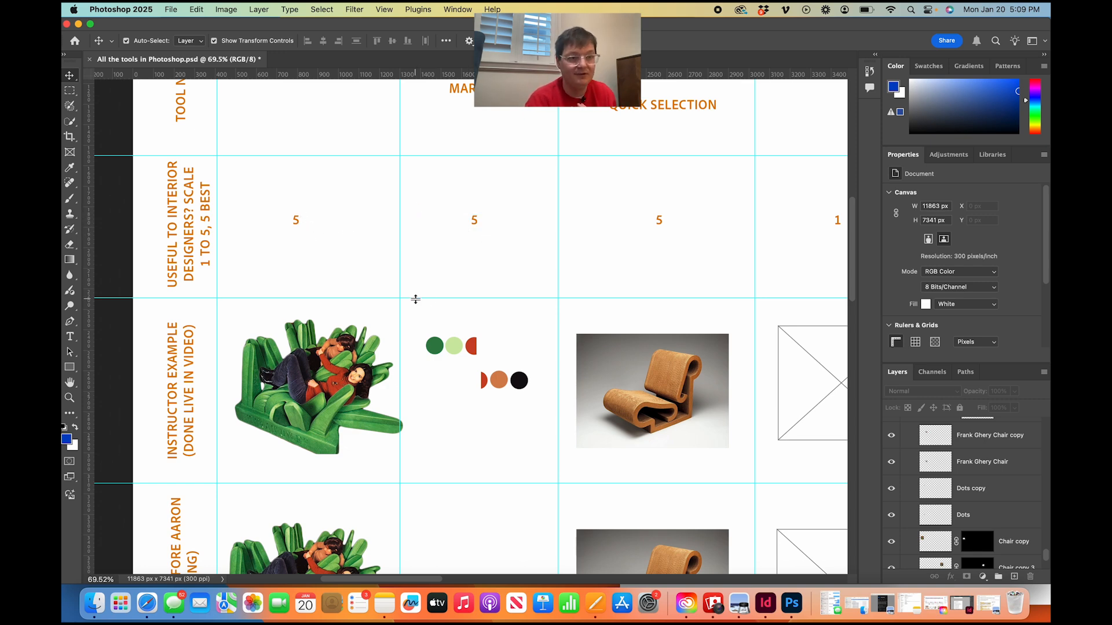
# Activate the Rectangular Marquee tool and review the other marquee tools grouped with it.
pyautogui.scroll(2, 415, 299)
pyautogui.hscroll(3, 415, 299)
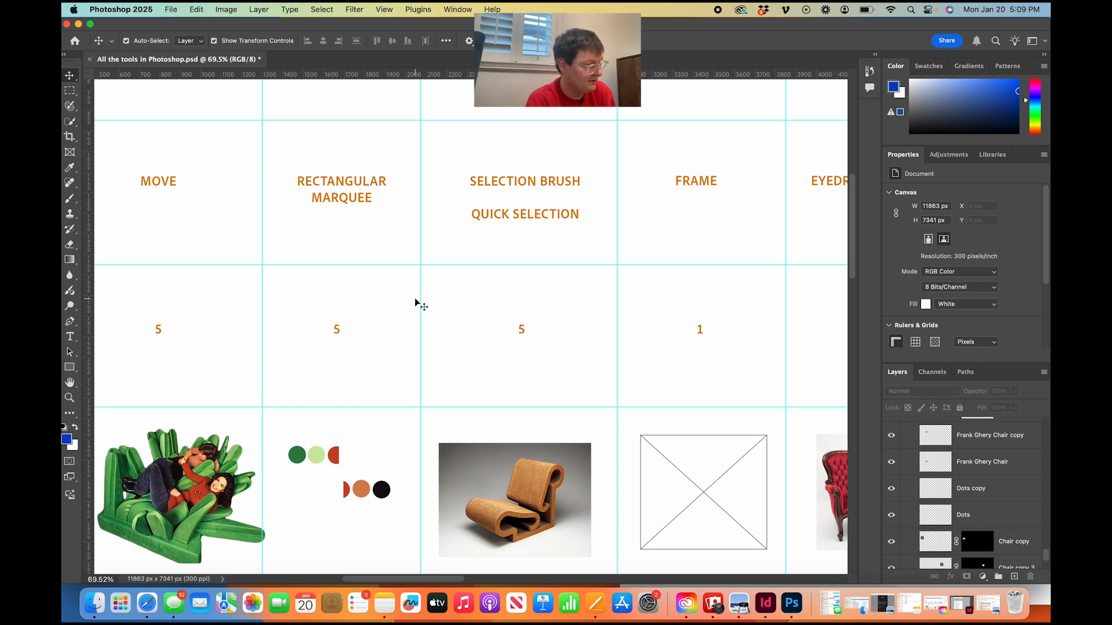
pyautogui.hscroll(2, 402, 277)
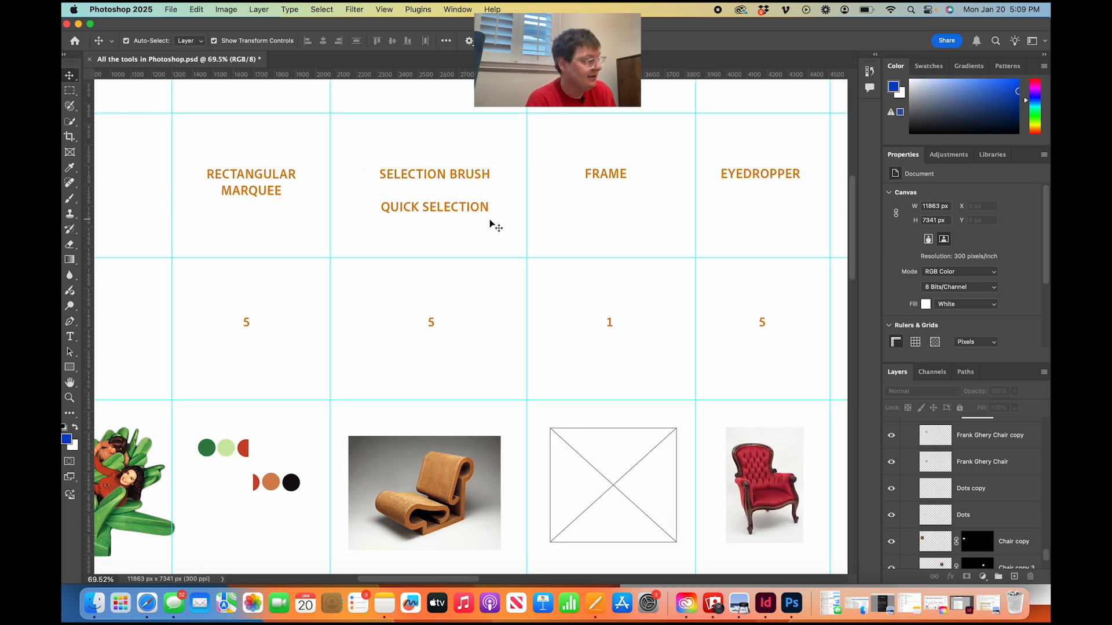
pyautogui.click(70, 92)
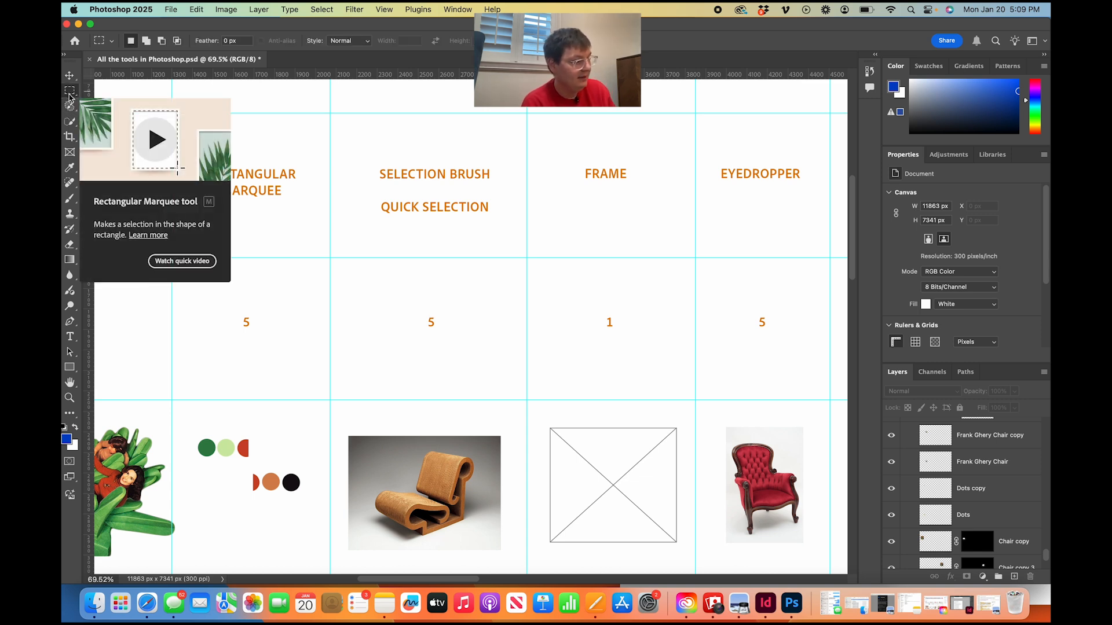
pyautogui.rightClick(70, 95)
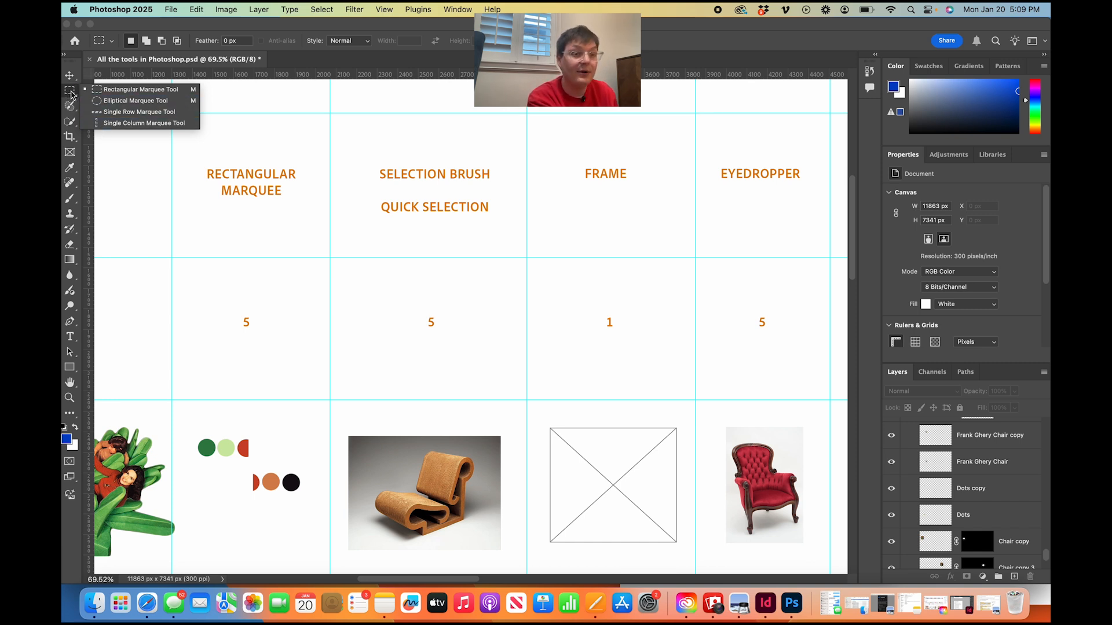
pyautogui.click(70, 95)
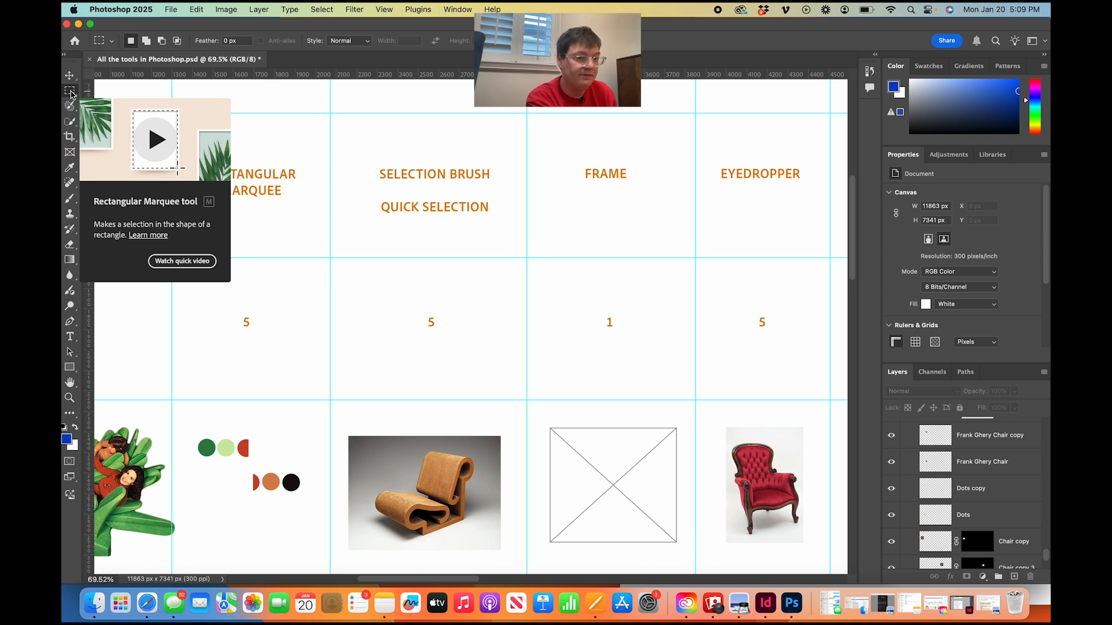
# Review the lasso tools grouped with the Selection Brush tool and return to the Move tool.
pyautogui.click(66, 109)
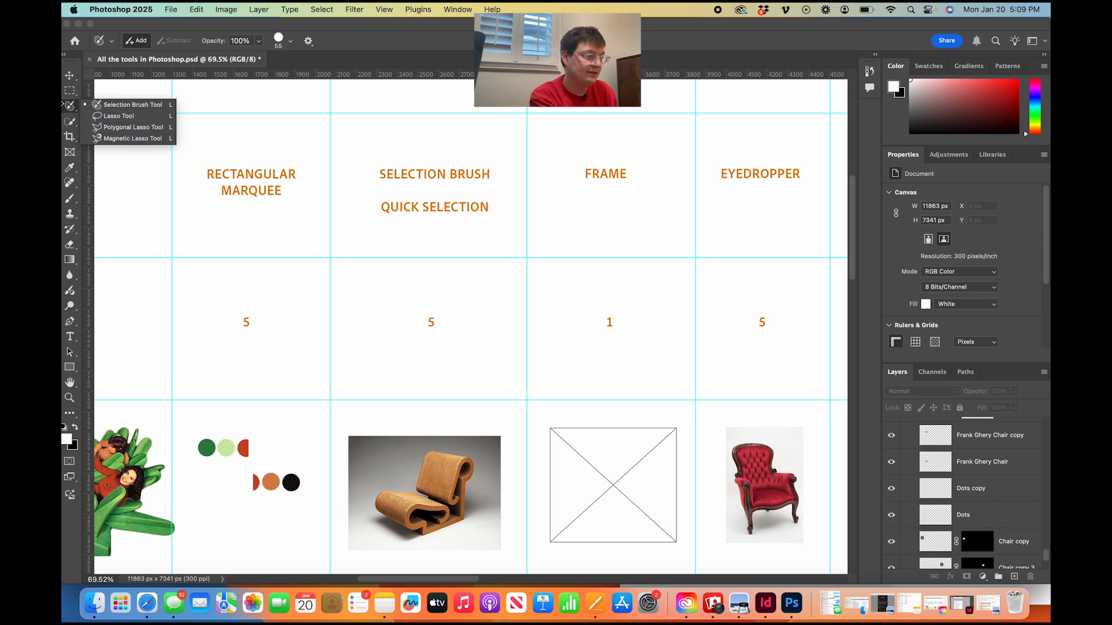
pyautogui.click(69, 109)
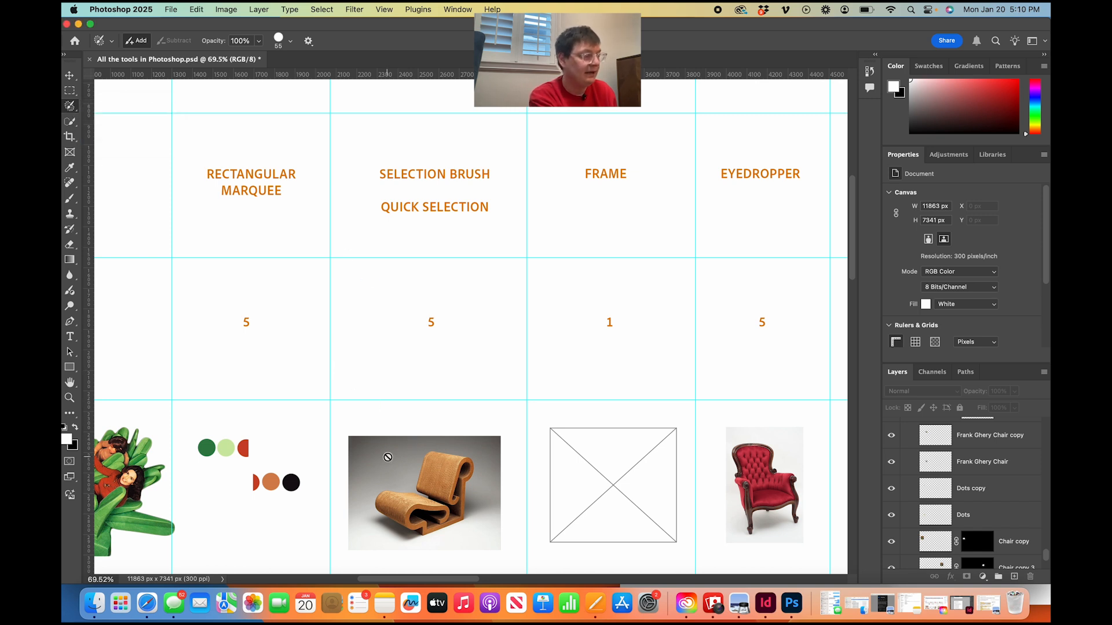
pyautogui.click(70, 76)
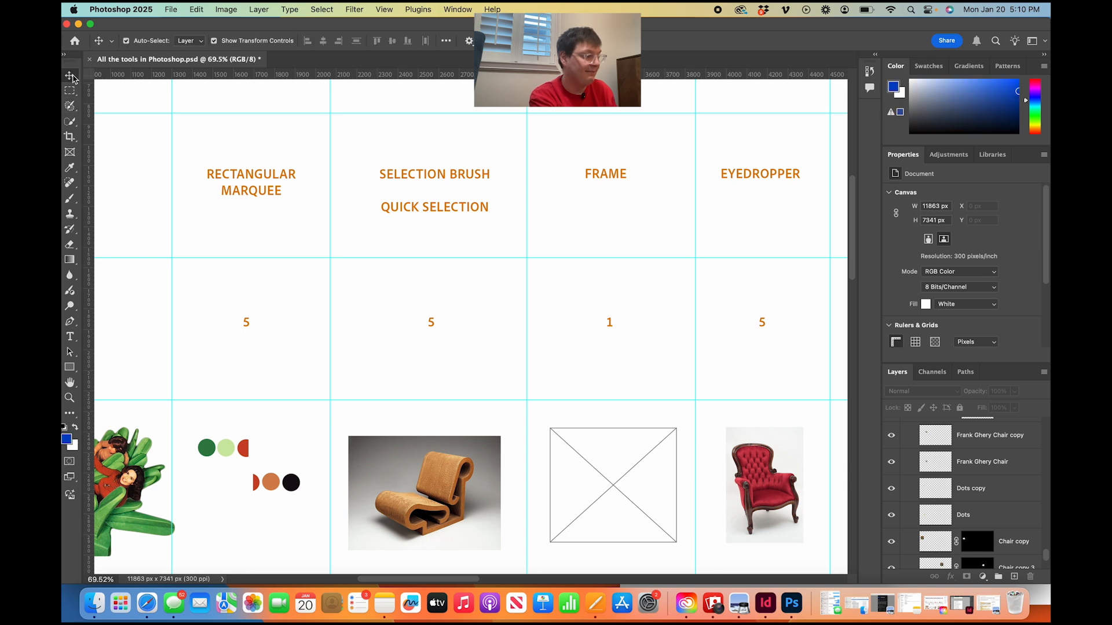
# Select the wooden chair image in the Selection Brush column of the instructor example row.
pyautogui.scroll(-2, 283, 322)
pyautogui.scroll(-3, 283, 321)
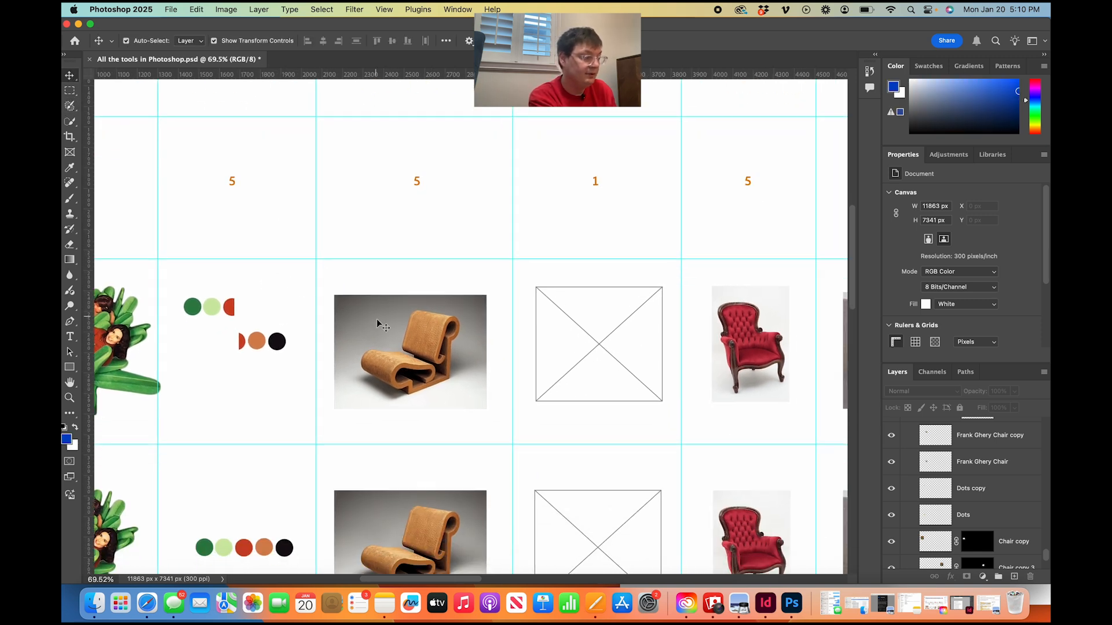
pyautogui.click(375, 320)
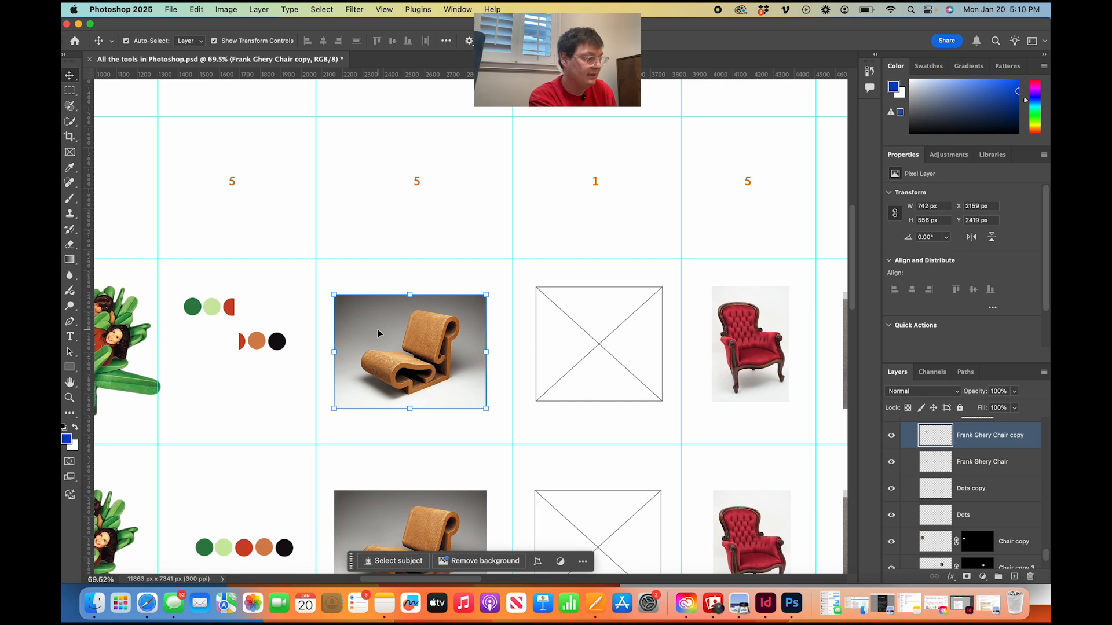
pyautogui.hscroll(4, 377, 333)
pyautogui.scroll(3, 377, 333)
pyautogui.scroll(-1, 378, 333)
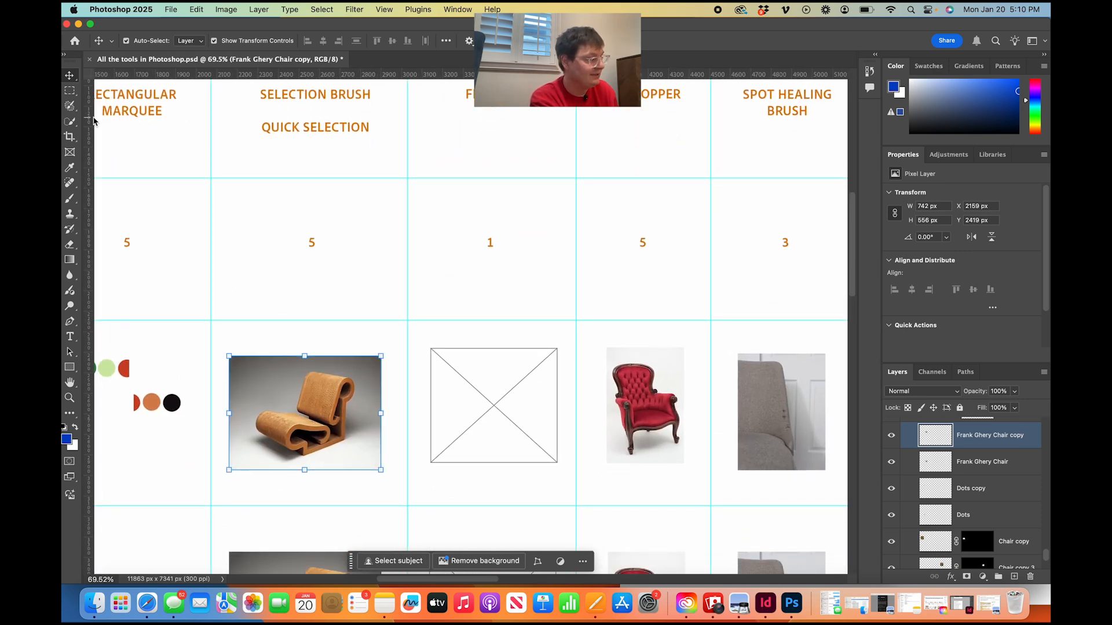
pyautogui.click(70, 106)
pyautogui.scroll(5, 481, 326)
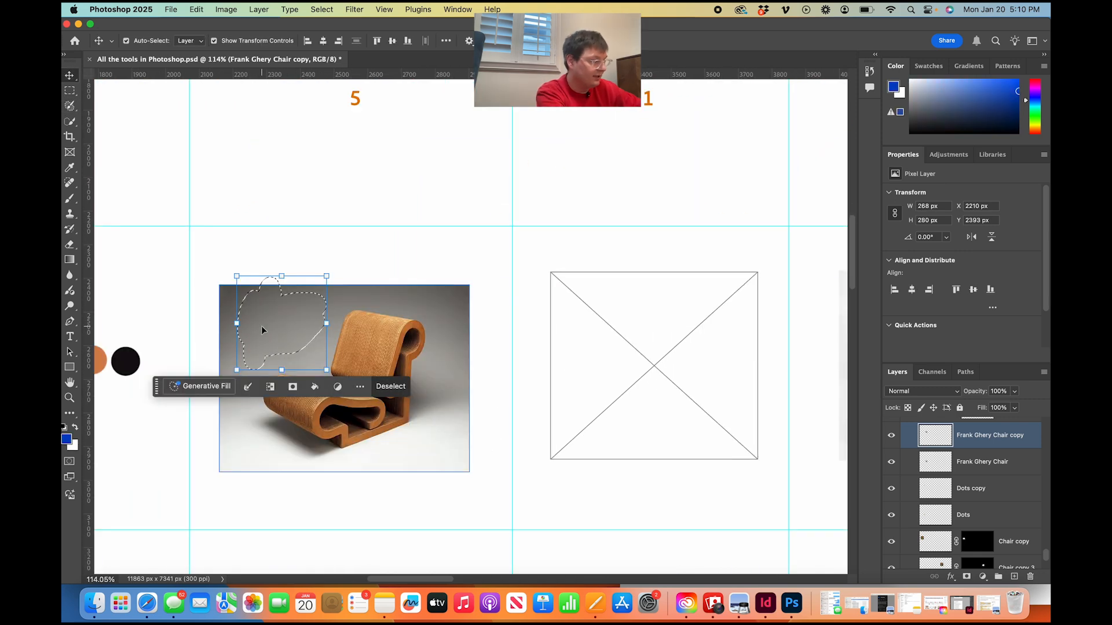
pyautogui.press('super+d')
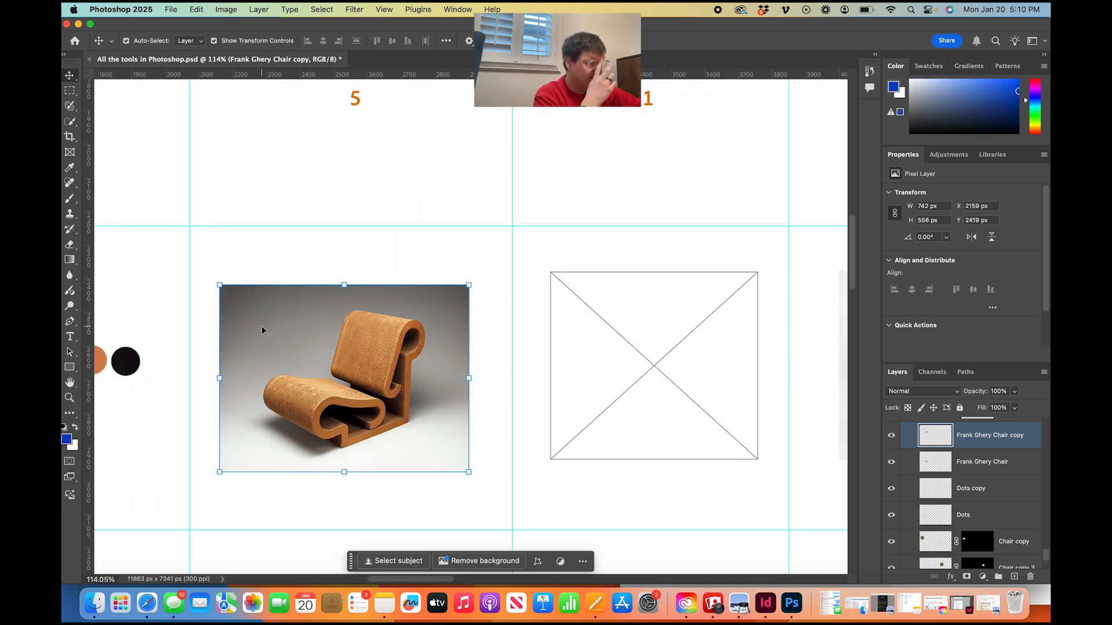
pyautogui.click(241, 260)
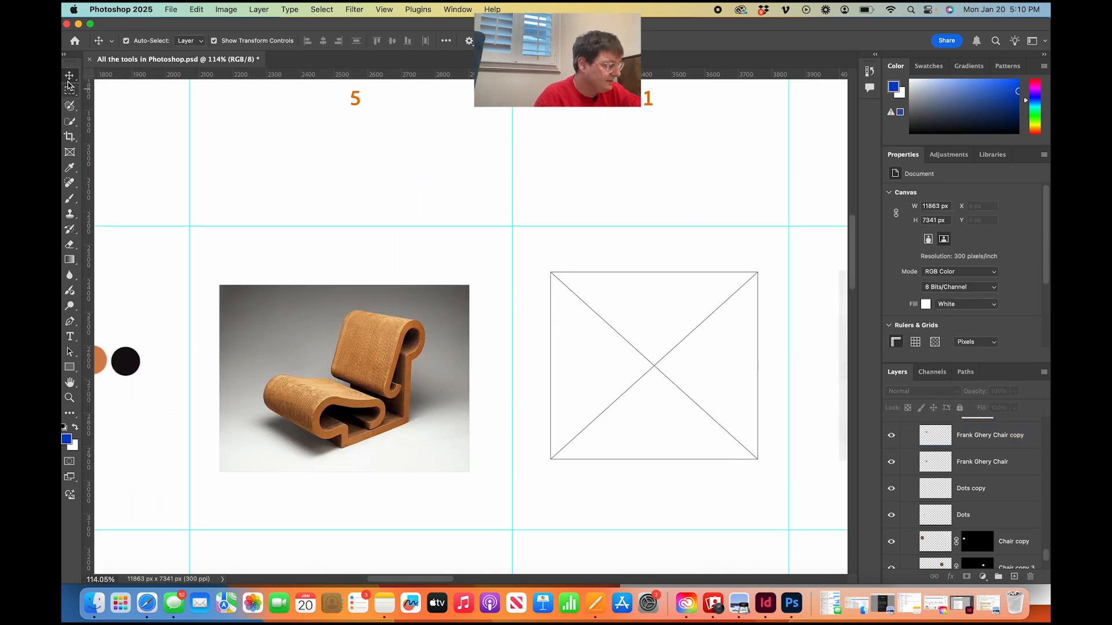
pyautogui.click(308, 330)
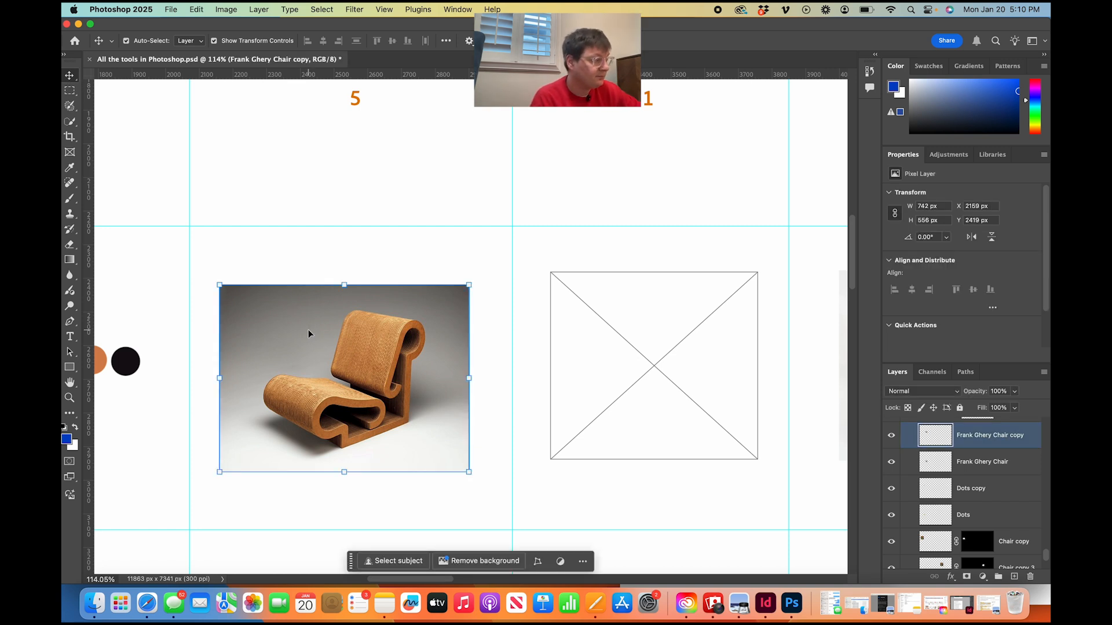
# Paint a selection of about 551 by 468 px over the chair image's upper-left background with the Selection Brush, delete the contents and clear the selection.
pyautogui.click(70, 107)
pyautogui.moveTo(307, 365)
pyautogui.mouseDown()
pyautogui.moveTo(265, 342)
pyautogui.moveTo(280, 326)
pyautogui.moveTo(233, 340)
pyautogui.moveTo(211, 377)
pyautogui.moveTo(240, 268)
pyautogui.moveTo(234, 347)
pyautogui.moveTo(243, 320)
pyautogui.moveTo(251, 332)
pyautogui.moveTo(284, 285)
pyautogui.moveTo(286, 339)
pyautogui.moveTo(328, 297)
pyautogui.moveTo(295, 348)
pyautogui.moveTo(312, 312)
pyautogui.moveTo(273, 302)
pyautogui.moveTo(308, 301)
pyautogui.moveTo(318, 281)
pyautogui.moveTo(373, 284)
pyautogui.mouseUp()
pyautogui.moveTo(235, 281)
pyautogui.mouseDown()
pyautogui.moveTo(223, 332)
pyautogui.moveTo(231, 284)
pyautogui.moveTo(232, 294)
pyautogui.moveTo(207, 381)
pyautogui.moveTo(219, 389)
pyautogui.moveTo(245, 348)
pyautogui.mouseUp()
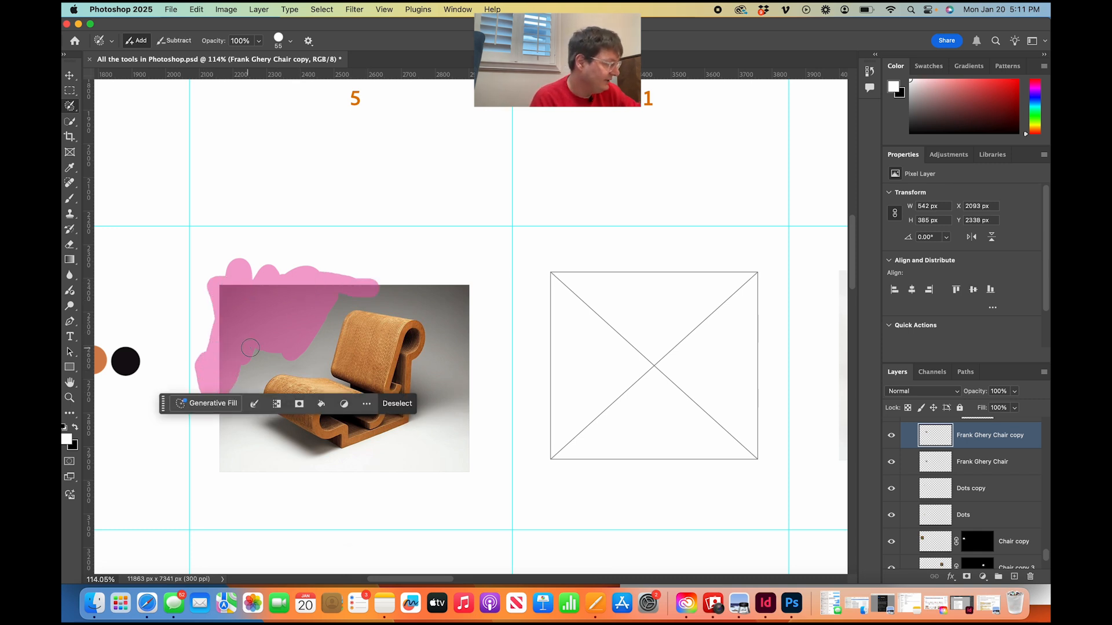
pyautogui.click(70, 75)
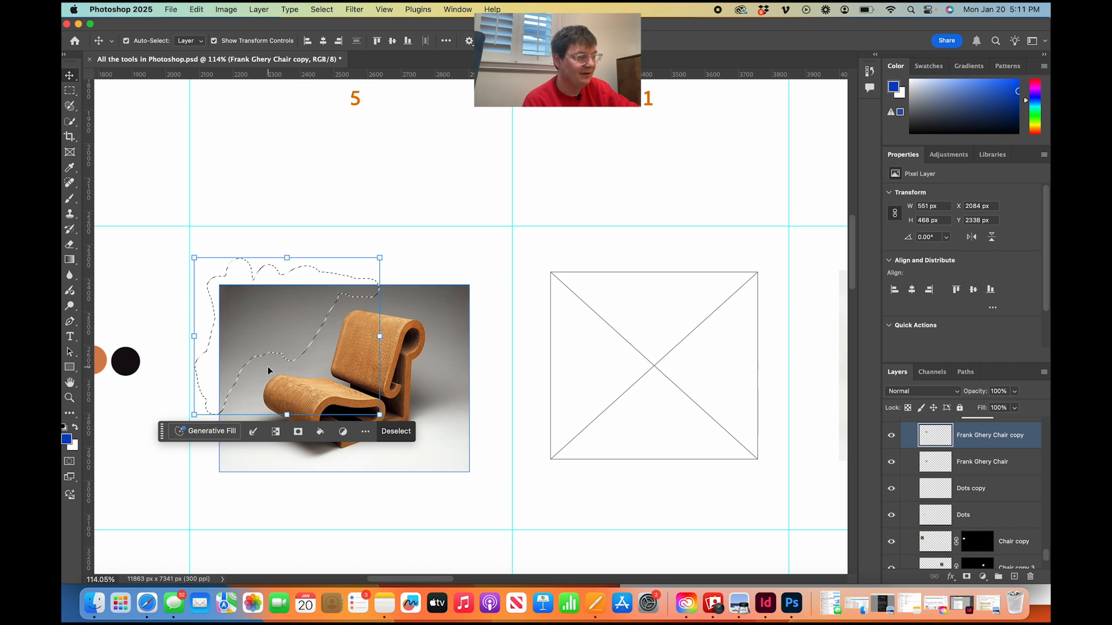
pyautogui.press('Delete')
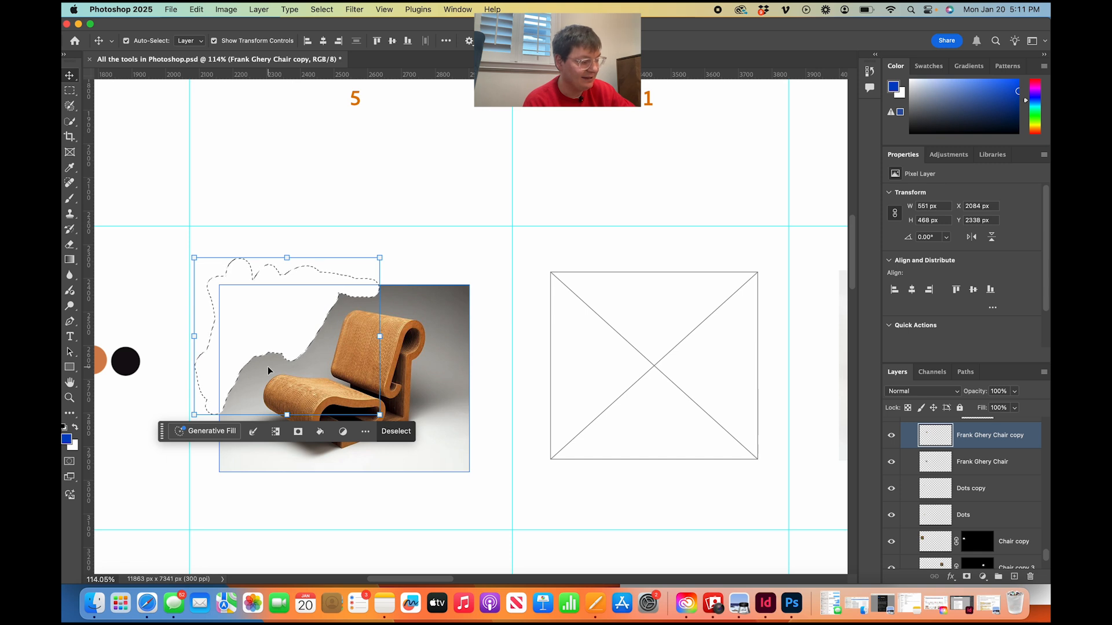
pyautogui.press('super+d')
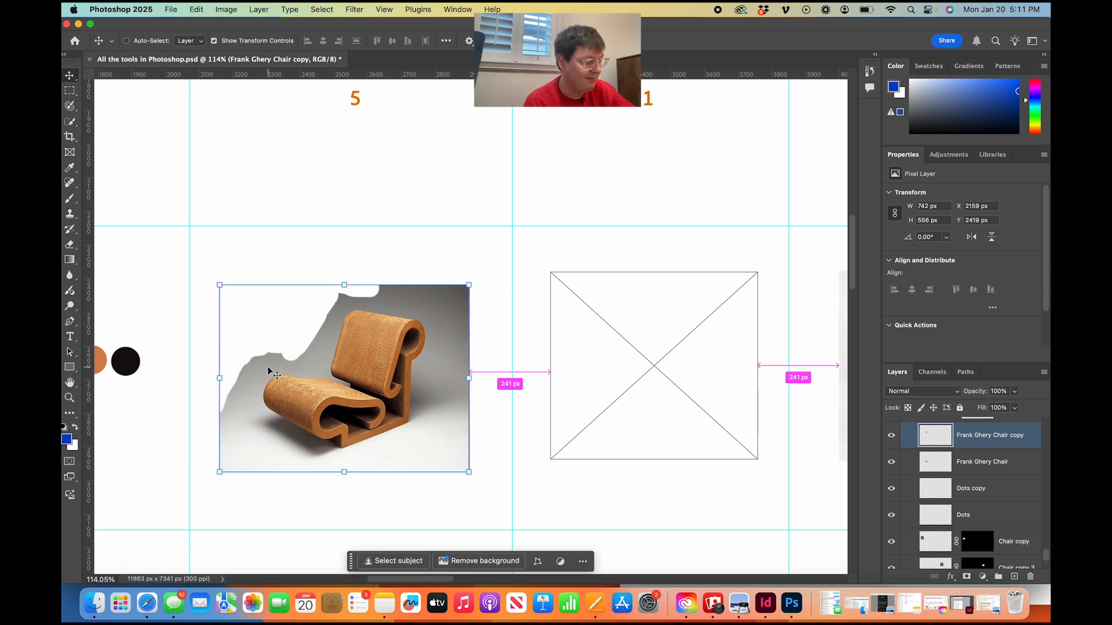
pyautogui.click(258, 243)
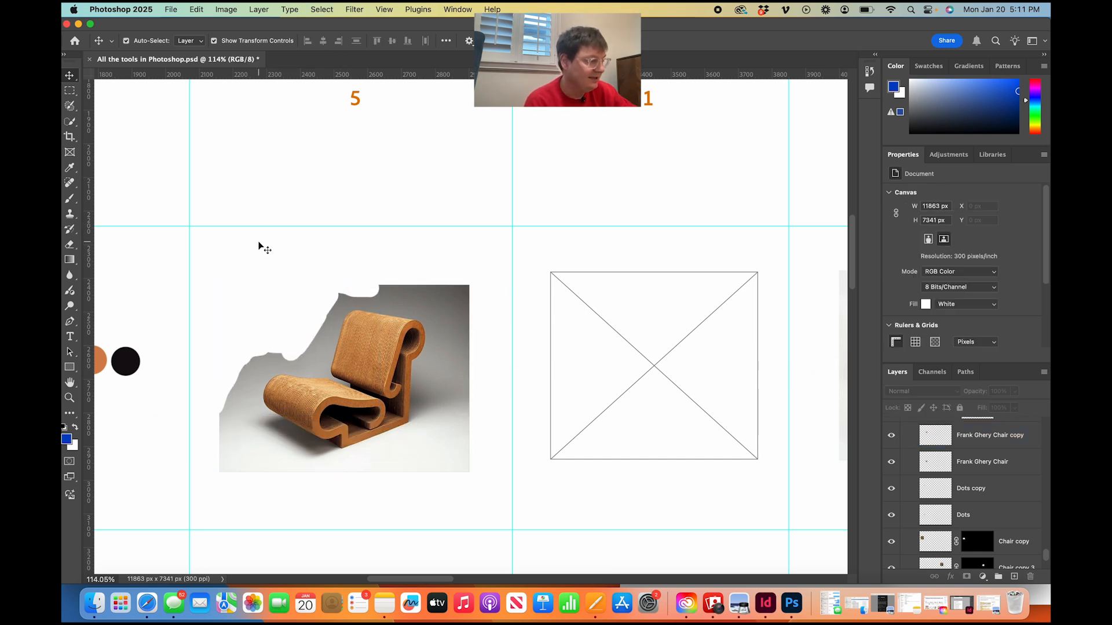
pyautogui.click(320, 348)
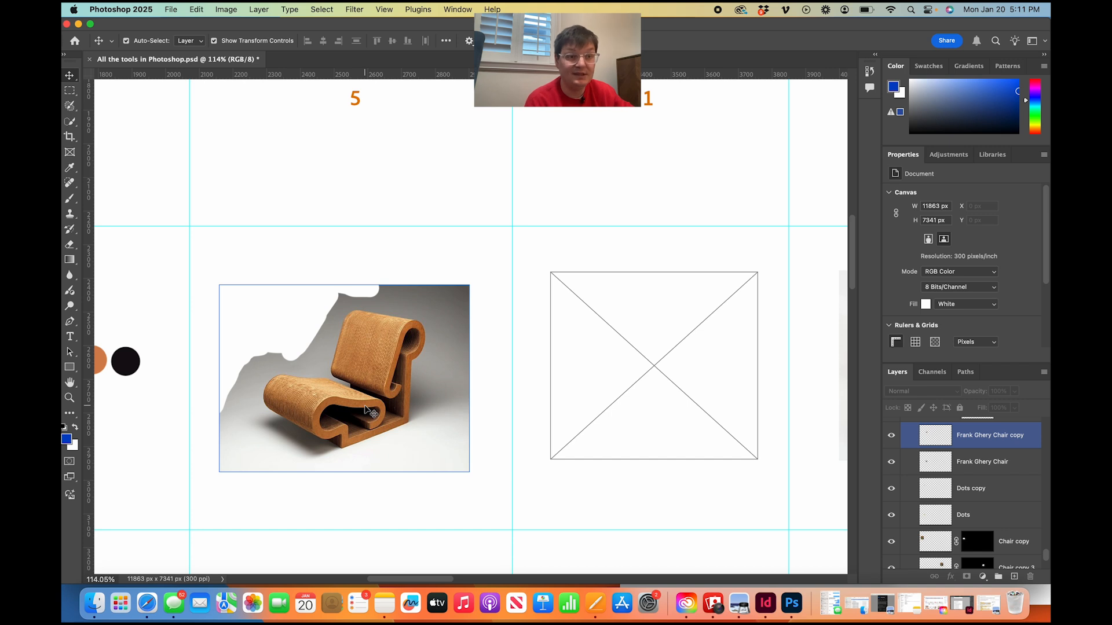
# Select the background to the right of the wooden chair with the Quick Selection tool, about 326 by 478 px, and delete it.
pyautogui.scroll(-2, 355, 414)
pyautogui.scroll(5, 355, 414)
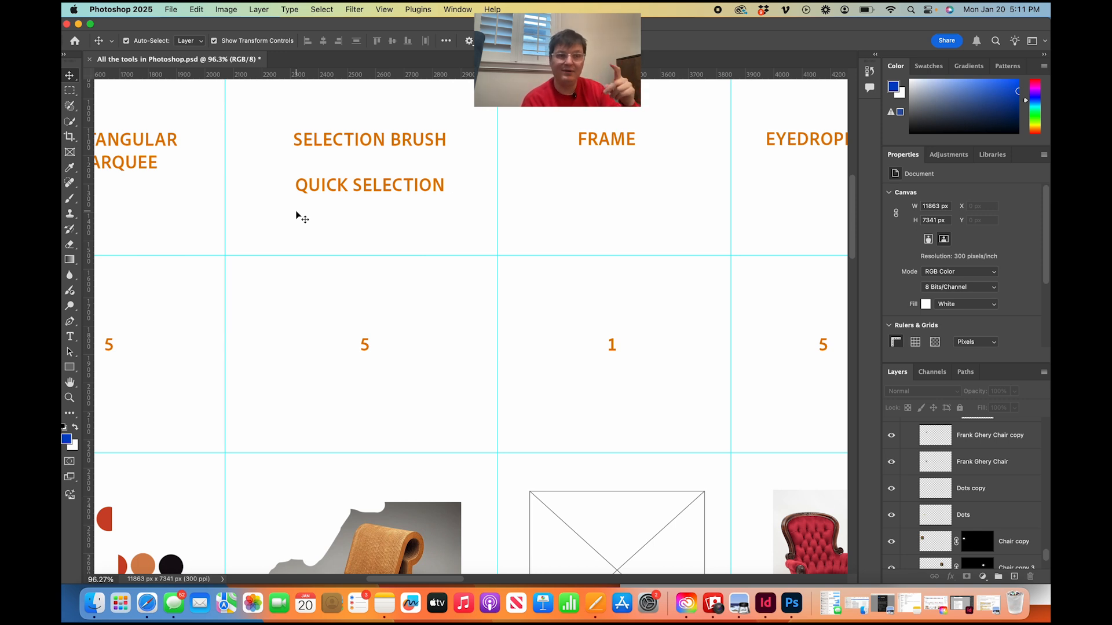
pyautogui.hscroll(-5, 295, 211)
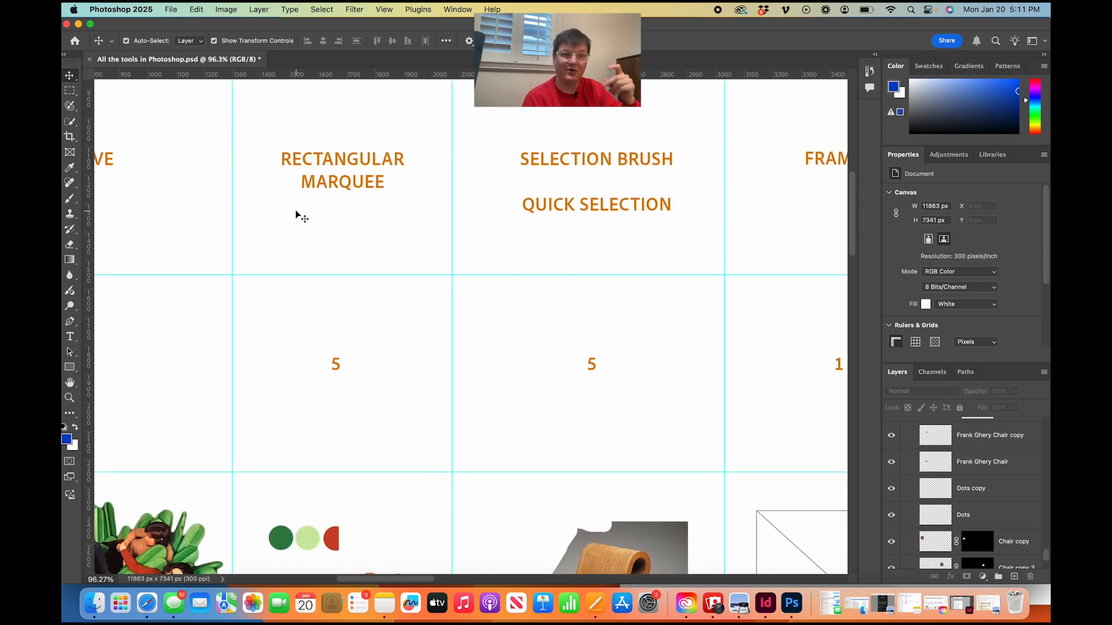
pyautogui.click(68, 122)
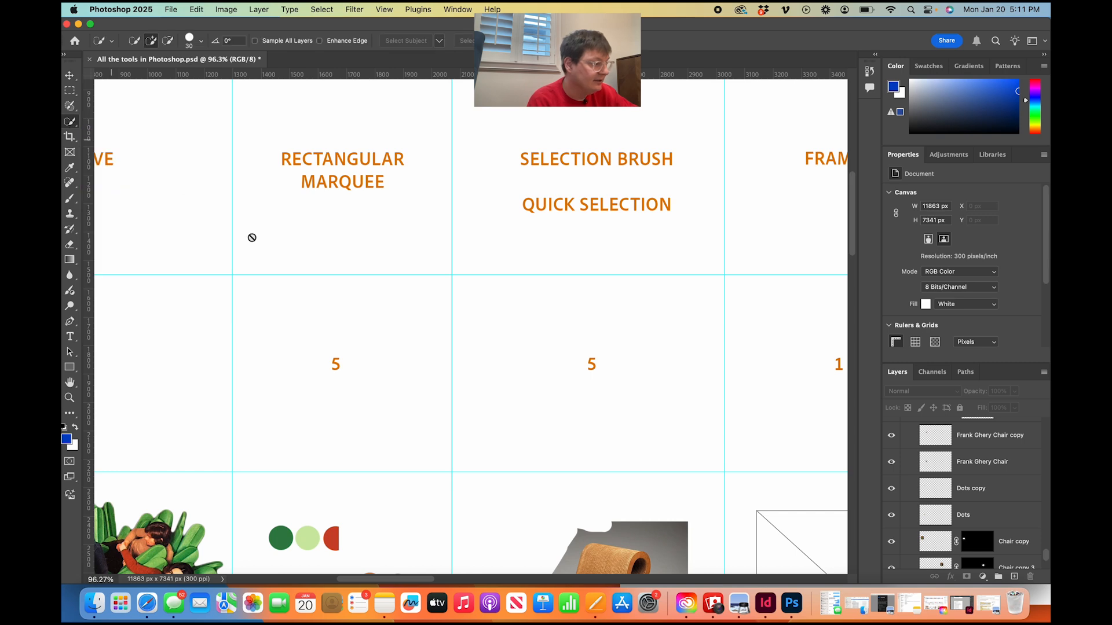
pyautogui.scroll(-10, 380, 359)
pyautogui.hscroll(5, 515, 377)
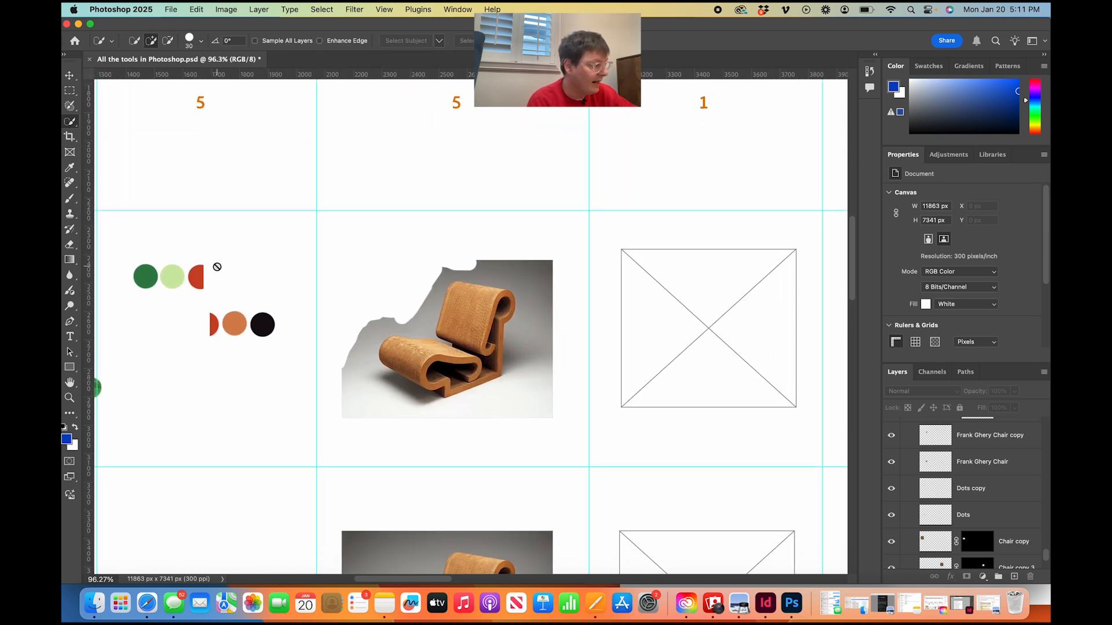
pyautogui.click(69, 75)
pyautogui.click(484, 308)
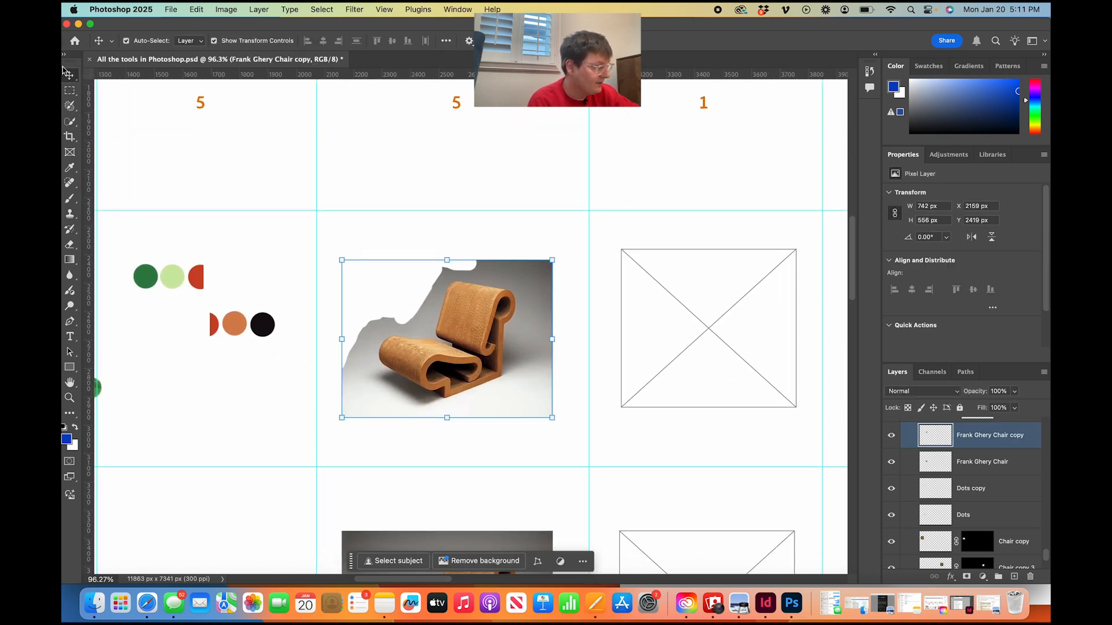
pyautogui.click(71, 122)
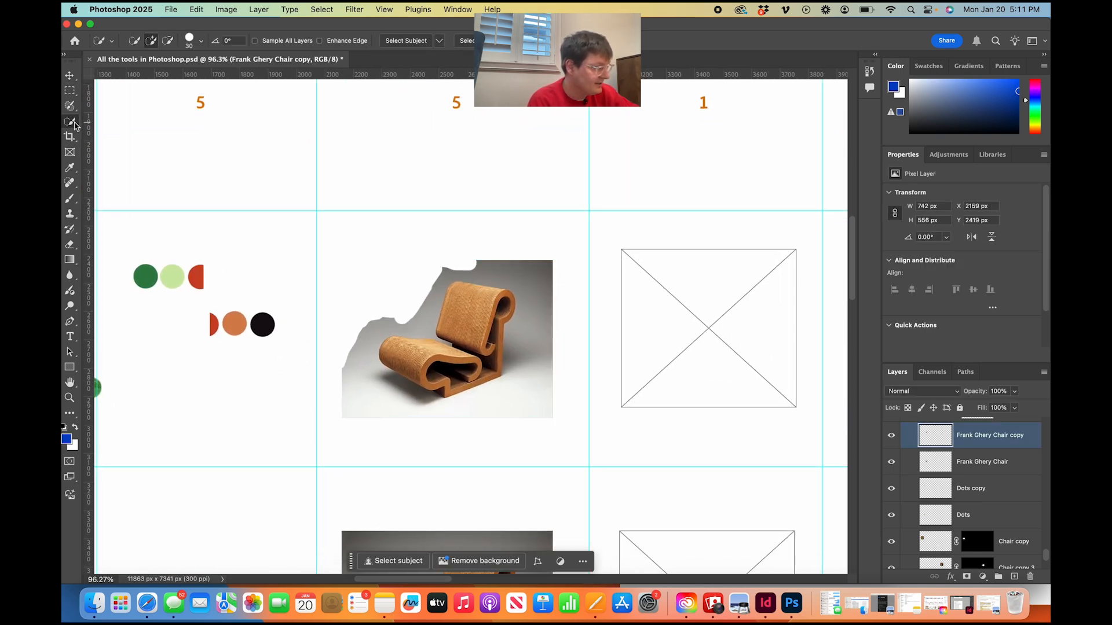
pyautogui.click(527, 387)
pyautogui.moveTo(526, 359); pyautogui.dragTo(527, 360)
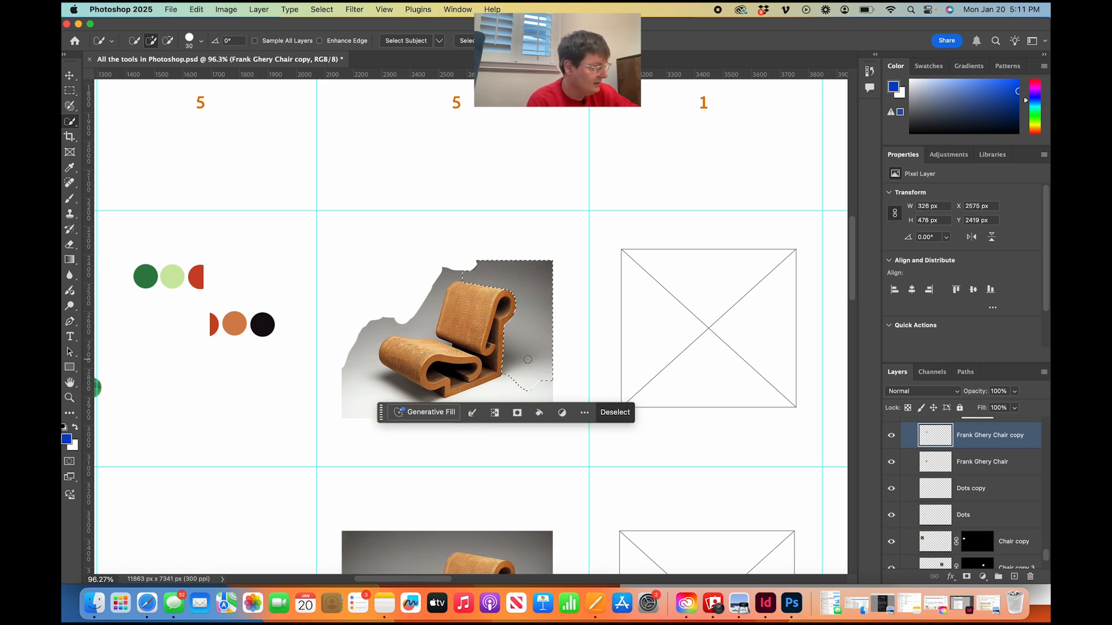
pyautogui.press('Delete')
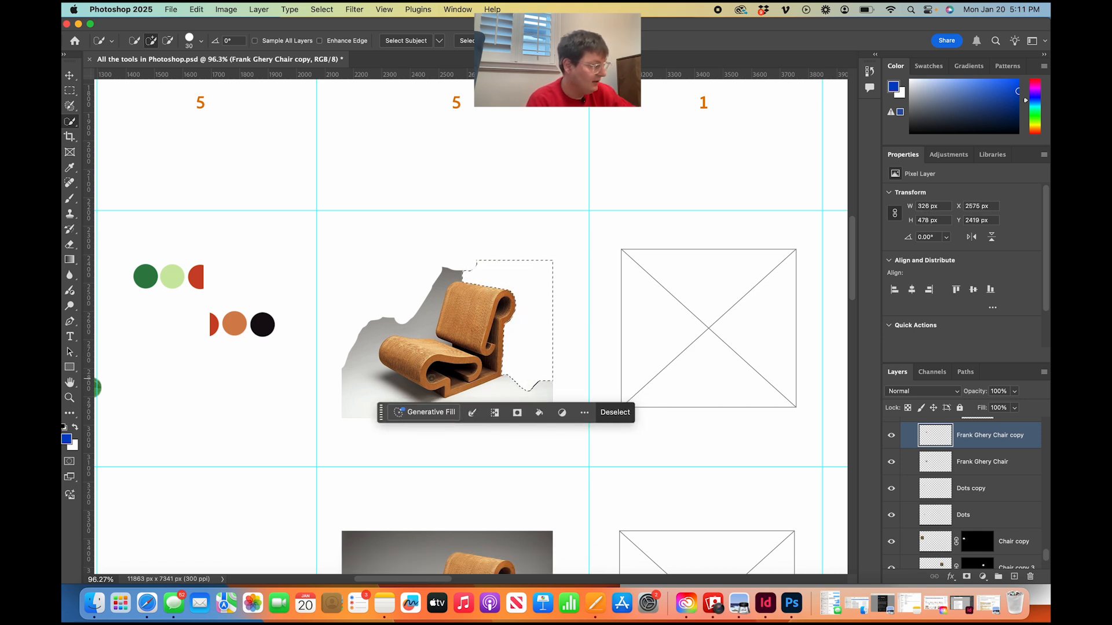
# Try to delete the background left of the chair with a quick selection, then undo the deletion and clear the selection.
pyautogui.moveTo(373, 385); pyautogui.dragTo(368, 361)
pyautogui.press('Delete')
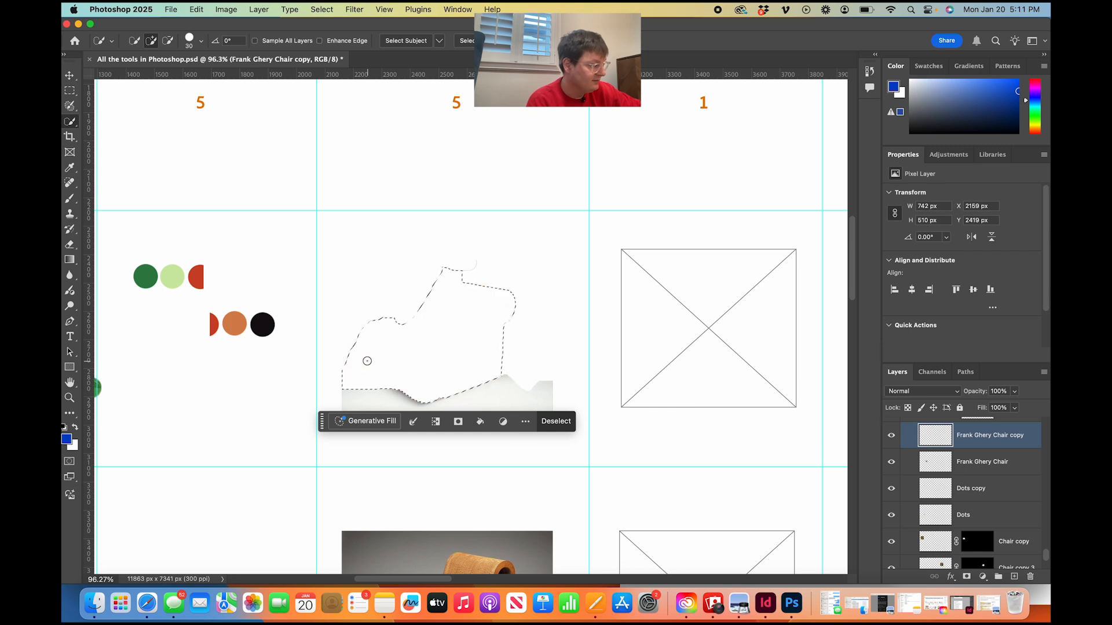
pyautogui.press('super+z')
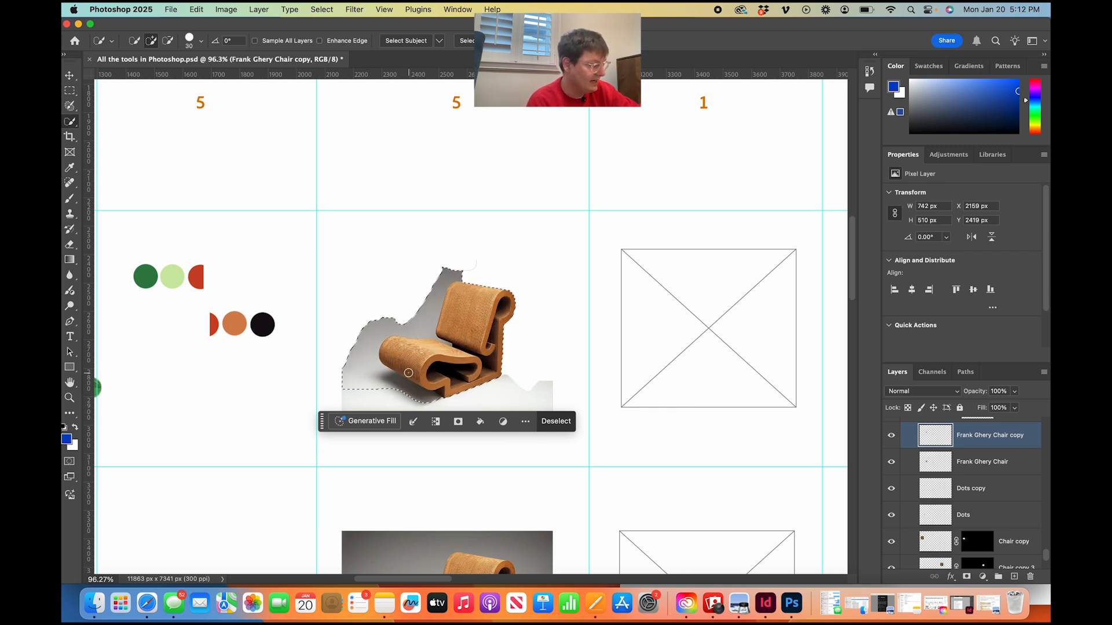
pyautogui.press('super+d')
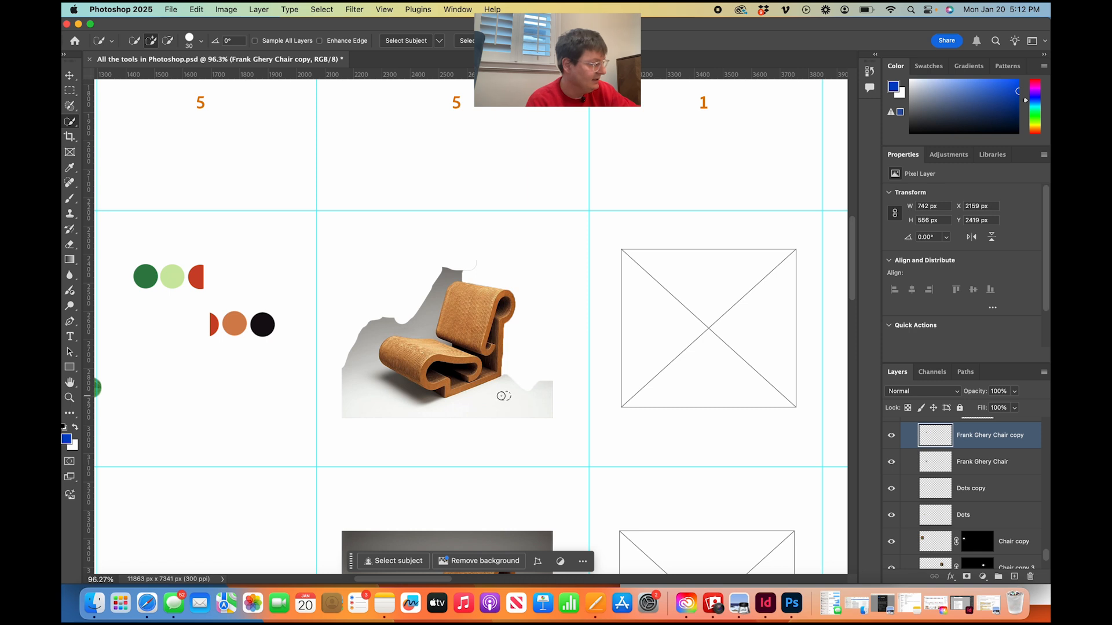
# Quick-select the remaining background at the lower right of the chair, about 262 by 176 px, and delete it.
pyautogui.moveTo(534, 407); pyautogui.dragTo(544, 405)
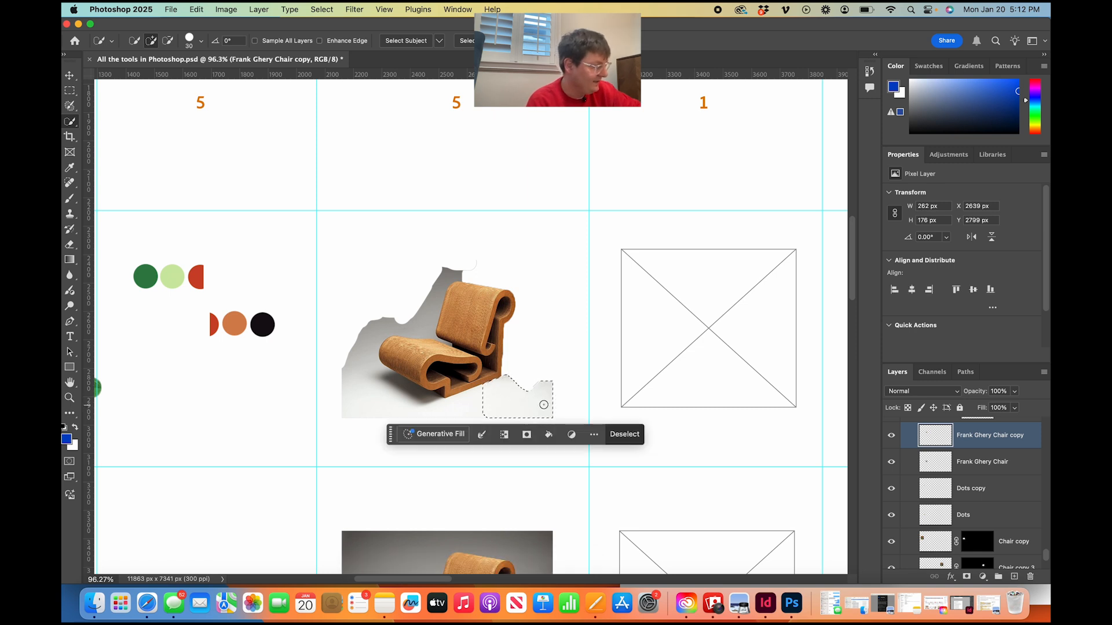
# Try to select the remaining background below and left of the chair with the Quick Selection tool, and clear the selection.
pyautogui.moveTo(460, 418); pyautogui.dragTo(435, 410)
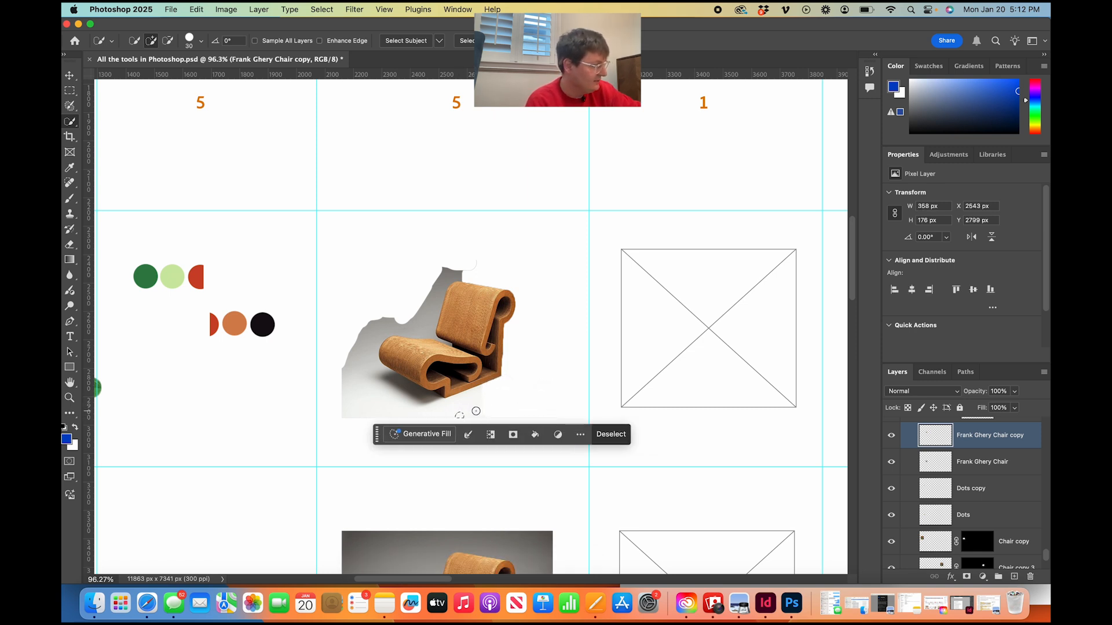
pyautogui.click(370, 397)
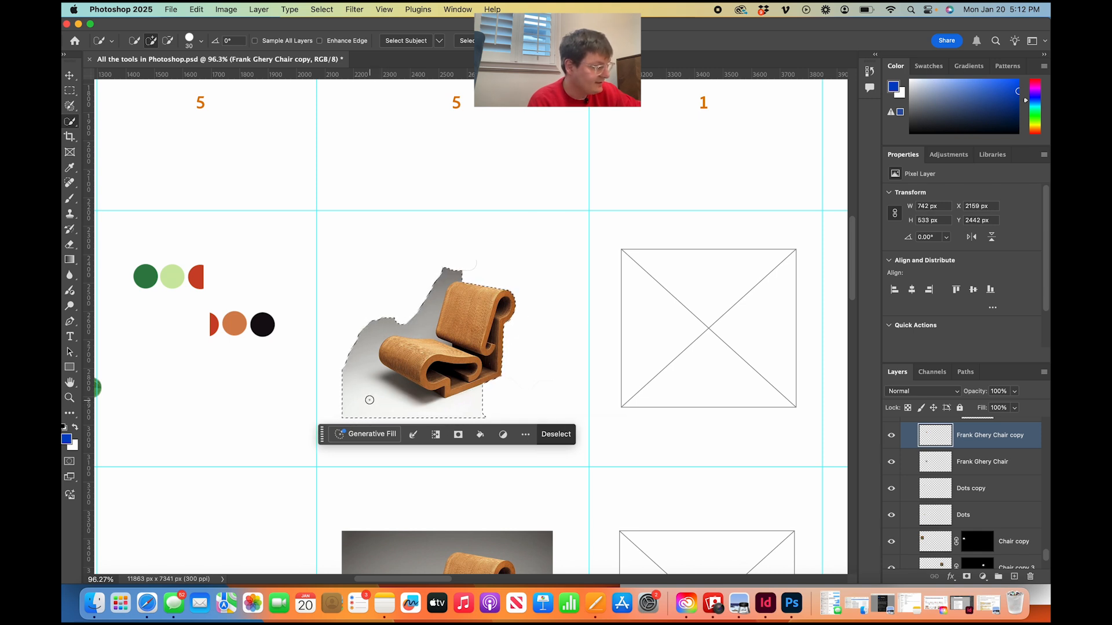
pyautogui.press('super+d')
pyautogui.moveTo(370, 398); pyautogui.dragTo(379, 406)
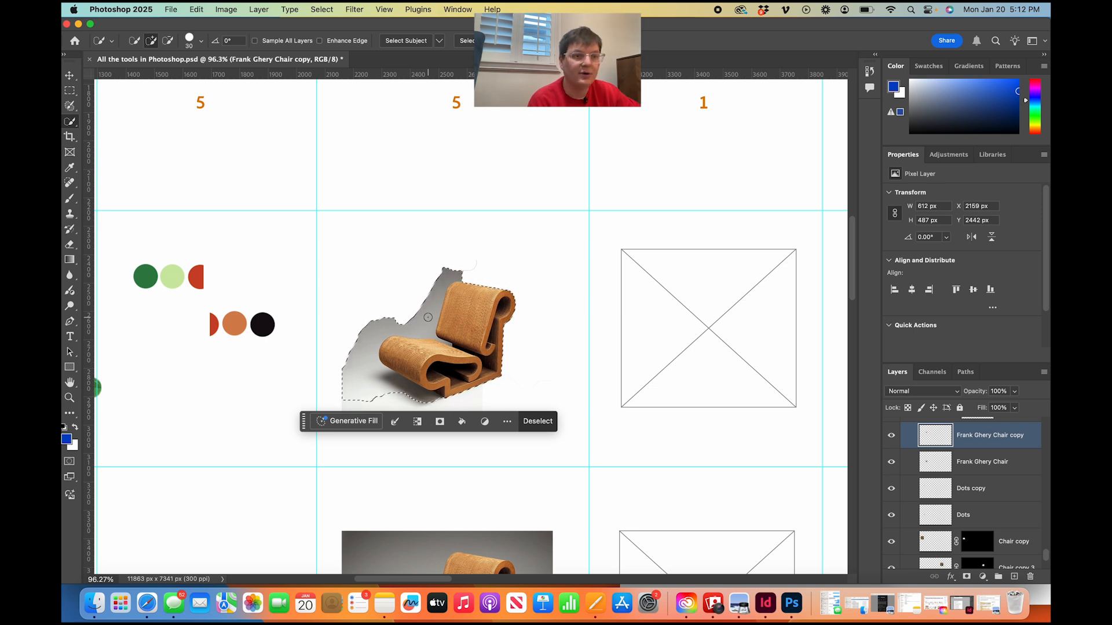
pyautogui.press('super+d')
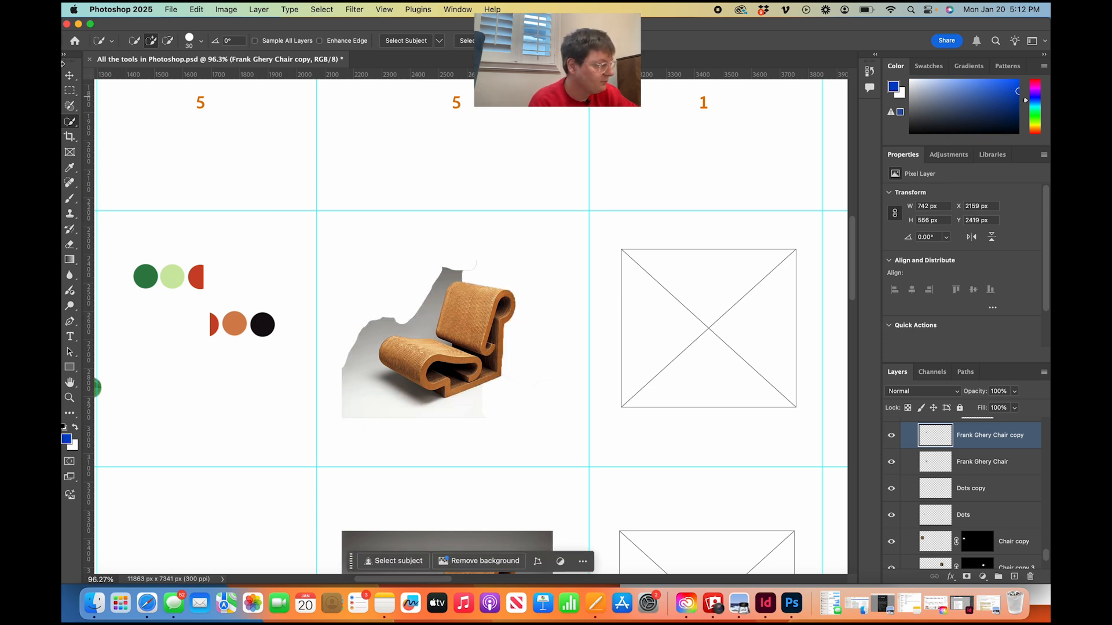
# Review the marquee tool variants and activate the Polygonal Lasso tool from the lasso group.
pyautogui.click(76, 94)
pyautogui.click(76, 93)
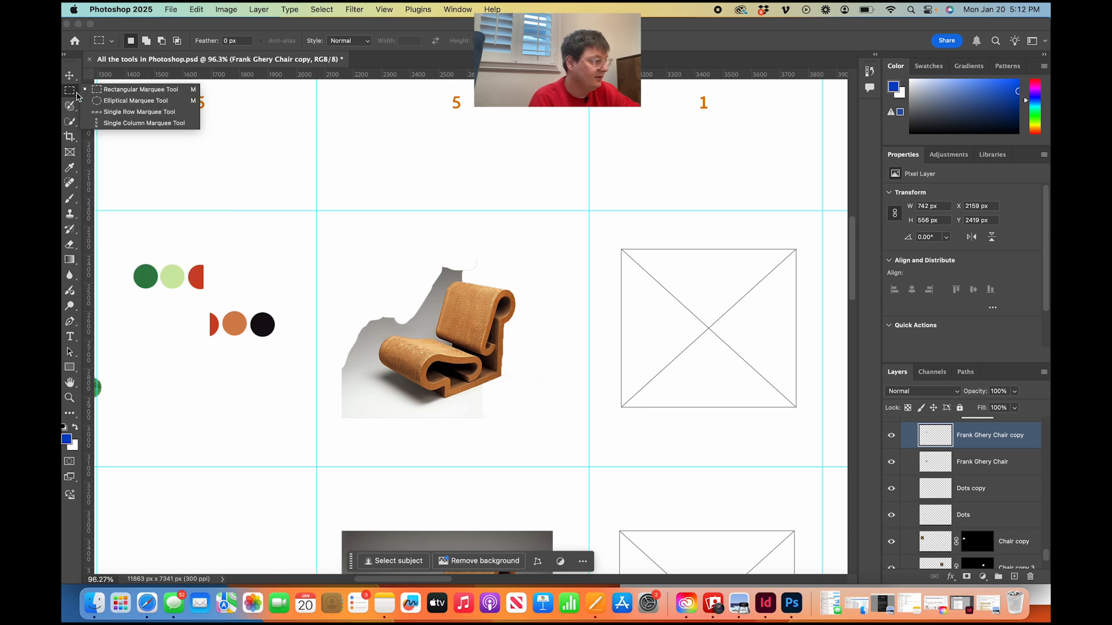
pyautogui.click(71, 109)
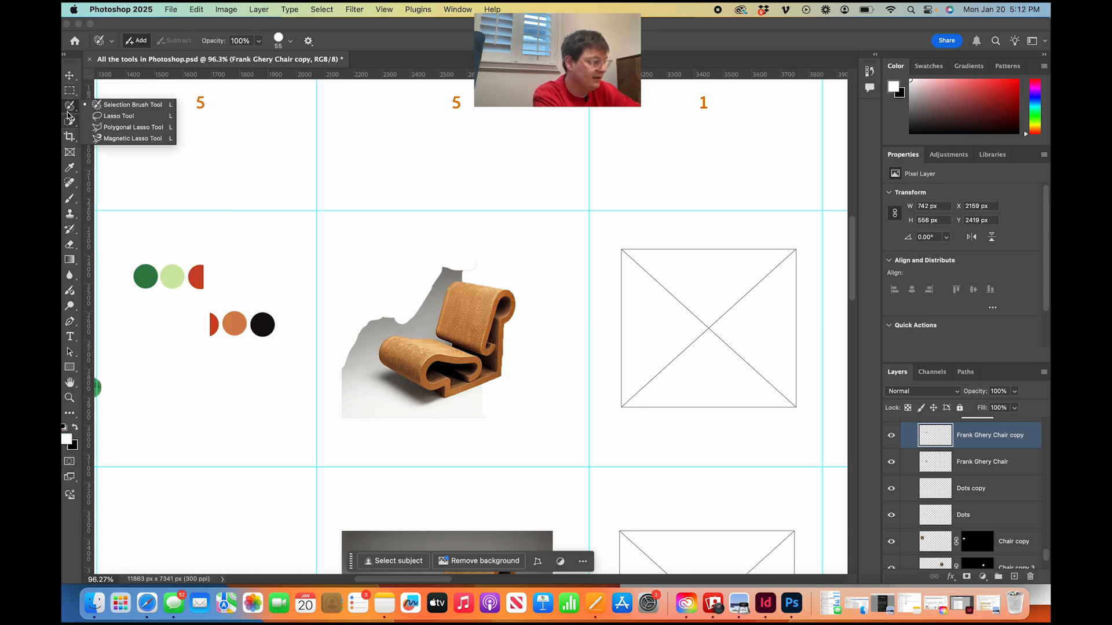
pyautogui.click(126, 131)
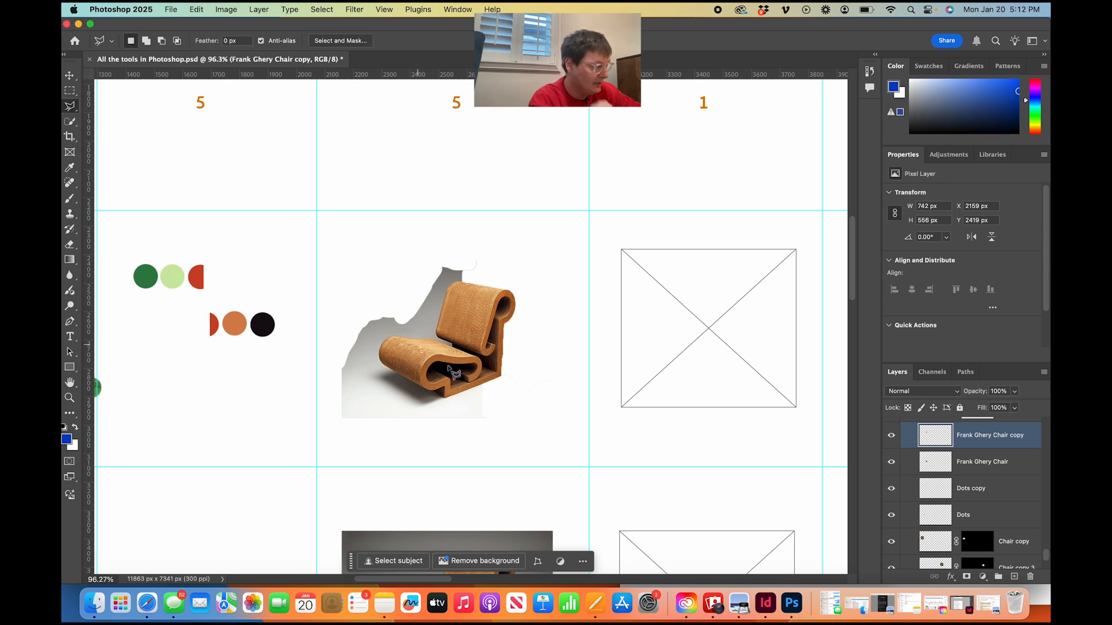
# Outline the background left of the chair with a polygonal selection of about 443 by 469 px, delete its contents and clear the selection.
pyautogui.click(392, 387)
pyautogui.click(380, 377)
pyautogui.click(376, 305)
pyautogui.click(358, 311)
pyautogui.click(316, 387)
pyautogui.click(377, 437)
pyautogui.click(441, 437)
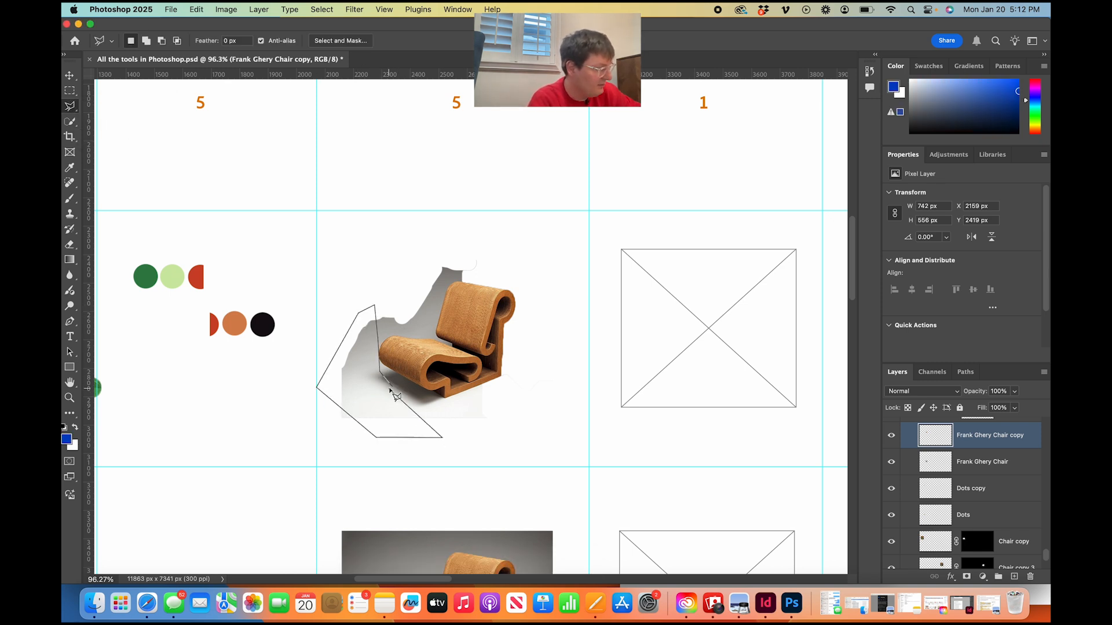
pyautogui.click(399, 393)
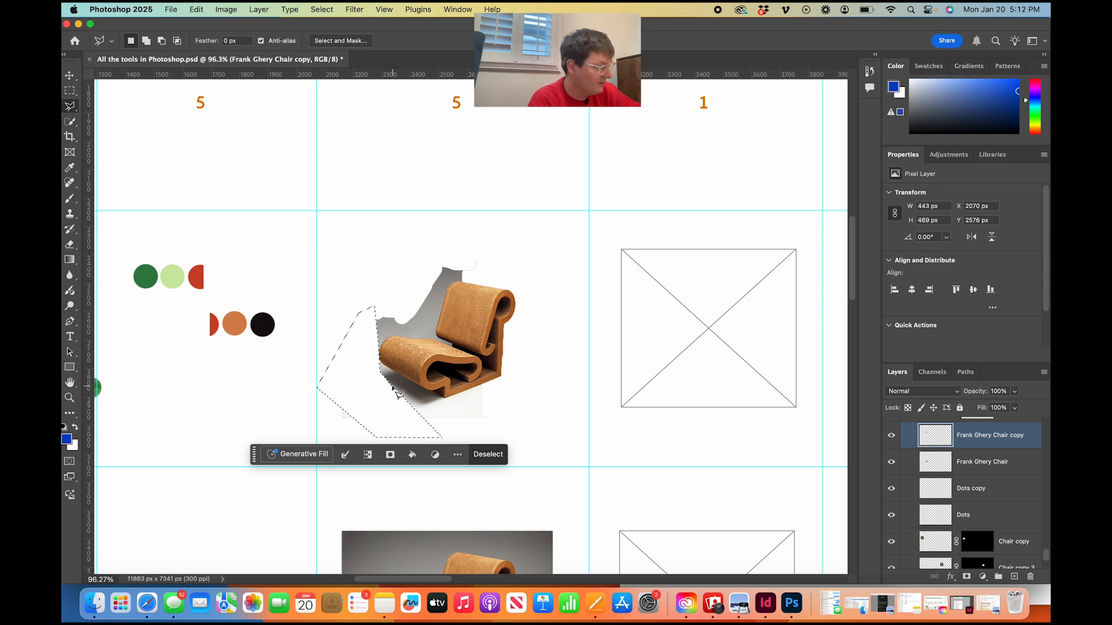
pyautogui.press('Delete')
pyautogui.press('super+d')
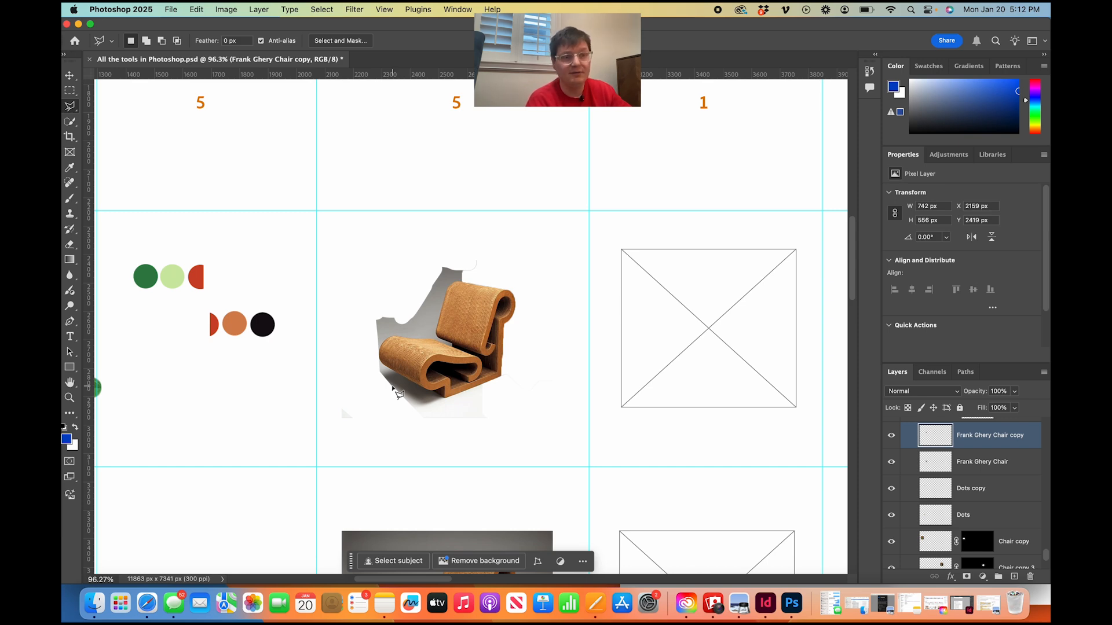
# Examine the tool chart's Frame, Eyedropper and Spot Healing Brush columns, from their headings down to the tool cards.
pyautogui.scroll(-4, 393, 388)
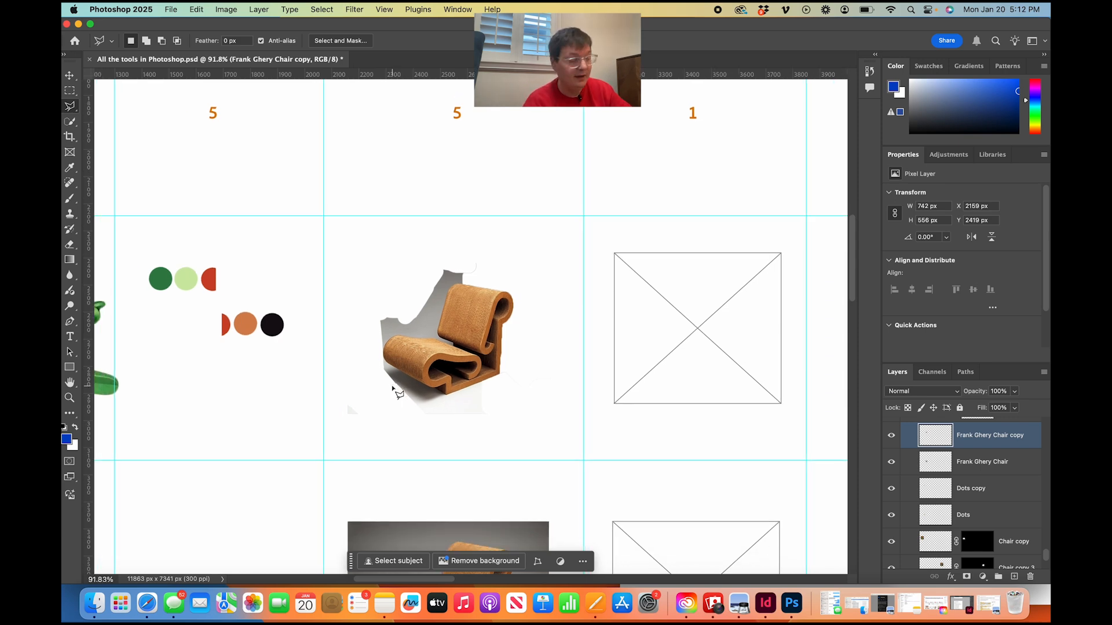
pyautogui.scroll(-4, 393, 388)
pyautogui.hscroll(2, 392, 388)
pyautogui.scroll(-3, 393, 389)
pyautogui.hscroll(4, 393, 389)
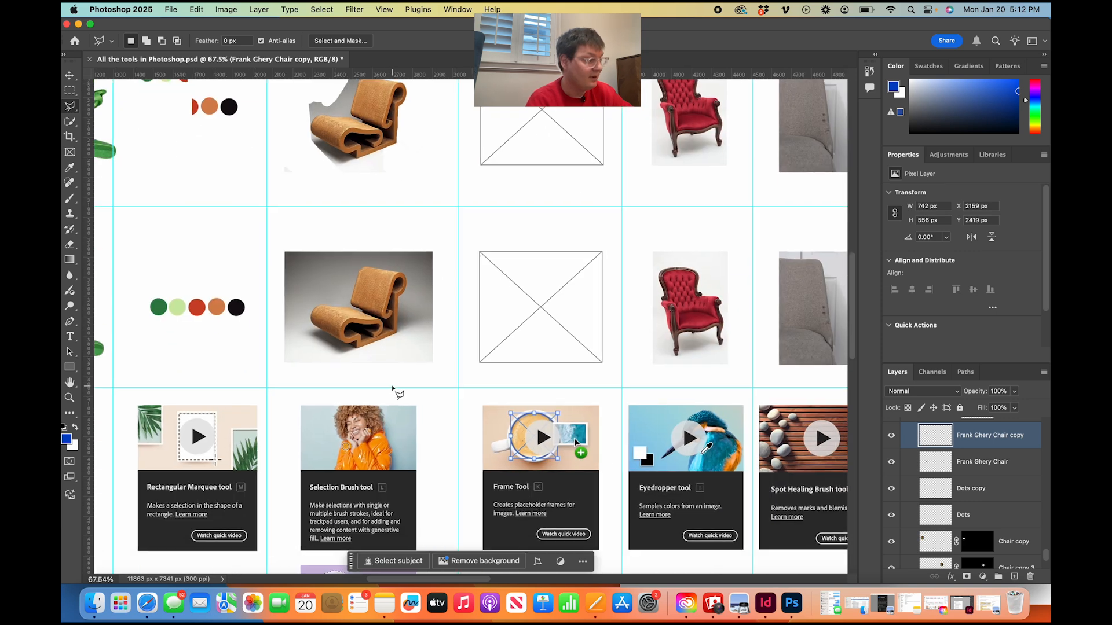
pyautogui.scroll(2, 394, 389)
pyautogui.scroll(1, 398, 394)
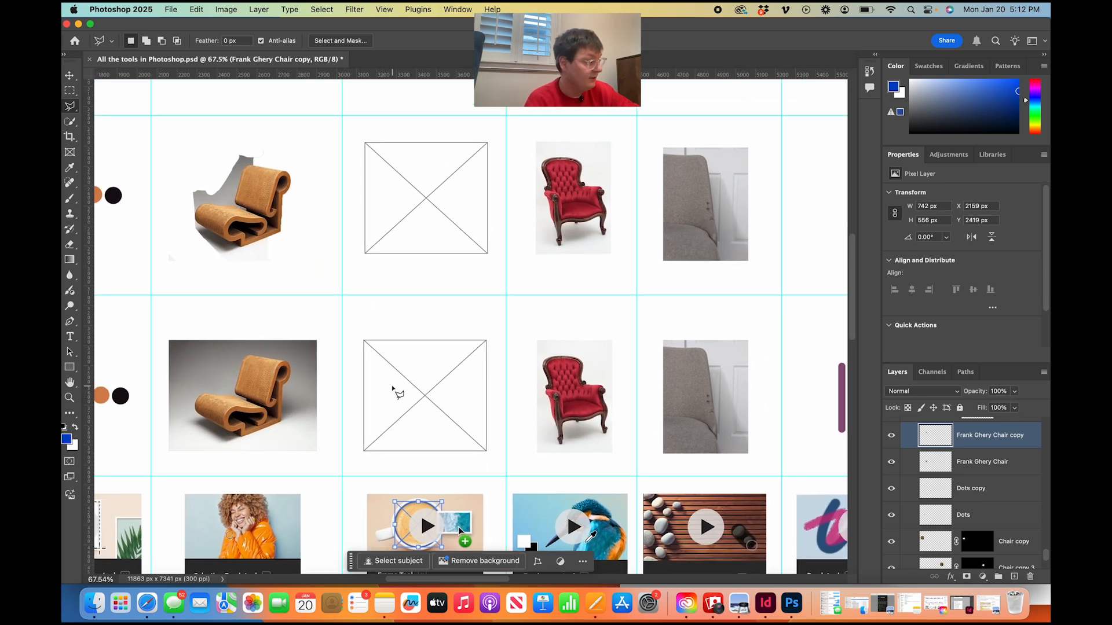
pyautogui.scroll(8, 398, 394)
pyautogui.hscroll(2, 398, 393)
pyautogui.hscroll(-2, 394, 389)
pyautogui.scroll(-1, 393, 389)
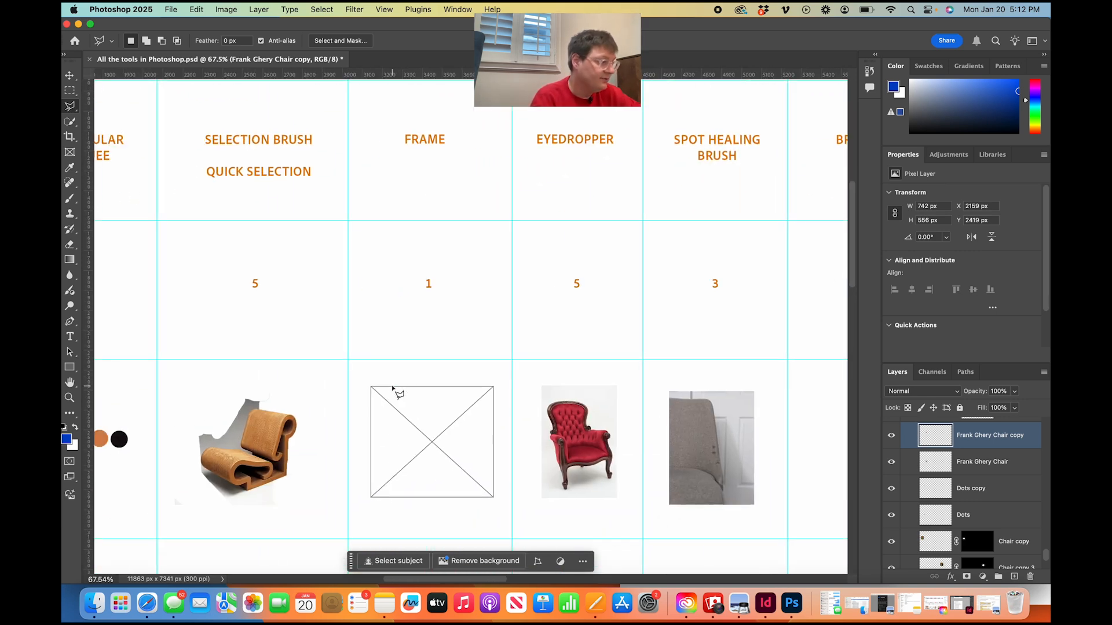
pyautogui.scroll(1, 394, 390)
pyautogui.hscroll(2, 393, 389)
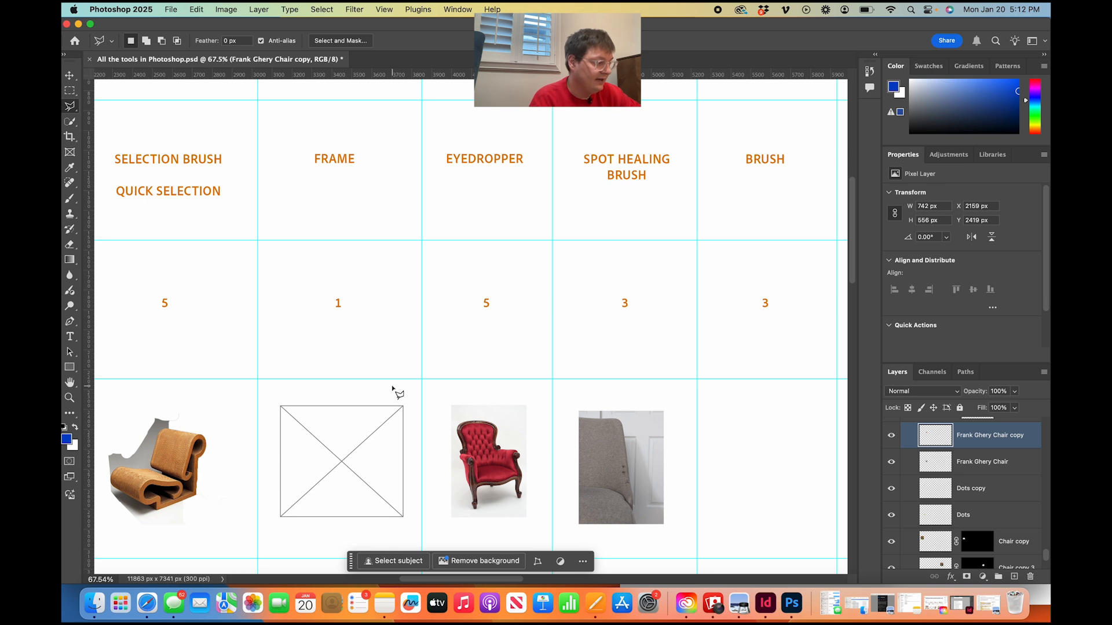
pyautogui.scroll(-3, 393, 389)
pyautogui.hscroll(-1, 394, 389)
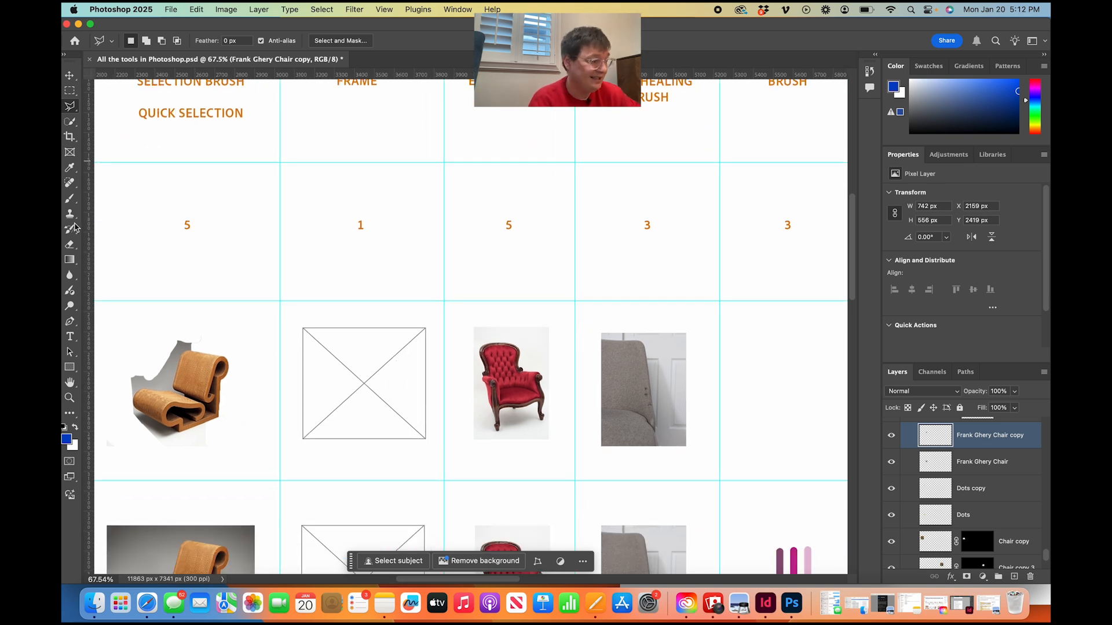
# Draw a frame of about 473 by 216 px over the upper edge of the placeholder in the Frame column and delete it.
pyautogui.click(69, 152)
pyautogui.click(331, 313)
pyautogui.moveTo(331, 314); pyautogui.dragTo(426, 355)
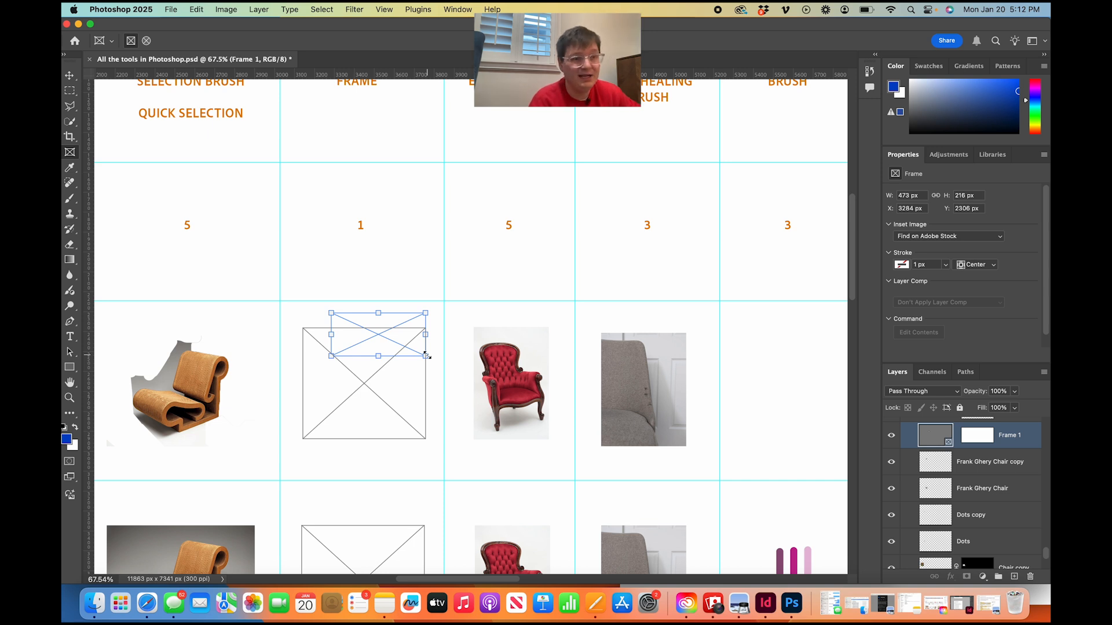
pyautogui.press('Delete')
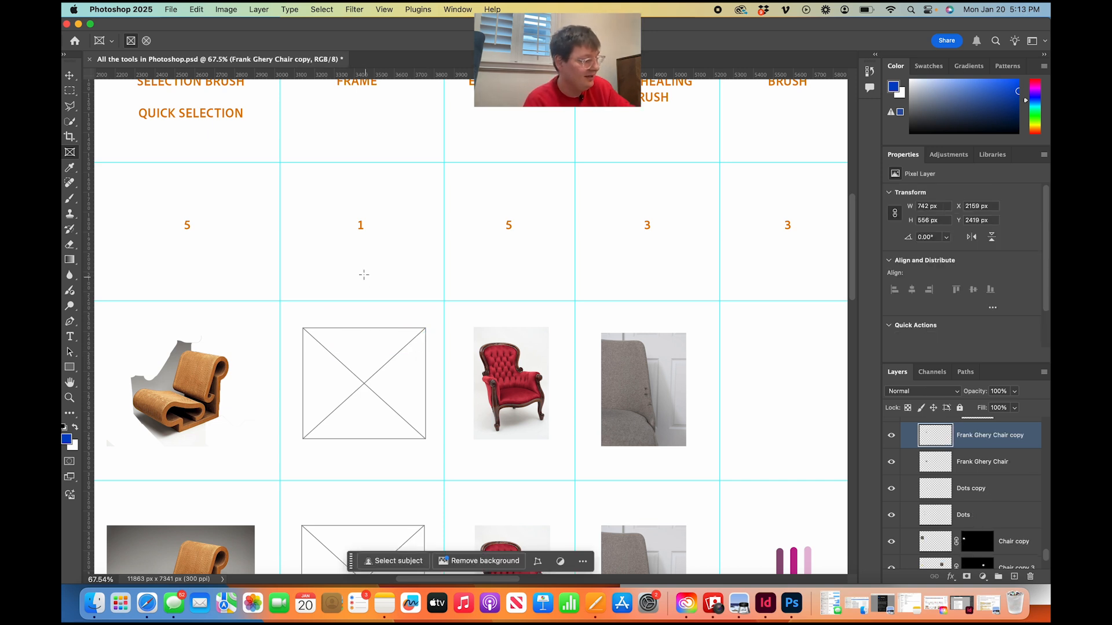
# Sample the red upholstery of the armchair in the Eyedropper column as the foreground color with the Eyedropper tool.
pyautogui.scroll(-3, 356, 270)
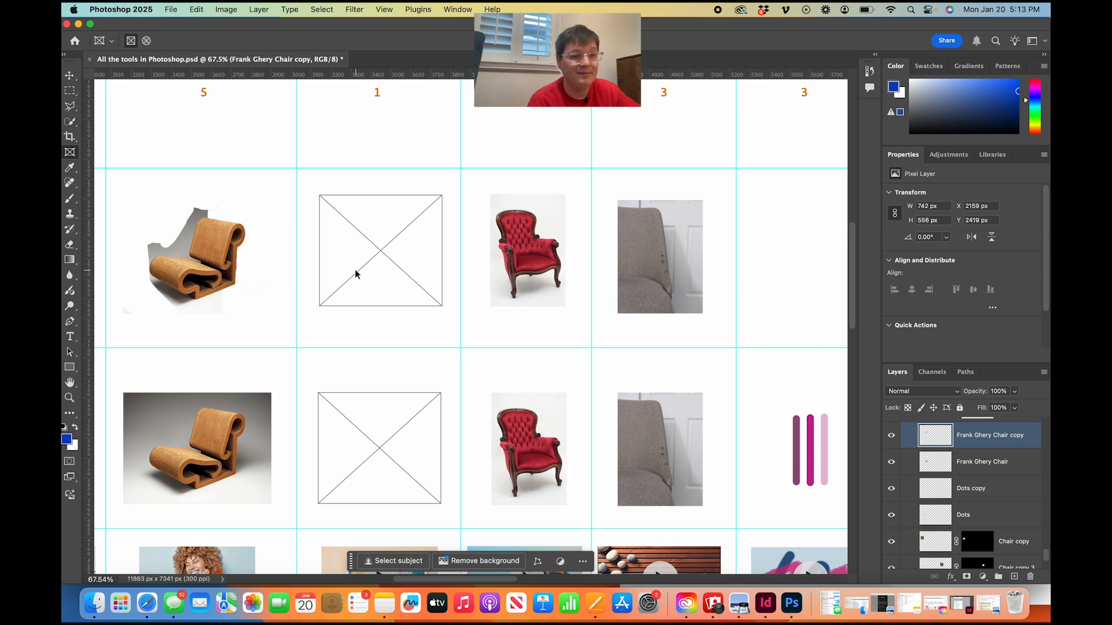
pyautogui.scroll(-3, 356, 272)
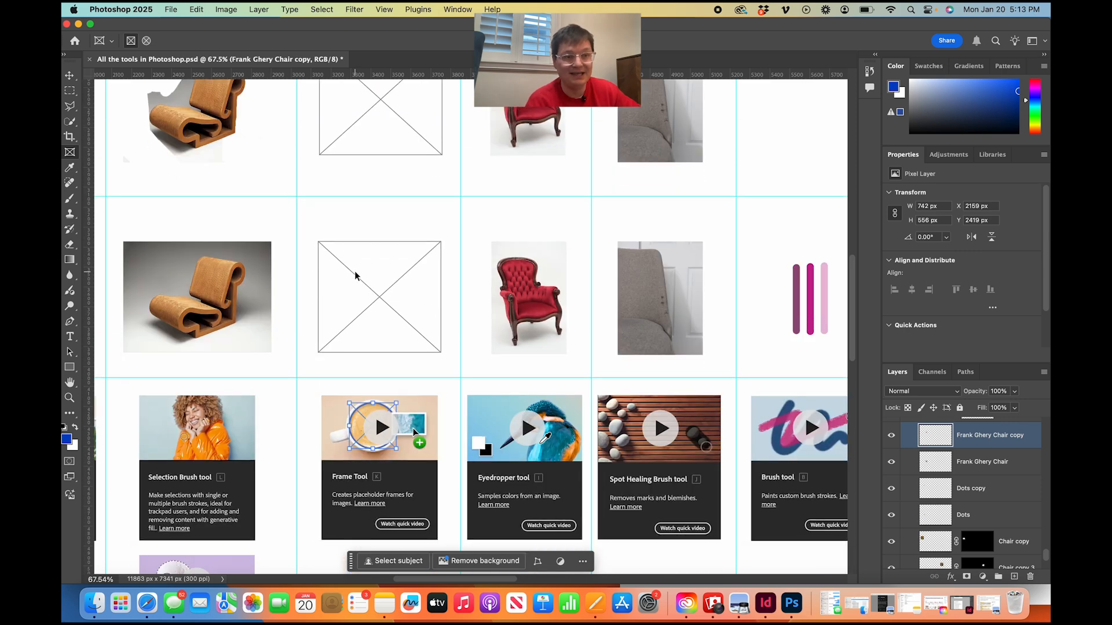
pyautogui.hscroll(3, 355, 276)
pyautogui.scroll(2, 355, 275)
pyautogui.hscroll(2, 355, 276)
pyautogui.scroll(5, 355, 277)
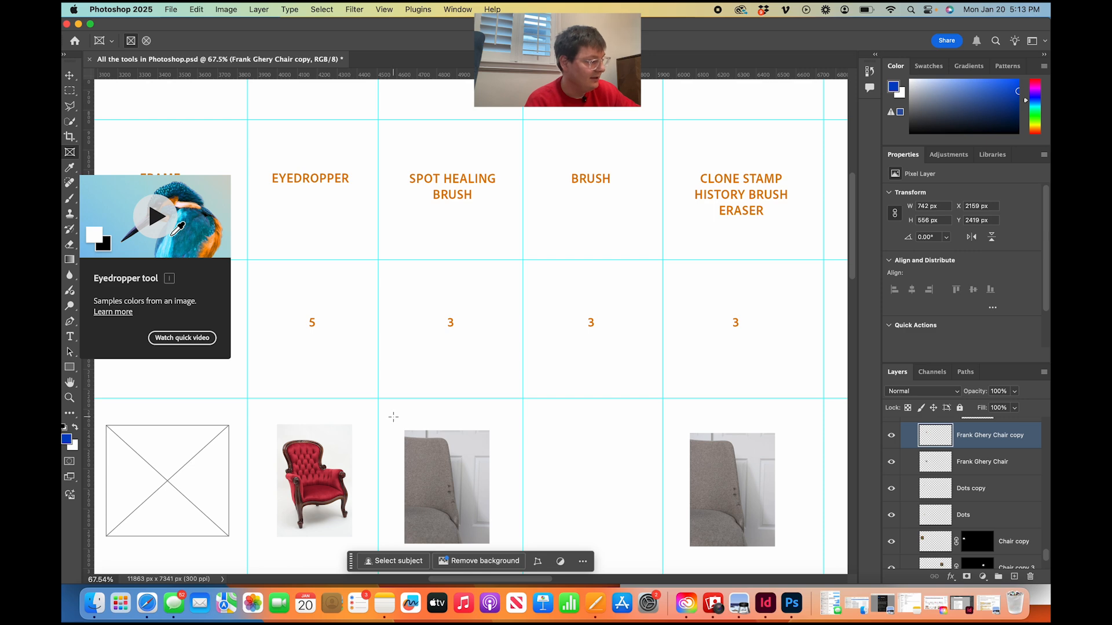
pyautogui.press('i')
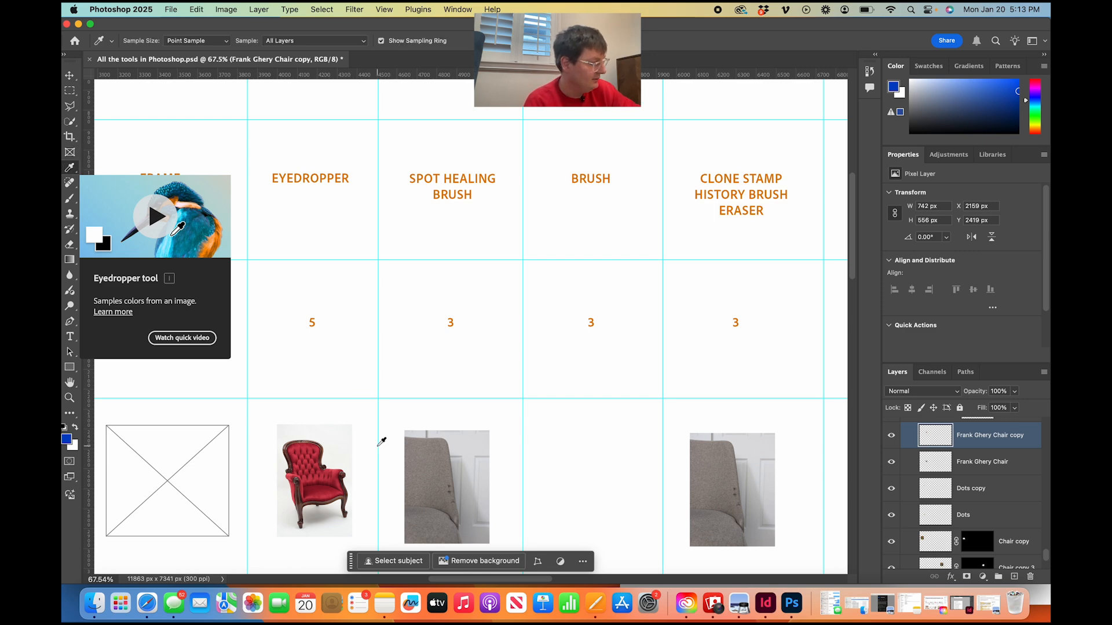
pyautogui.scroll(3, 308, 493)
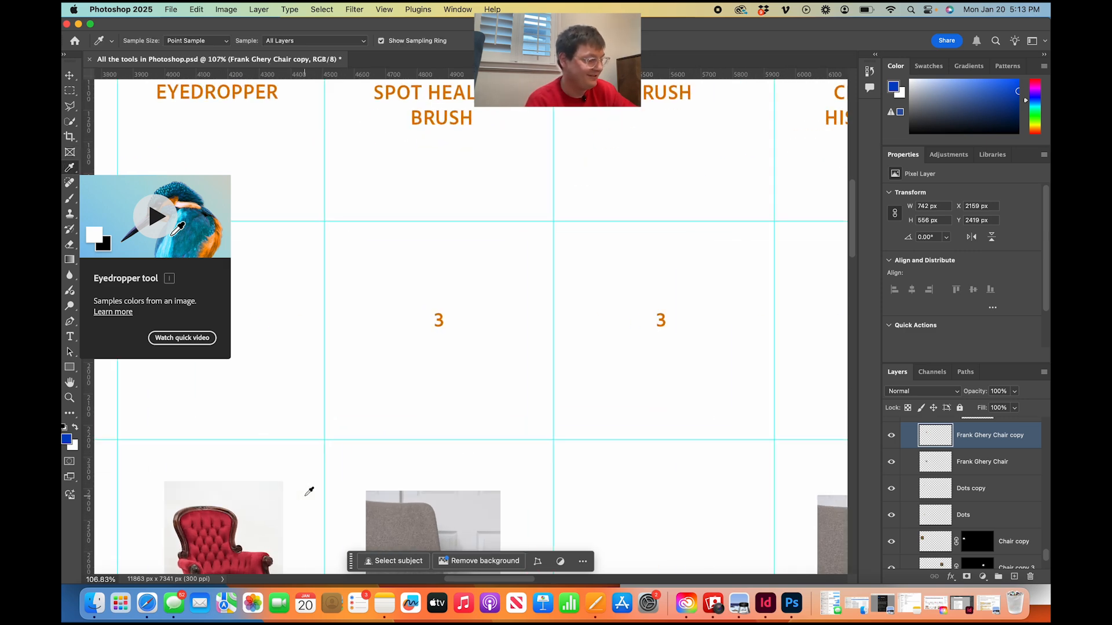
pyautogui.scroll(3, 309, 491)
pyautogui.click(247, 490)
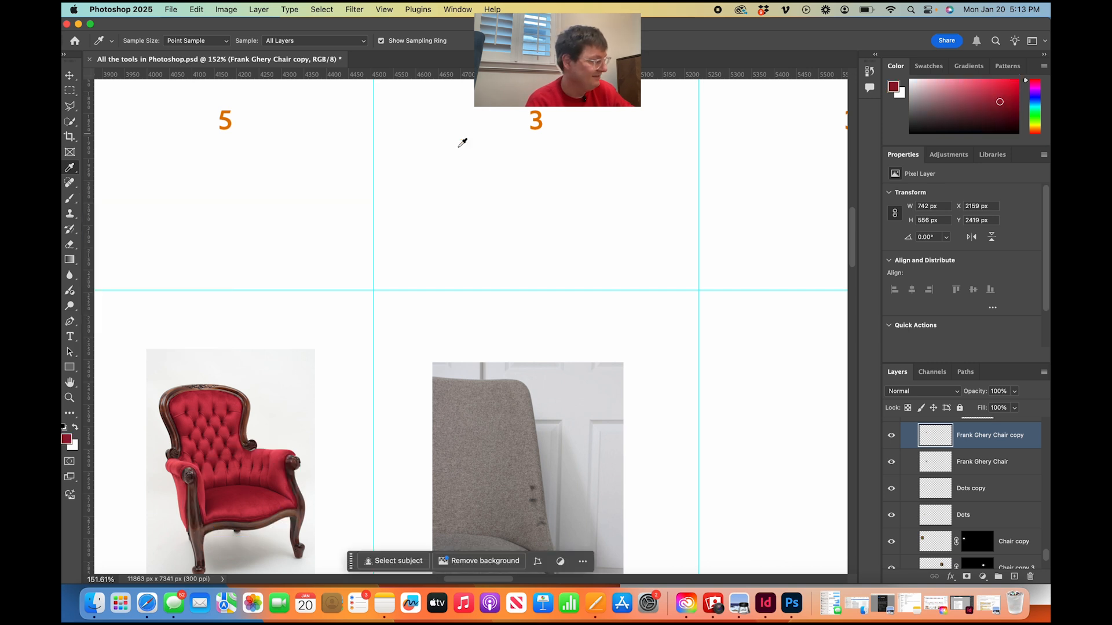
# Paint a freehand scribble in the sampled dark red directly below the upper red armchair with the Brush tool.
pyautogui.scroll(-3, 296, 239)
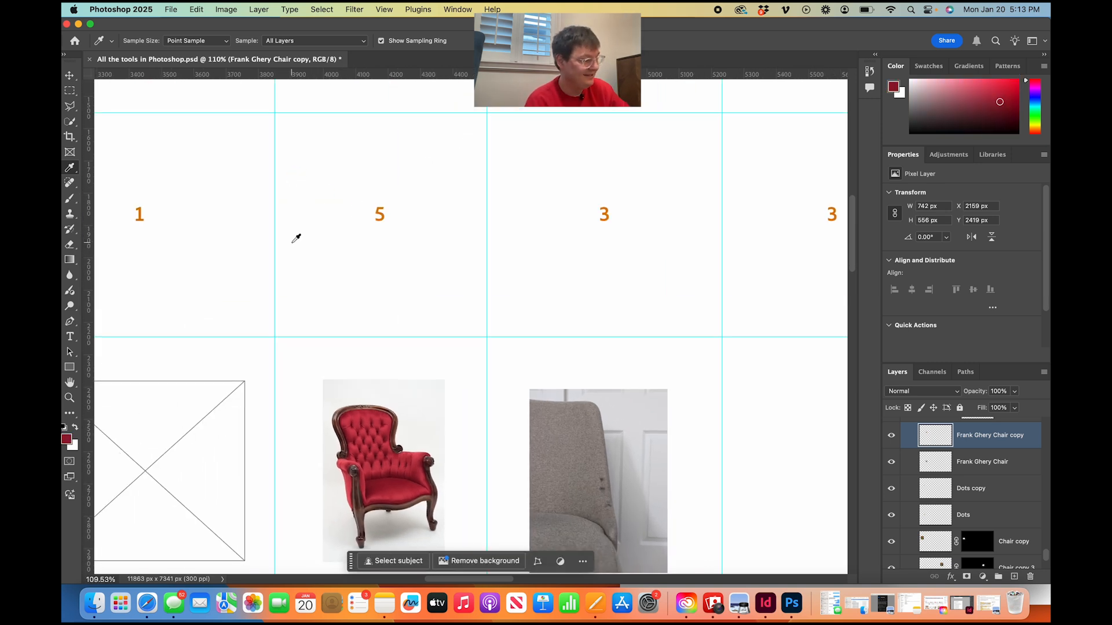
pyautogui.scroll(-2, 296, 238)
pyautogui.scroll(1, 296, 238)
pyautogui.press('b')
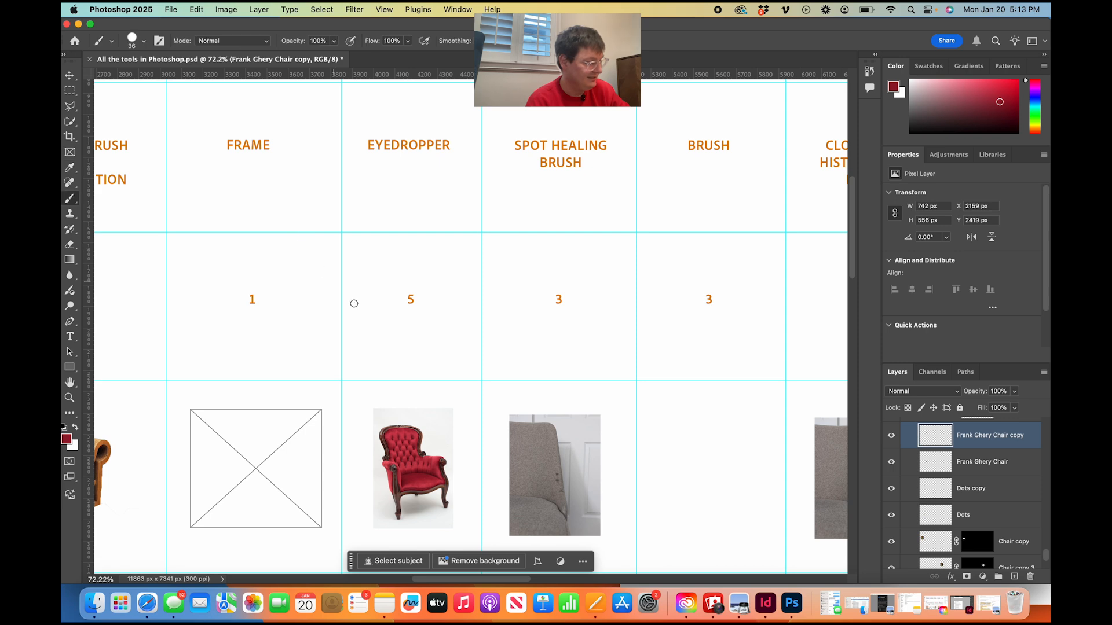
pyautogui.scroll(-3, 364, 328)
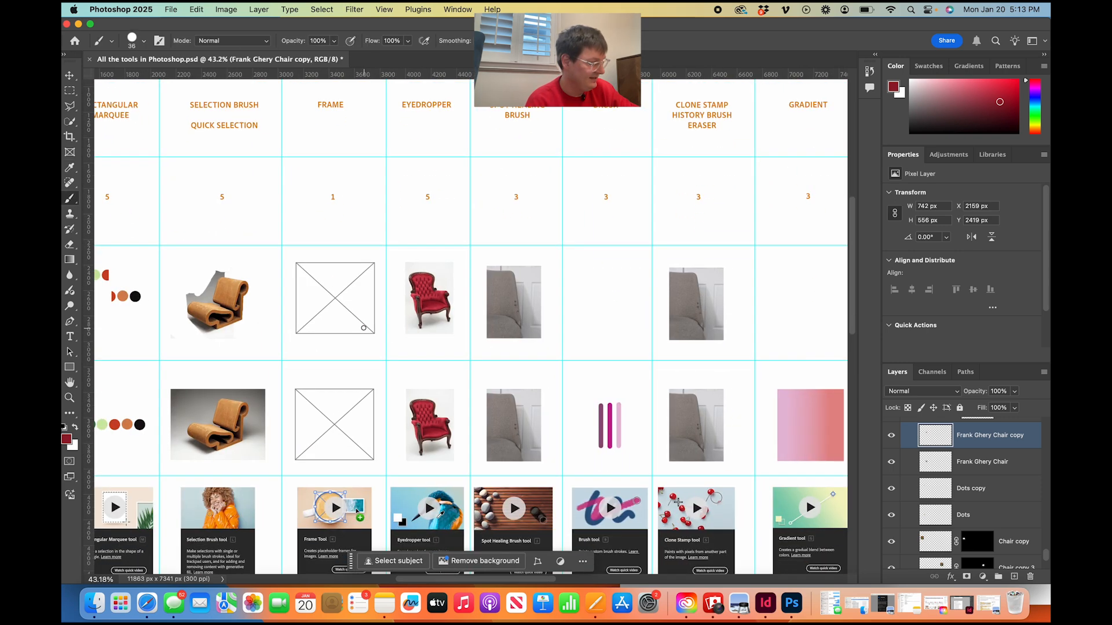
pyautogui.scroll(1, 462, 312)
pyautogui.moveTo(420, 347)
pyautogui.mouseDown()
pyautogui.moveTo(394, 353)
pyautogui.moveTo(450, 347)
pyautogui.moveTo(419, 321)
pyautogui.moveTo(415, 334)
pyautogui.moveTo(389, 338)
pyautogui.moveTo(418, 343)
pyautogui.mouseUp()
# Examine the chart's Spot Healing Brush column and the neighbouring Brush and Clone Stamp columns with their ratings and sample images.
pyautogui.scroll(-5, 419, 342)
pyautogui.scroll(4, 418, 342)
pyautogui.hscroll(2, 418, 342)
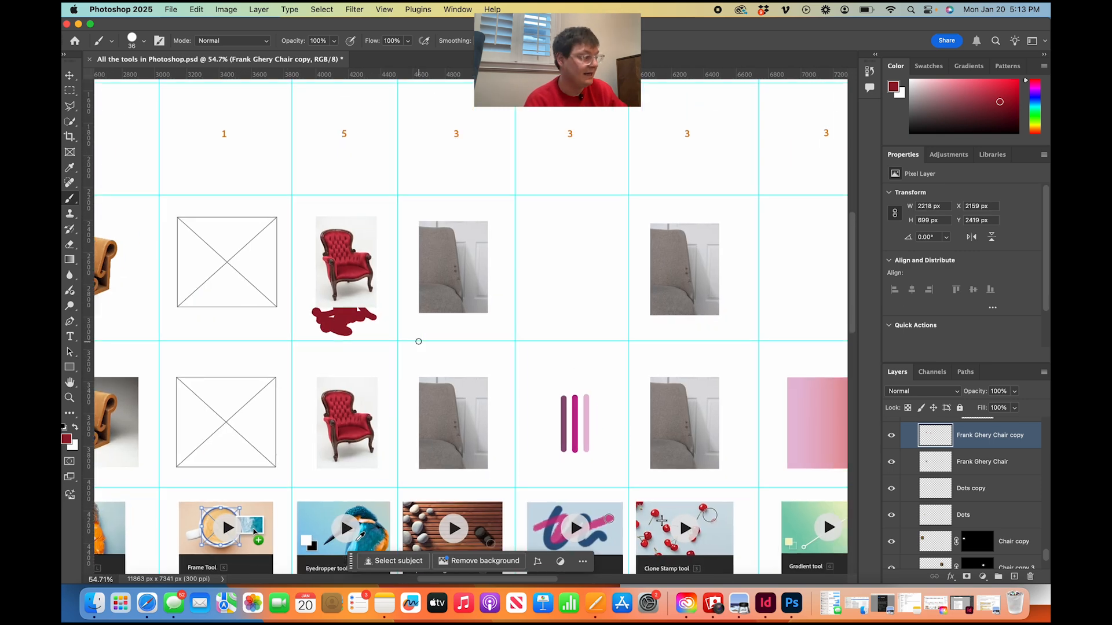
pyautogui.scroll(8, 418, 341)
pyautogui.hscroll(4, 418, 342)
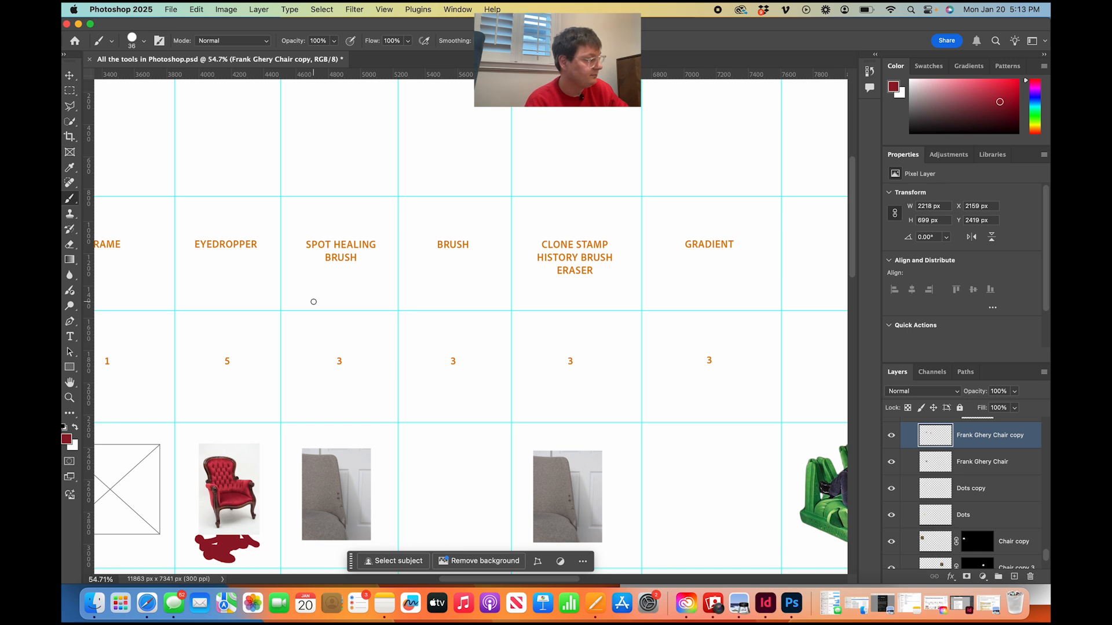
pyautogui.scroll(3, 314, 302)
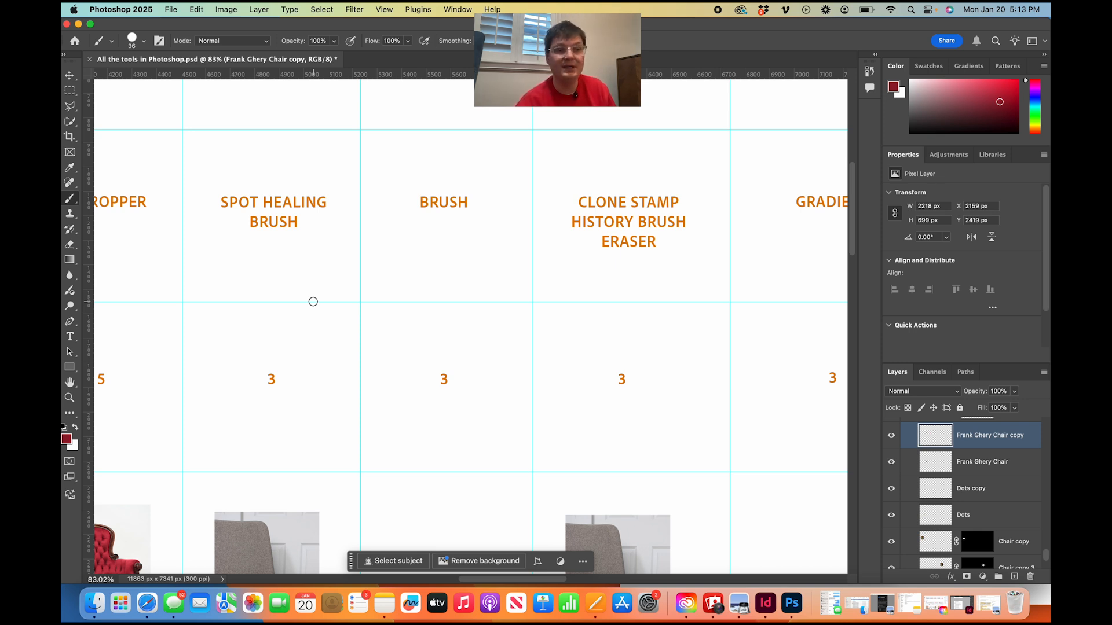
pyautogui.hscroll(-5, 313, 301)
pyautogui.scroll(2, 313, 302)
pyautogui.hscroll(5, 313, 301)
pyautogui.scroll(-2, 314, 301)
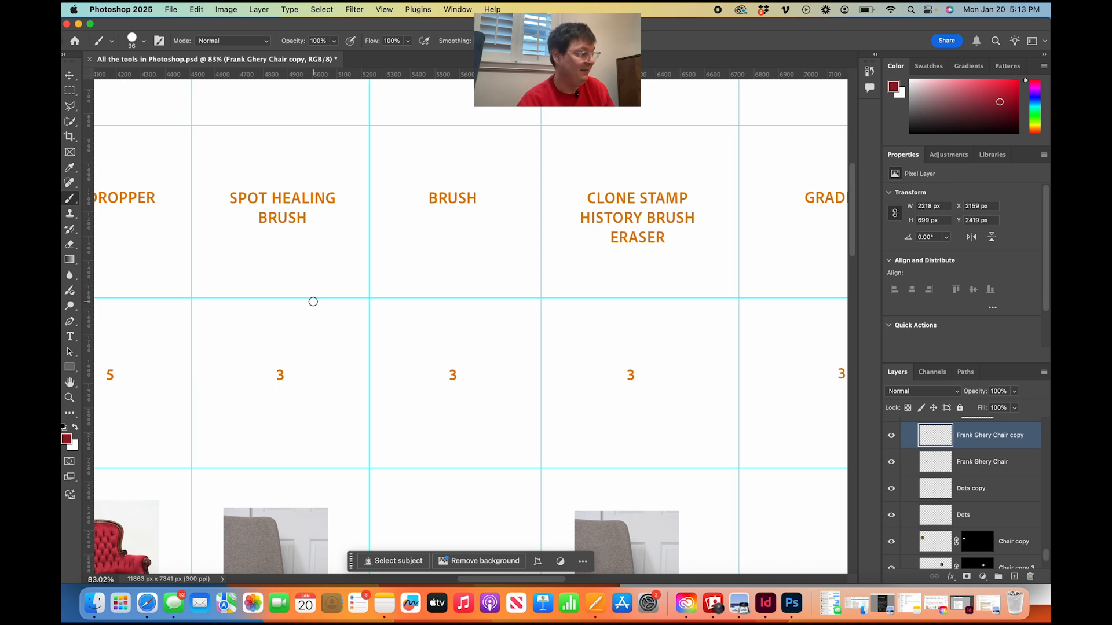
pyautogui.scroll(-1, 312, 301)
pyautogui.hscroll(2, 313, 301)
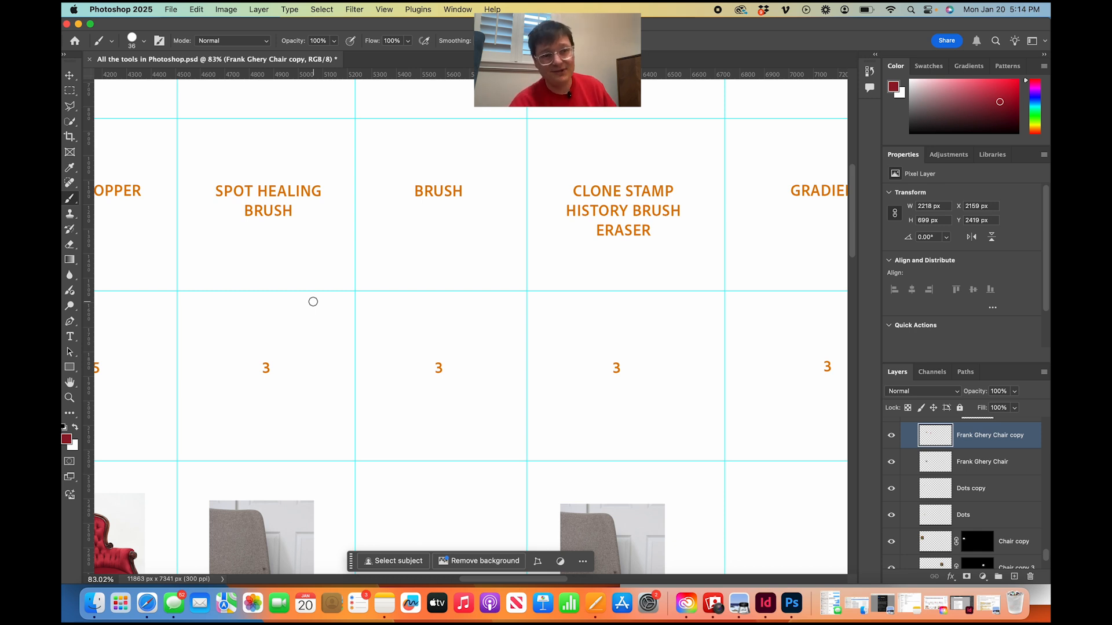
pyautogui.hscroll(-3, 313, 302)
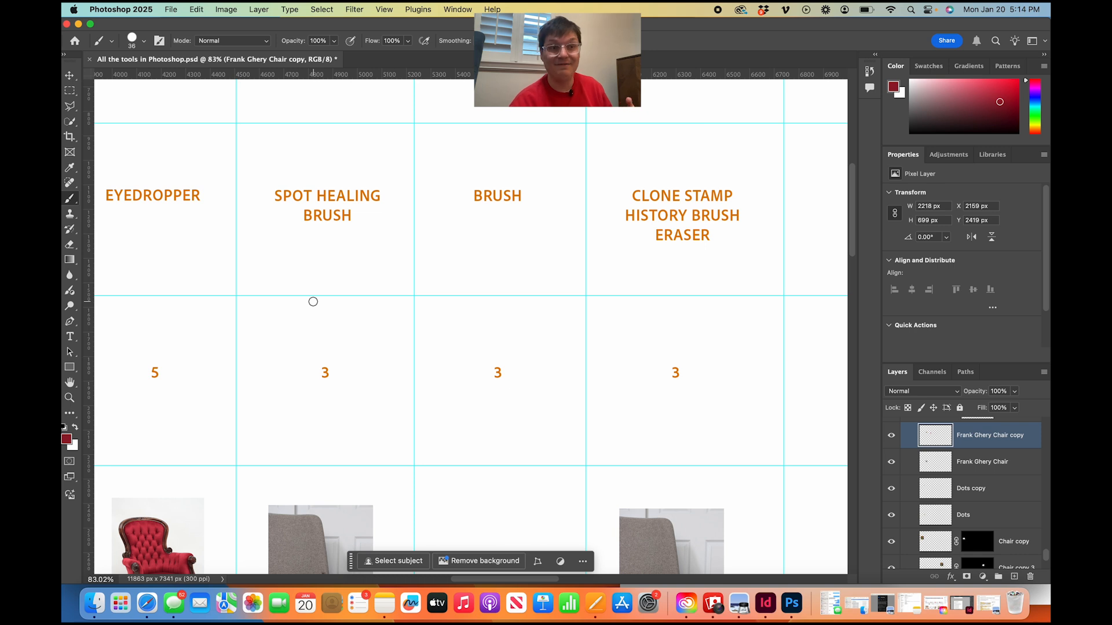
pyautogui.hscroll(2, 313, 302)
pyautogui.scroll(-4, 313, 302)
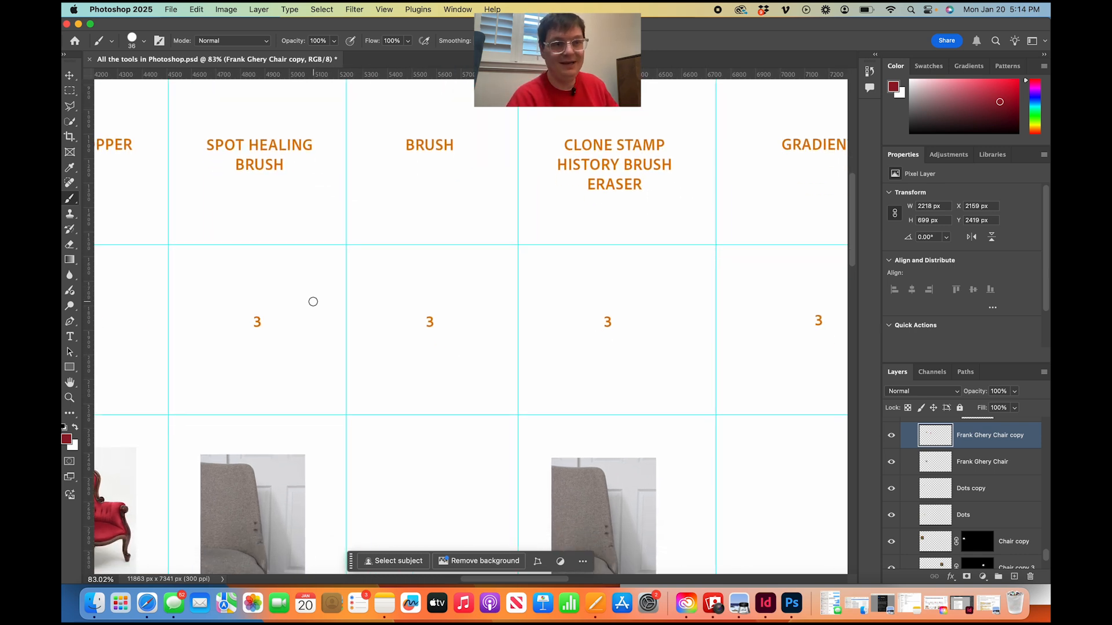
pyautogui.scroll(-4, 313, 301)
pyautogui.hscroll(-3, 313, 302)
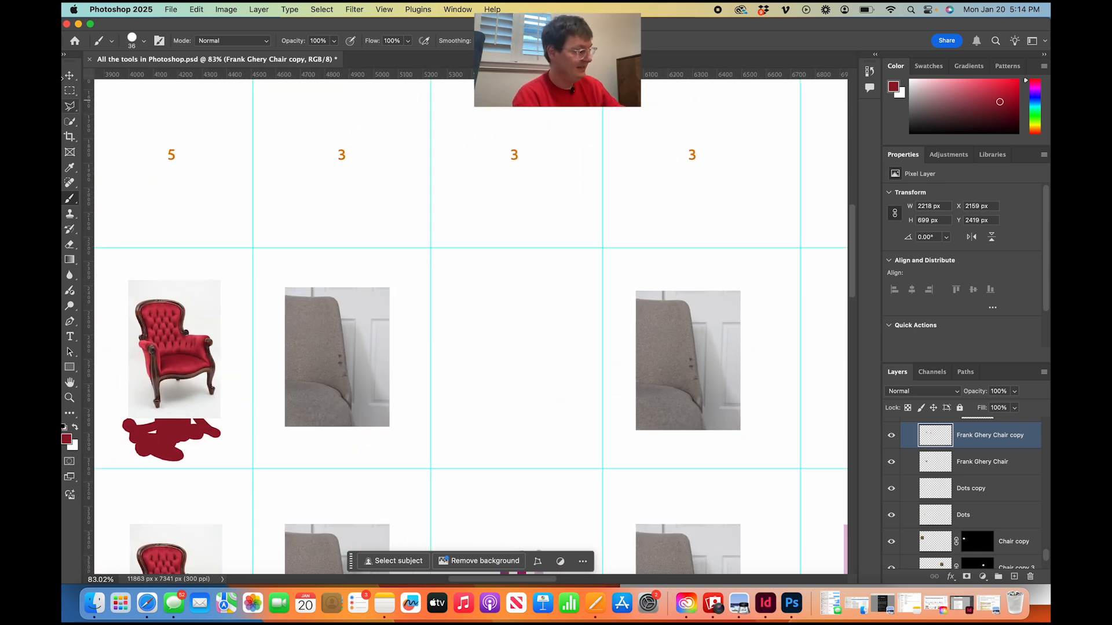
# Activate the Move tool and select the upper stained chair image in the Spot Healing Brush column.
pyautogui.click(69, 78)
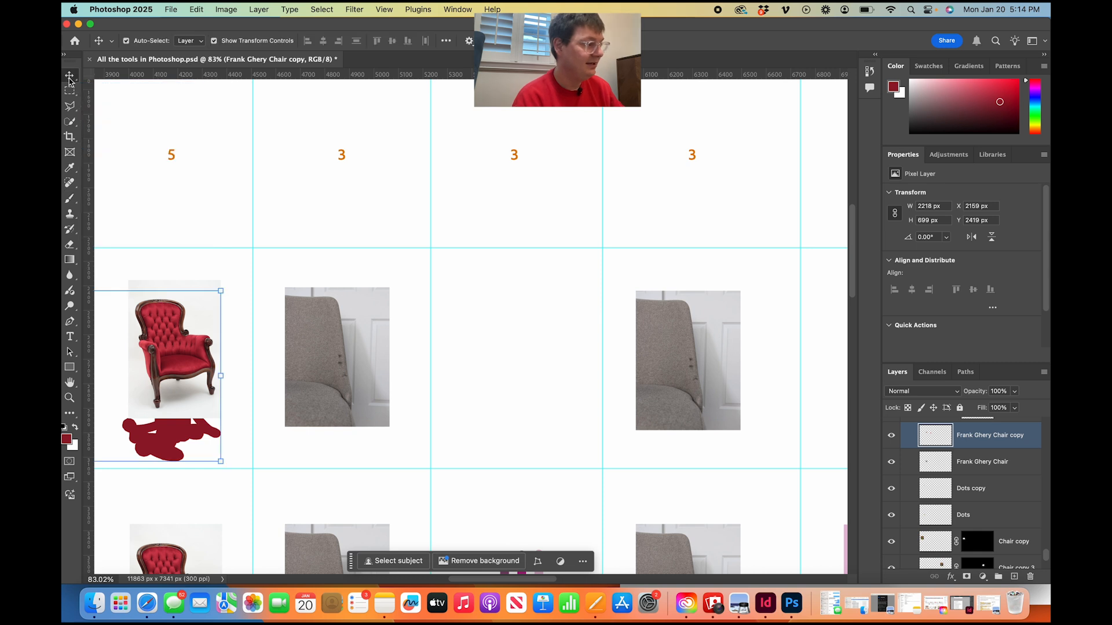
pyautogui.click(361, 400)
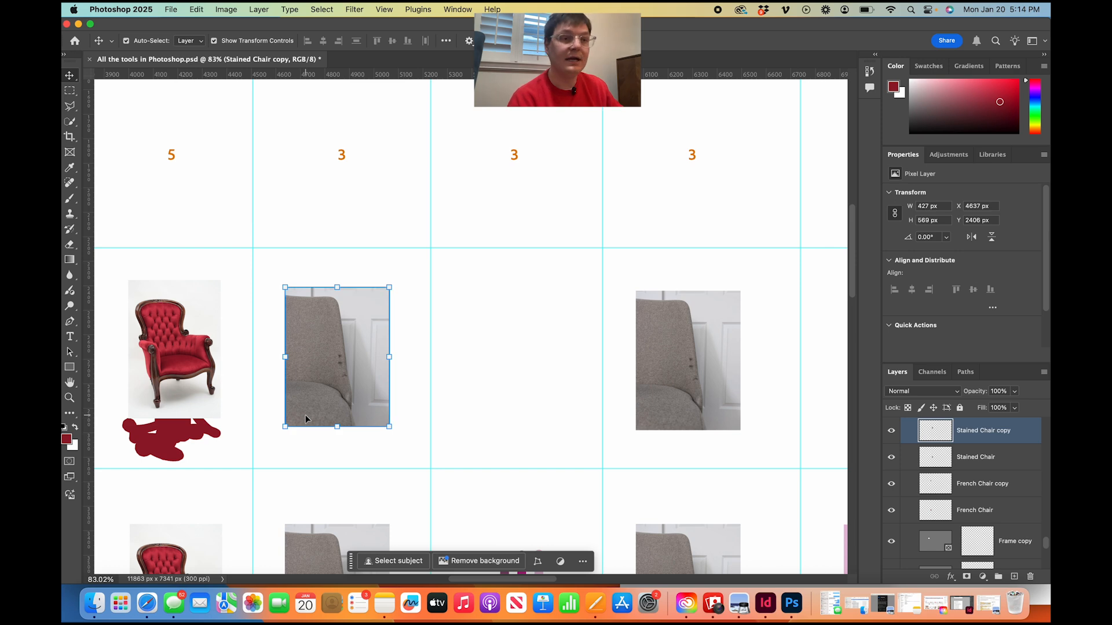
pyautogui.press('super+equal')
pyautogui.scroll(6, 305, 415)
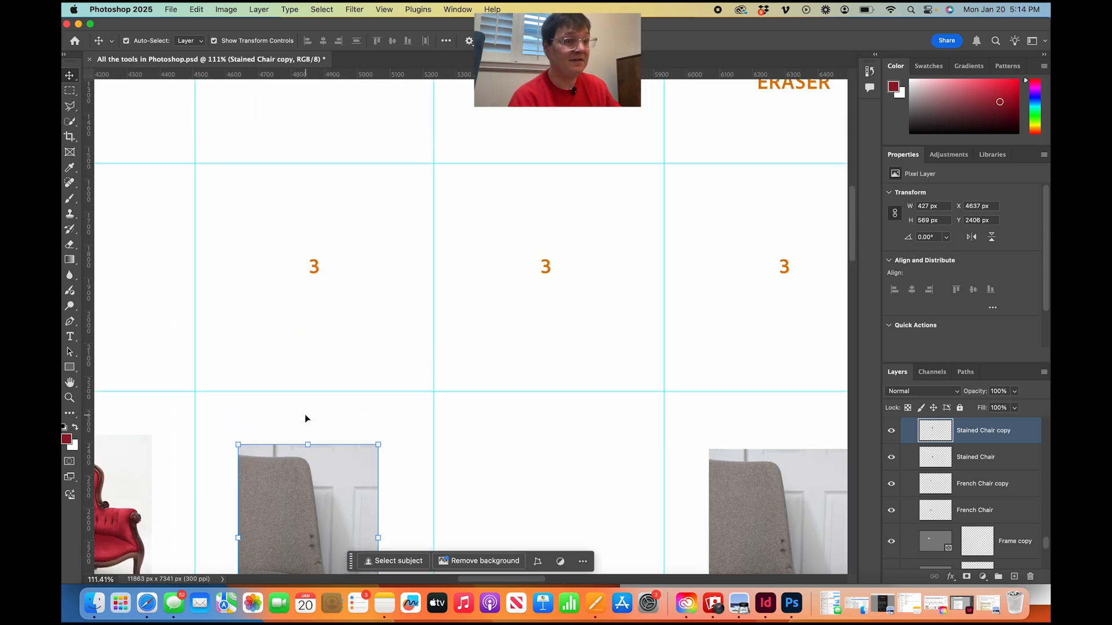
pyautogui.scroll(-6, 305, 414)
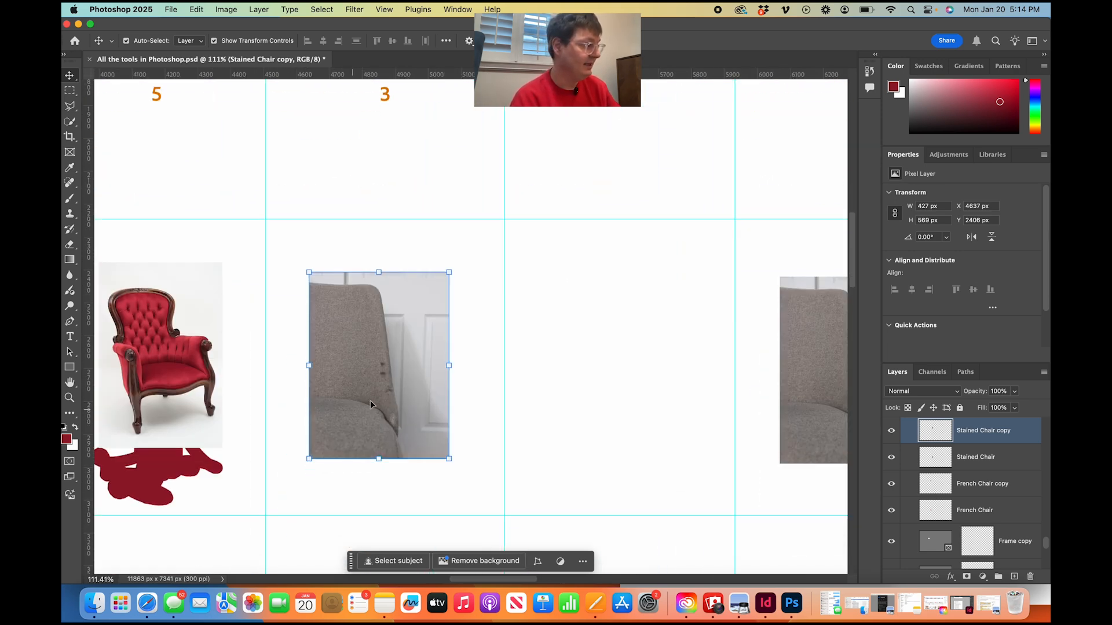
# Remove the dark stains along the edge of the grey chair's backrest with the content-aware Spot Healing Brush.
pyautogui.press('super+equal')
pyautogui.press('super+equal')
pyautogui.press('super+equal')
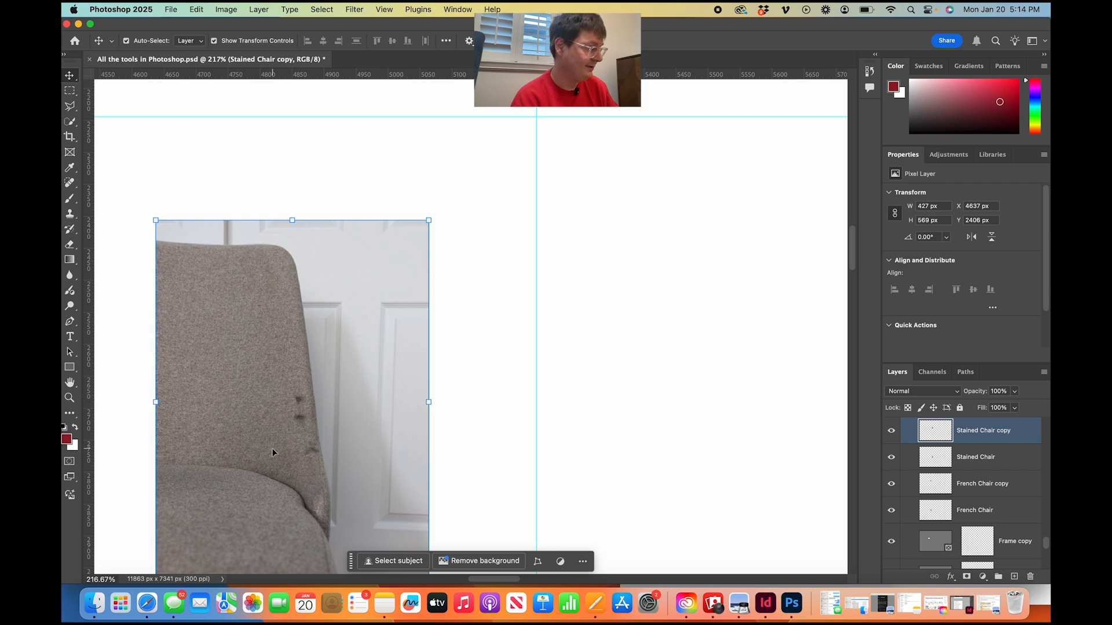
pyautogui.scroll(-2, 272, 452)
pyautogui.hscroll(-2, 272, 452)
pyautogui.press('super+equal')
pyautogui.scroll(-3, 191, 504)
pyautogui.hscroll(-3, 192, 504)
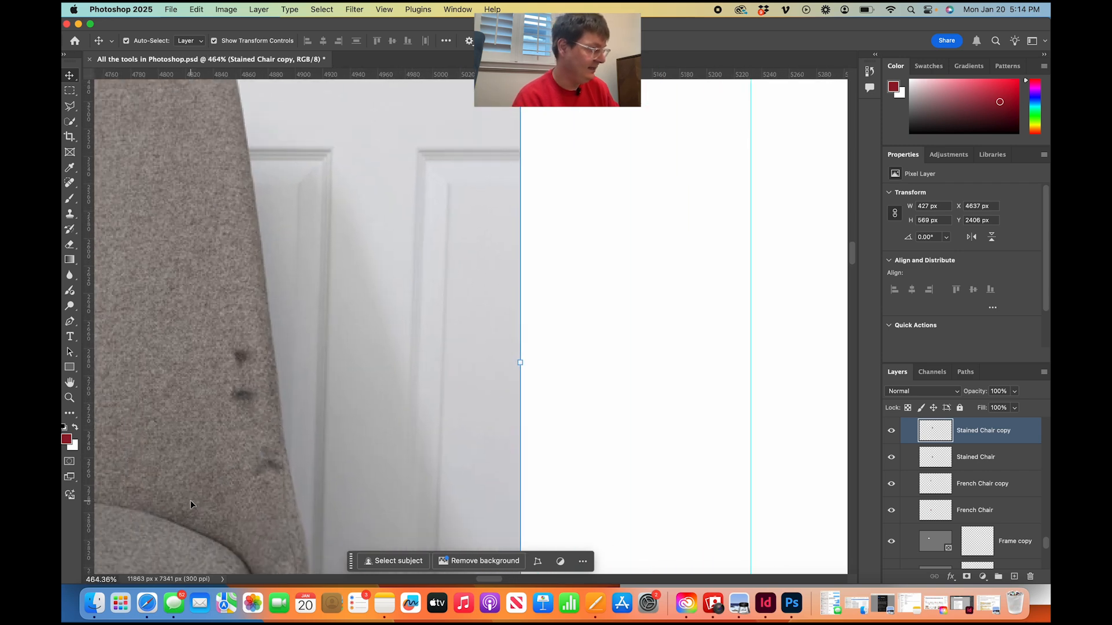
pyautogui.scroll(5, 195, 467)
pyautogui.press('j')
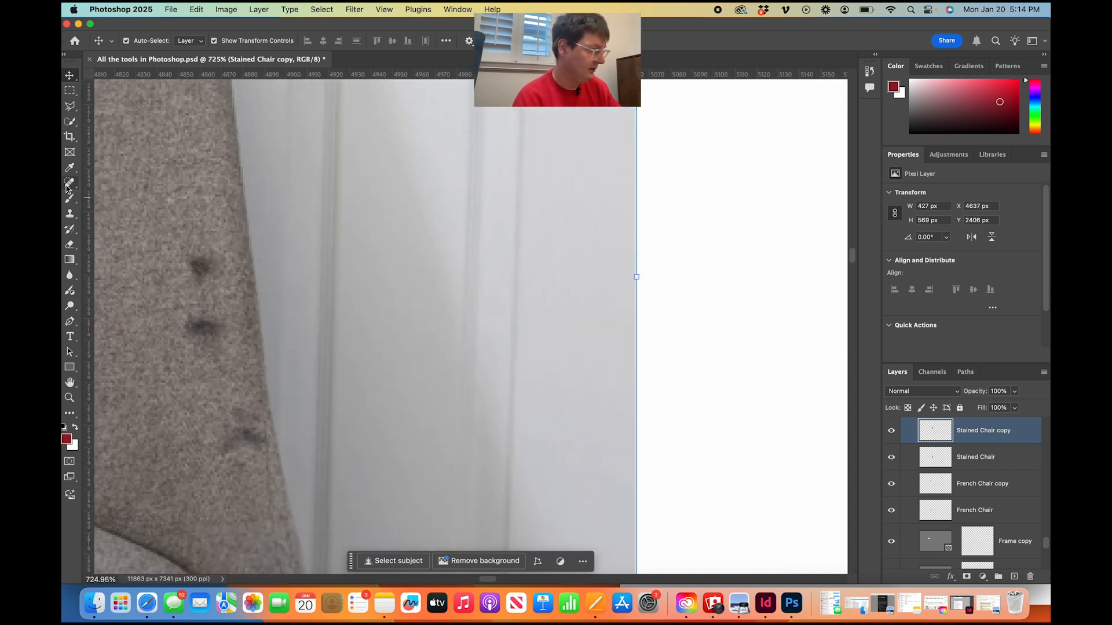
pyautogui.moveTo(199, 329); pyautogui.dragTo(208, 333)
pyautogui.click(206, 269)
pyautogui.click(227, 420)
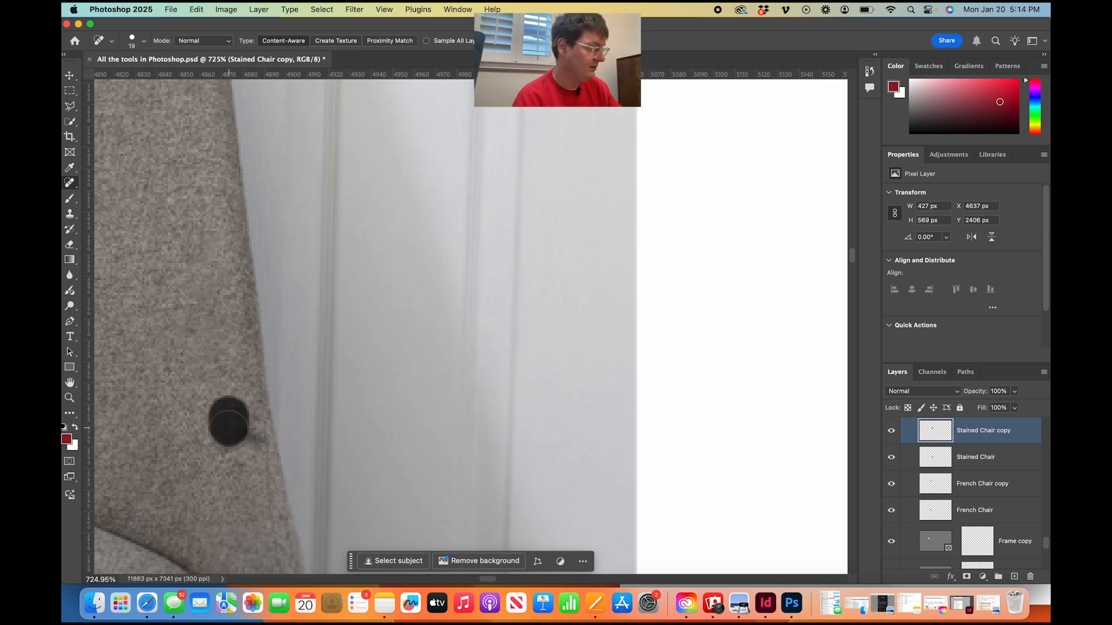
pyautogui.scroll(-8, 246, 440)
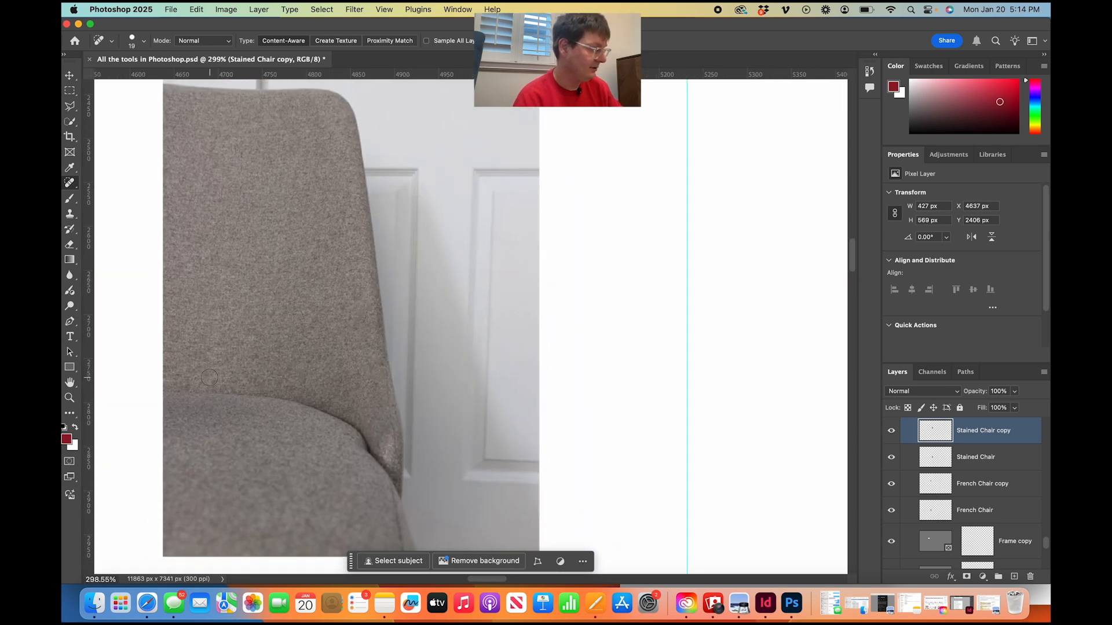
pyautogui.scroll(-3, 209, 377)
pyautogui.scroll(6, 210, 378)
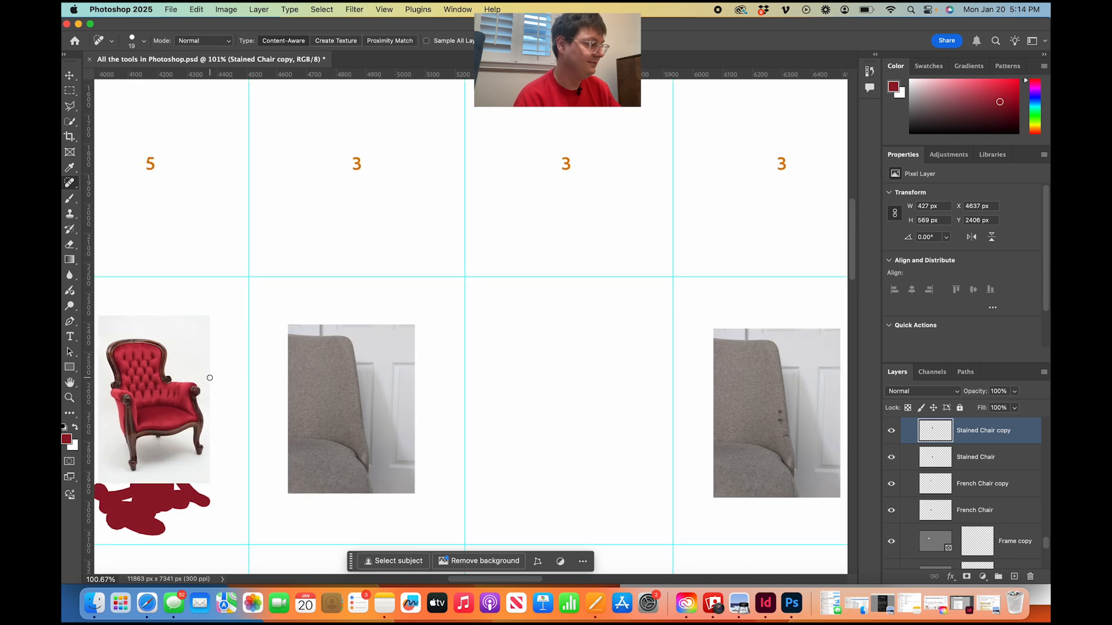
# Examine the chart's Spot Healing Brush, Brush, Clone Stamp and Gradient columns with their ratings, sample images and tool description cards.
pyautogui.scroll(-2, 207, 381)
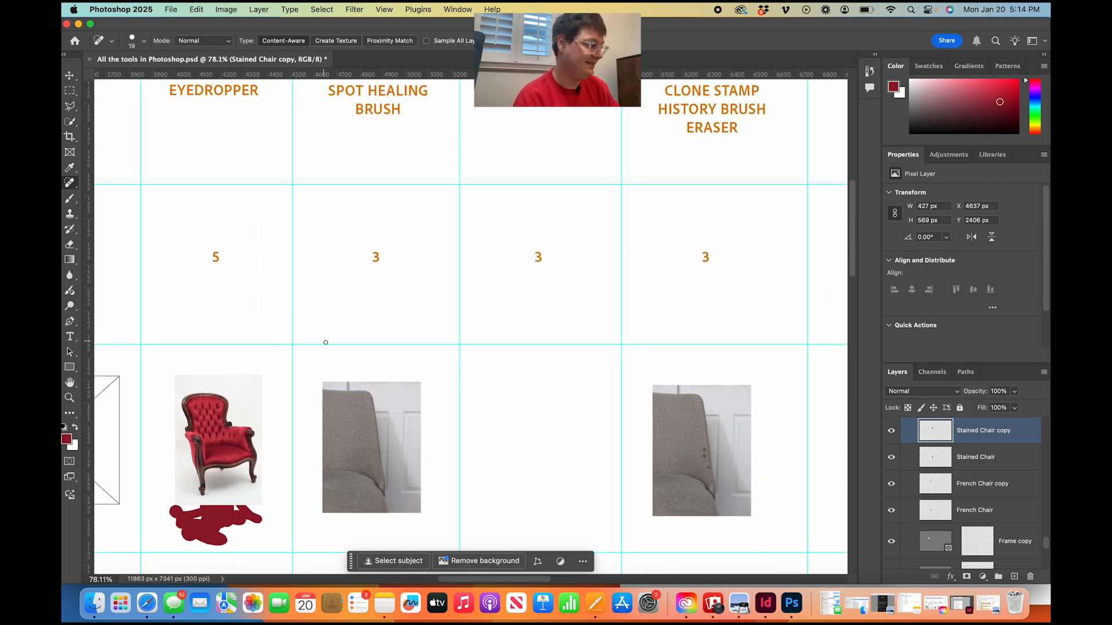
pyautogui.scroll(-5, 391, 272)
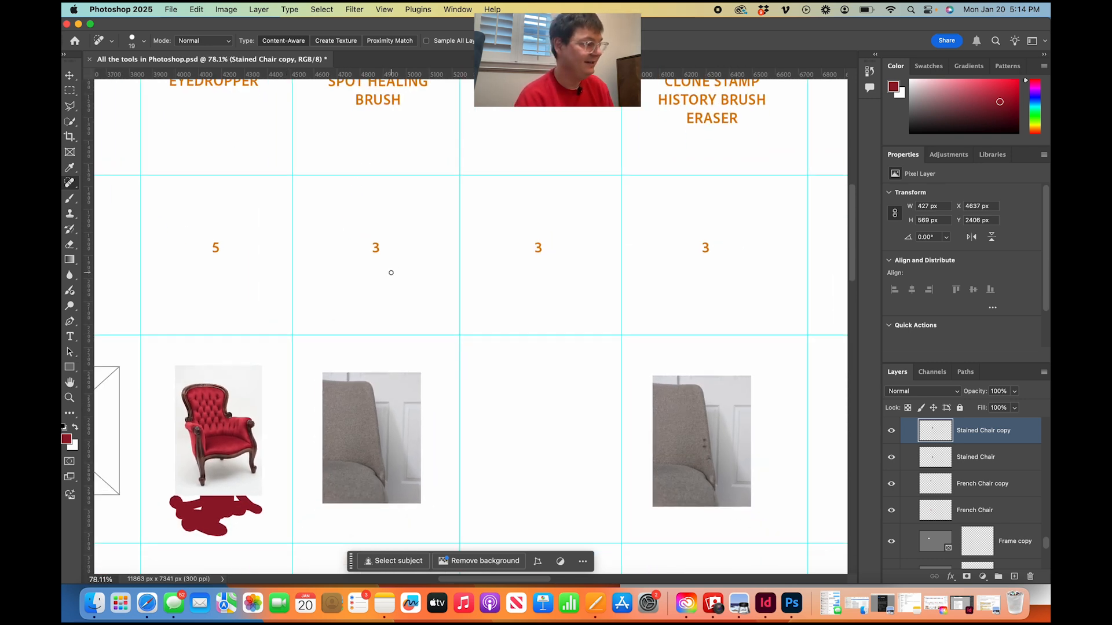
pyautogui.scroll(-3, 391, 272)
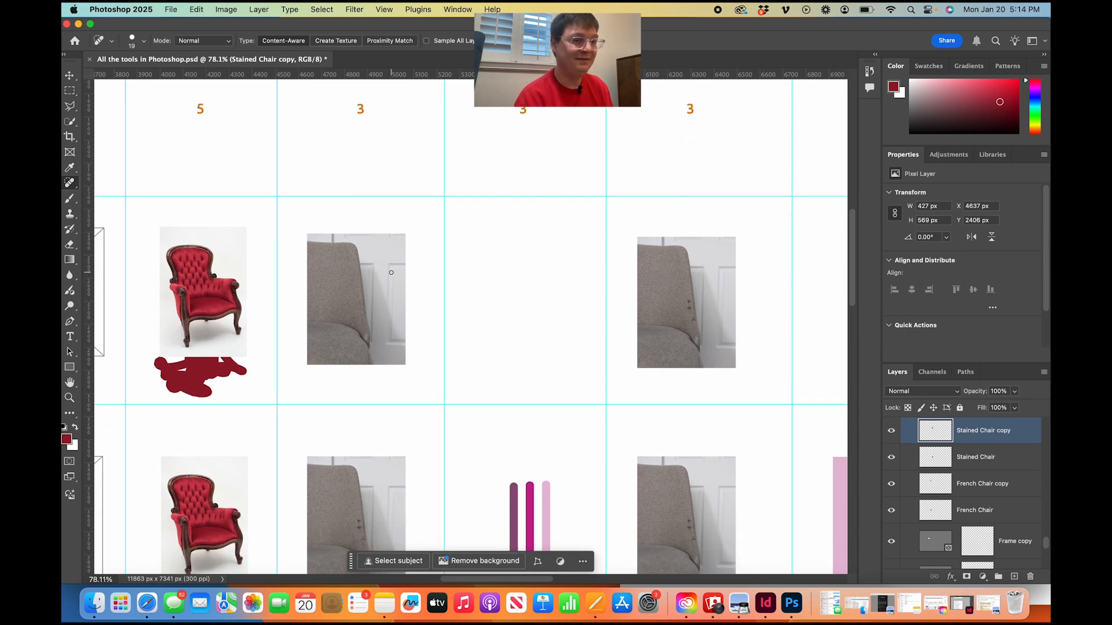
pyautogui.scroll(-14, 391, 272)
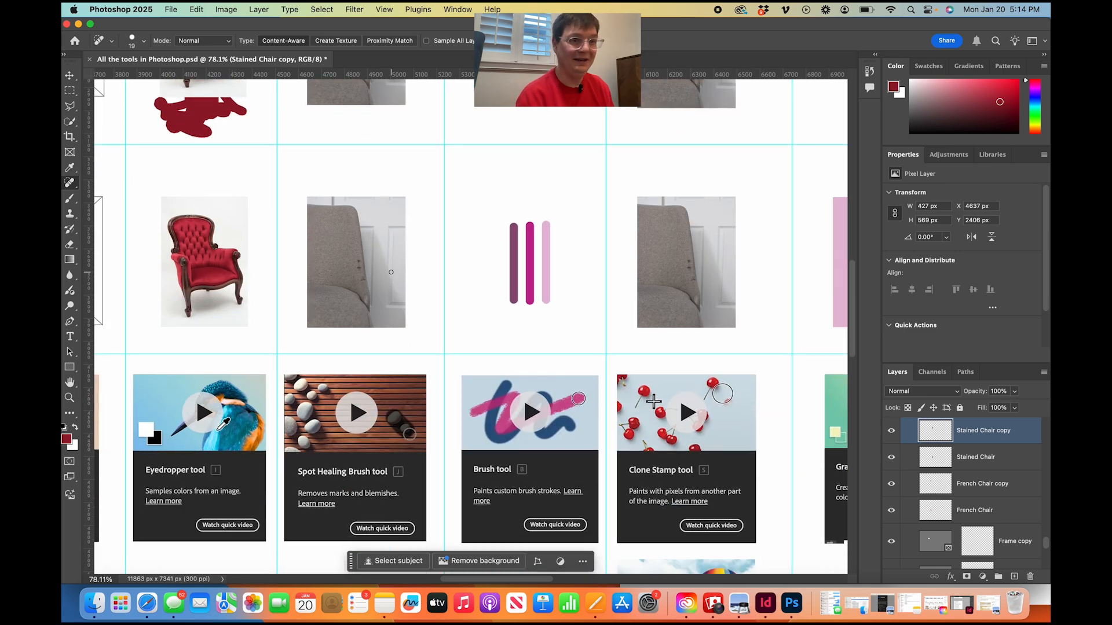
pyautogui.scroll(-5, 391, 272)
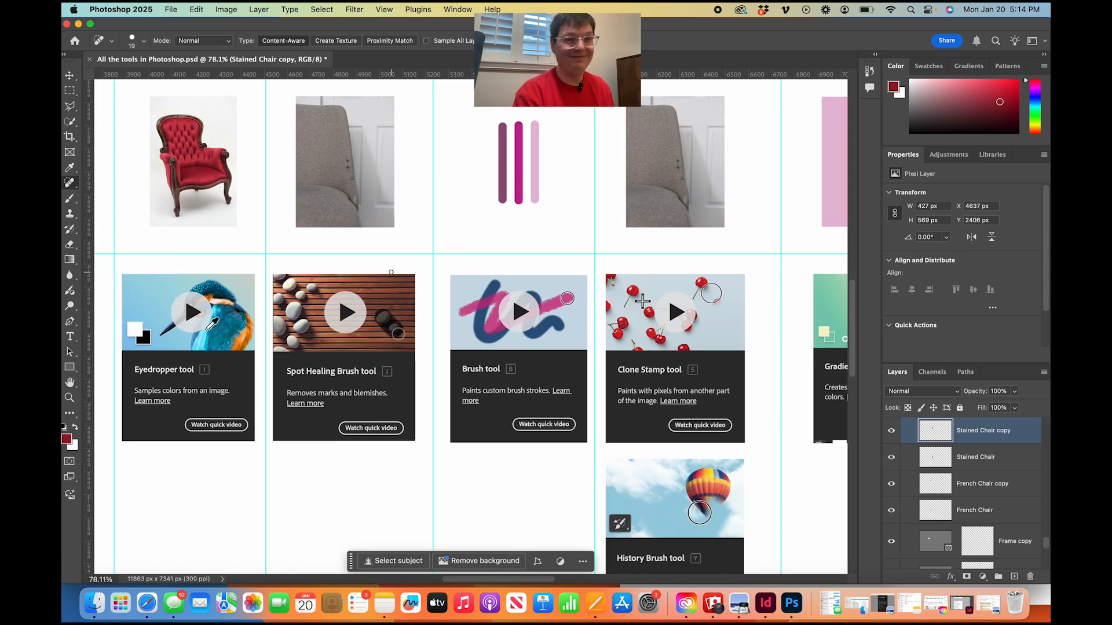
pyautogui.scroll(14, 391, 272)
pyautogui.scroll(-12, 391, 272)
pyautogui.scroll(-4, 391, 272)
pyautogui.scroll(20, 390, 273)
pyautogui.hscroll(8, 391, 273)
pyautogui.scroll(-3, 391, 272)
pyautogui.scroll(-18, 292, 363)
pyautogui.hscroll(-5, 292, 363)
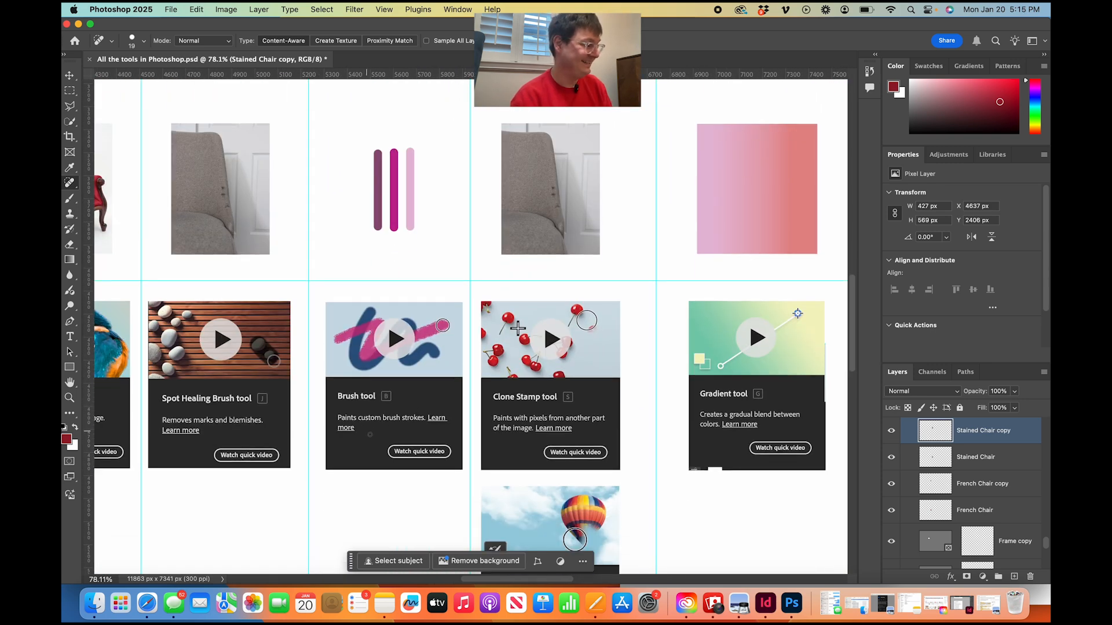
# Paint a straight vertical stroke and a freehand squiggle in dark red in the upper empty cell of the Brush column.
pyautogui.scroll(18, 367, 431)
pyautogui.scroll(2, 325, 356)
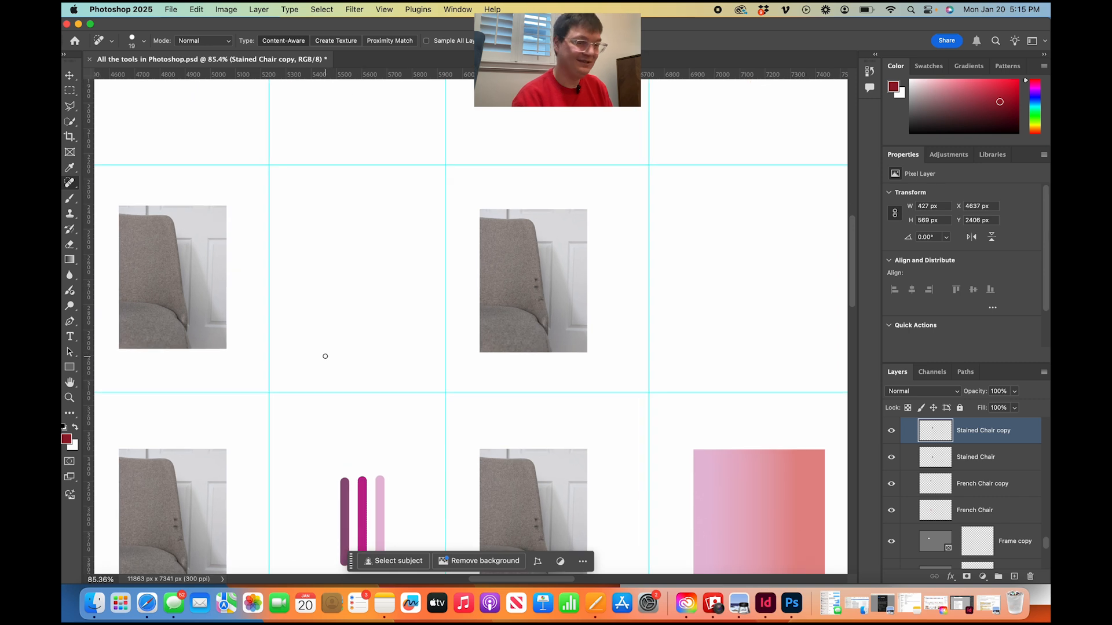
pyautogui.press('b')
pyautogui.moveTo(328, 369)
pyautogui.mouseDown()
pyautogui.moveTo(328, 282)
pyautogui.moveTo(353, 279)
pyautogui.moveTo(388, 246)
pyautogui.moveTo(383, 321)
pyautogui.moveTo(359, 341)
pyautogui.moveTo(410, 368)
pyautogui.mouseUp()
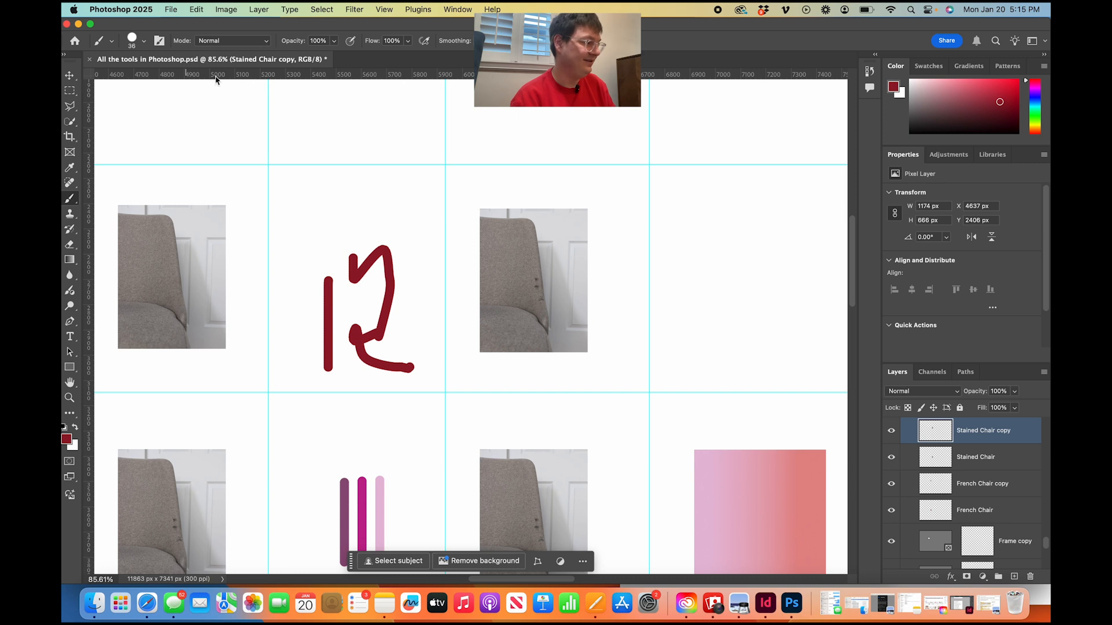
# Paint a dark red dot in front of each heading line: Clone Stamp, History Brush and Eraser.
pyautogui.scroll(5, 316, 380)
pyautogui.hscroll(5, 316, 379)
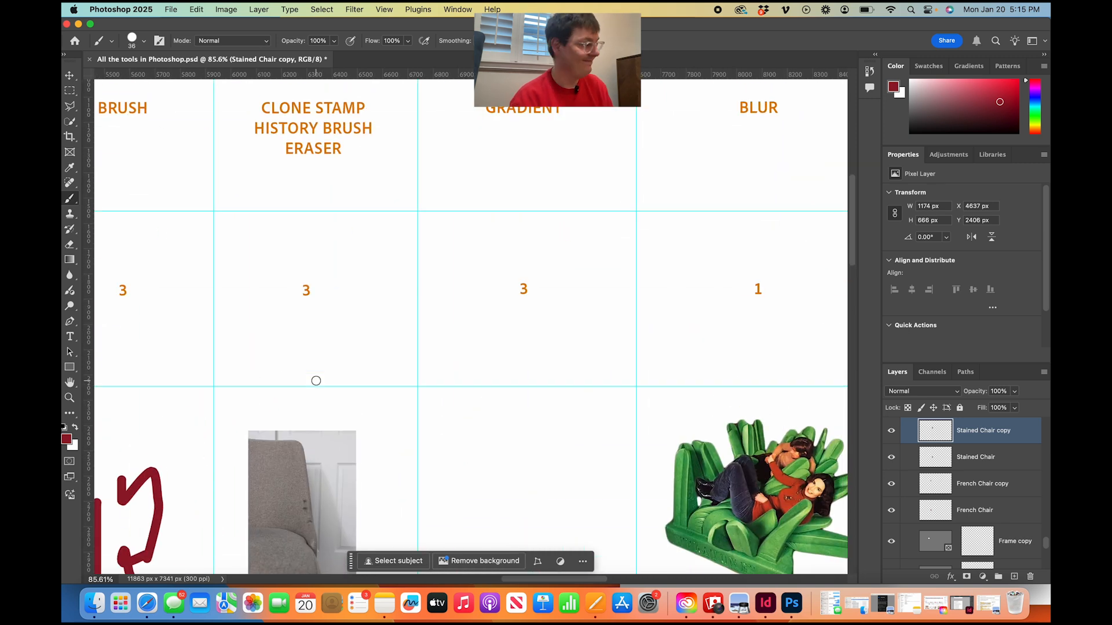
pyautogui.scroll(2, 316, 381)
pyautogui.hscroll(-1, 316, 381)
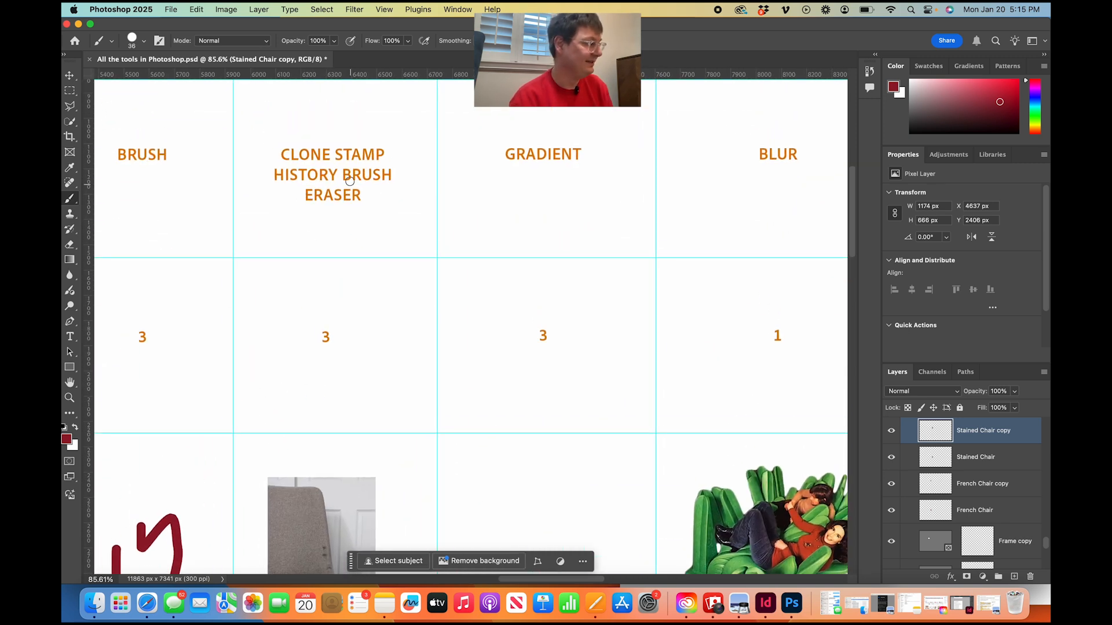
pyautogui.click(274, 155)
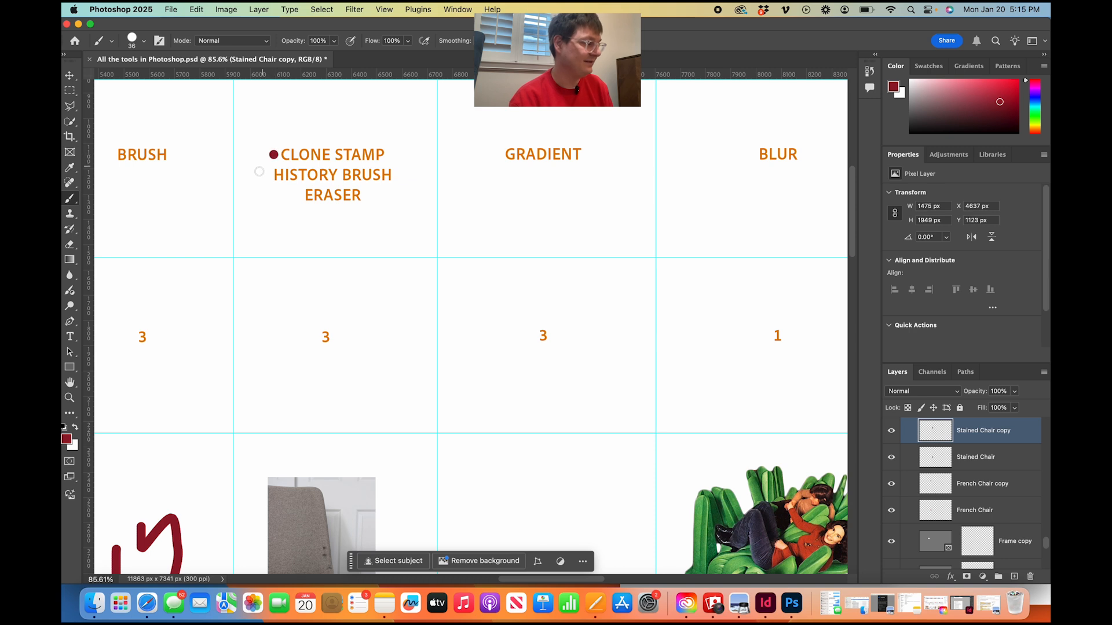
pyautogui.click(261, 175)
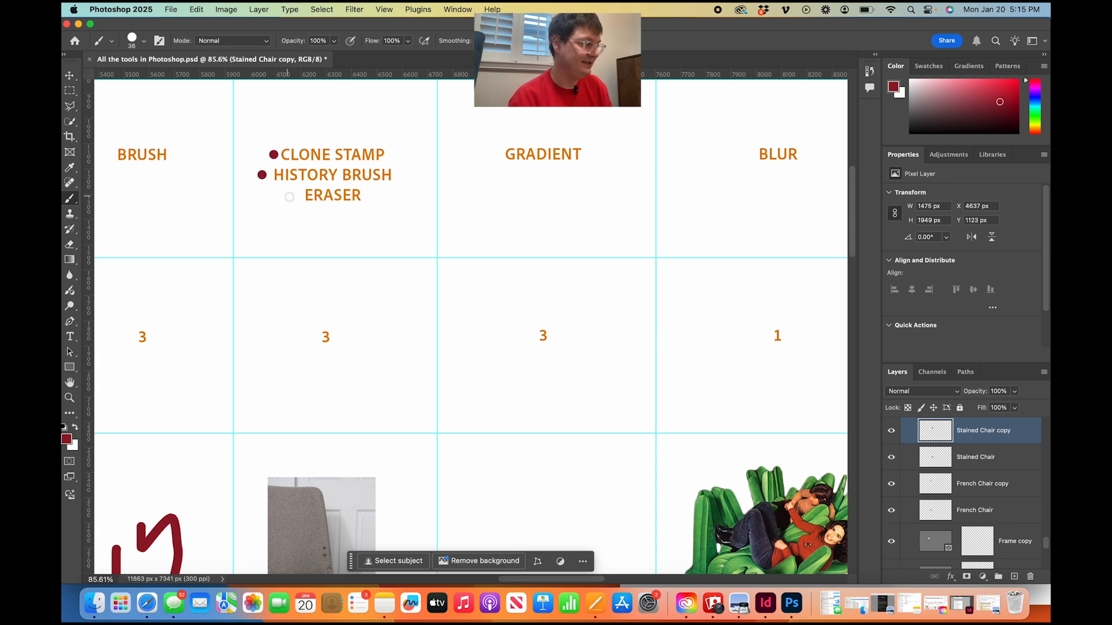
pyautogui.click(295, 197)
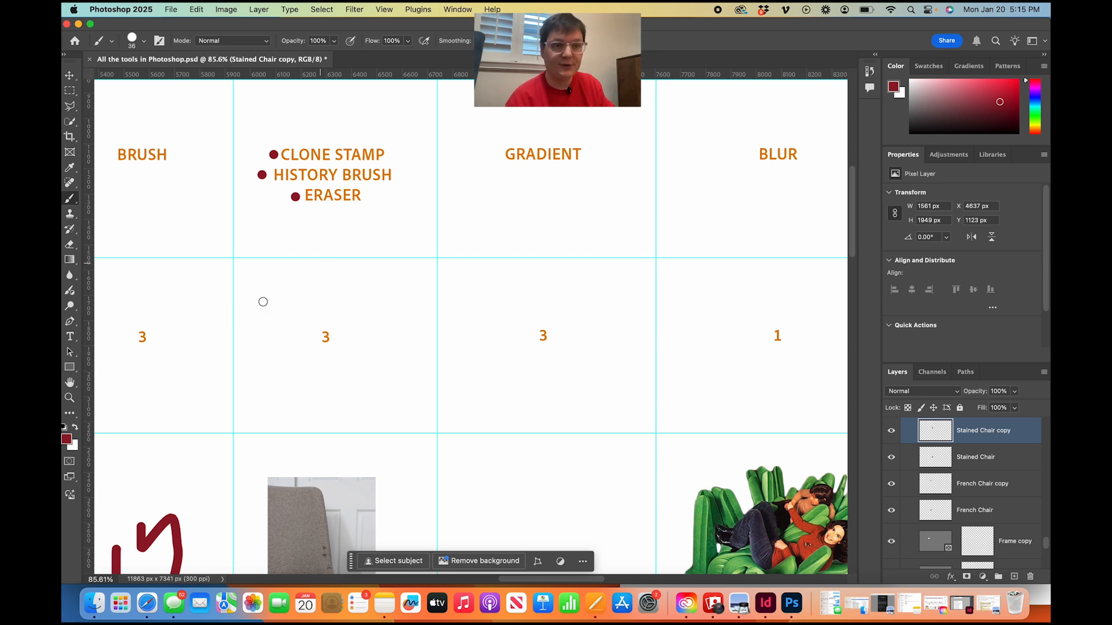
# Select the upper stained chair image in the Clone Stamp column and activate the Clone Stamp tool.
pyautogui.scroll(-5, 319, 340)
pyautogui.hscroll(-2, 319, 341)
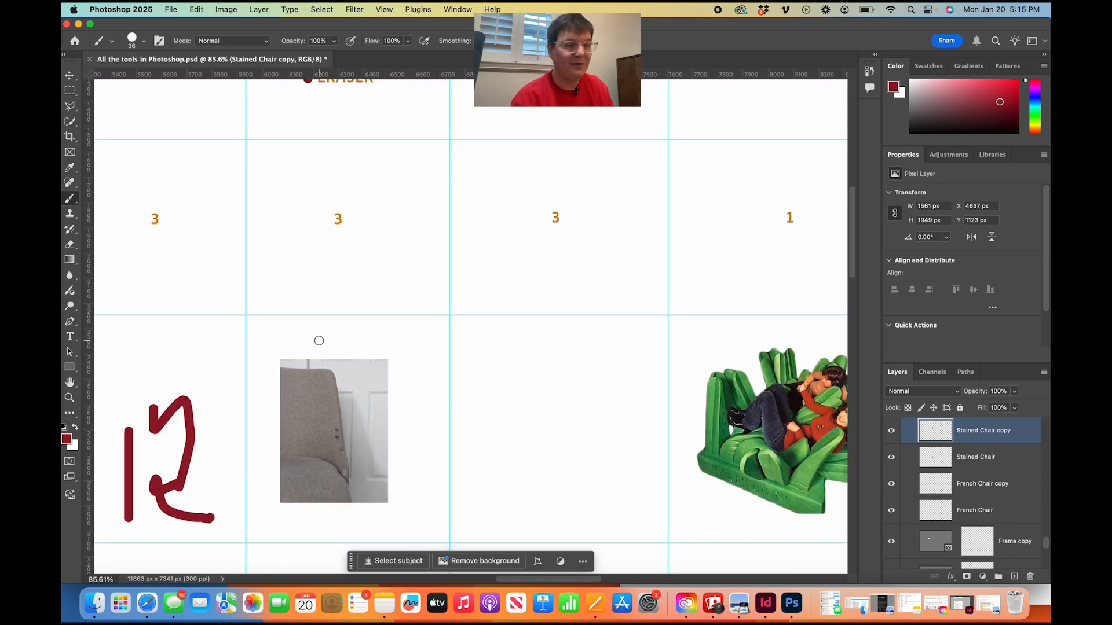
pyautogui.scroll(-5, 319, 340)
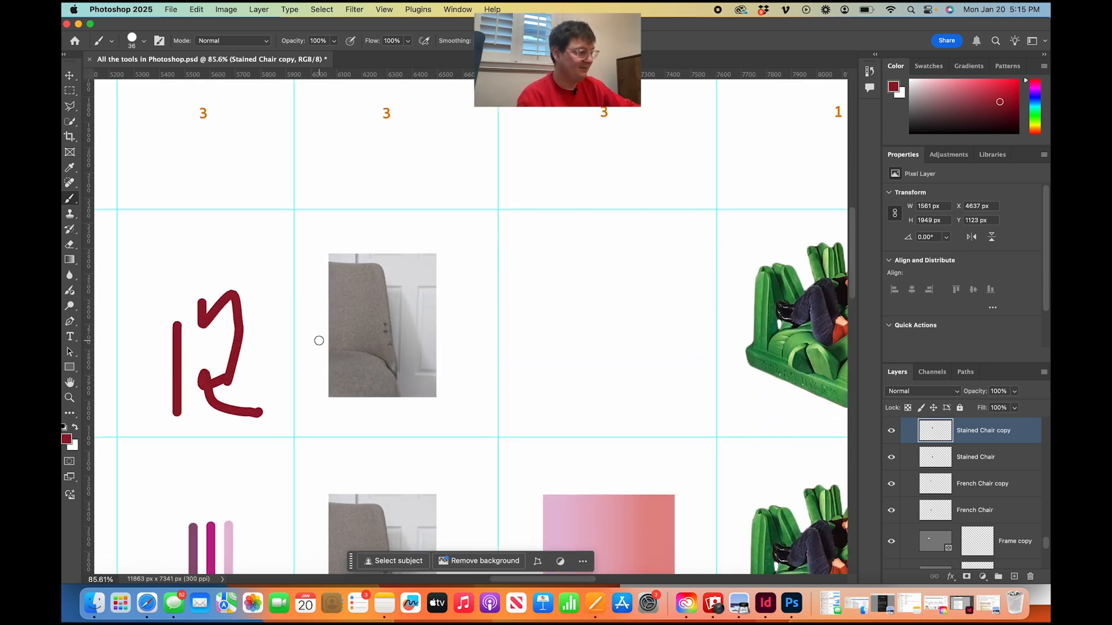
pyautogui.scroll(4, 318, 340)
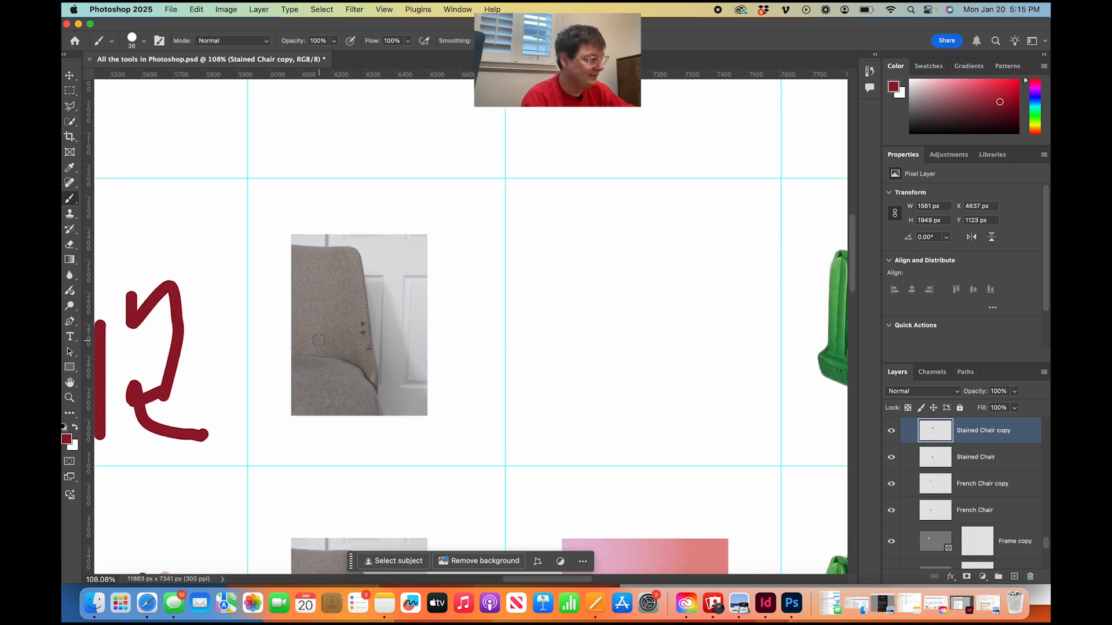
pyautogui.click(70, 214)
pyautogui.scroll(4, 306, 337)
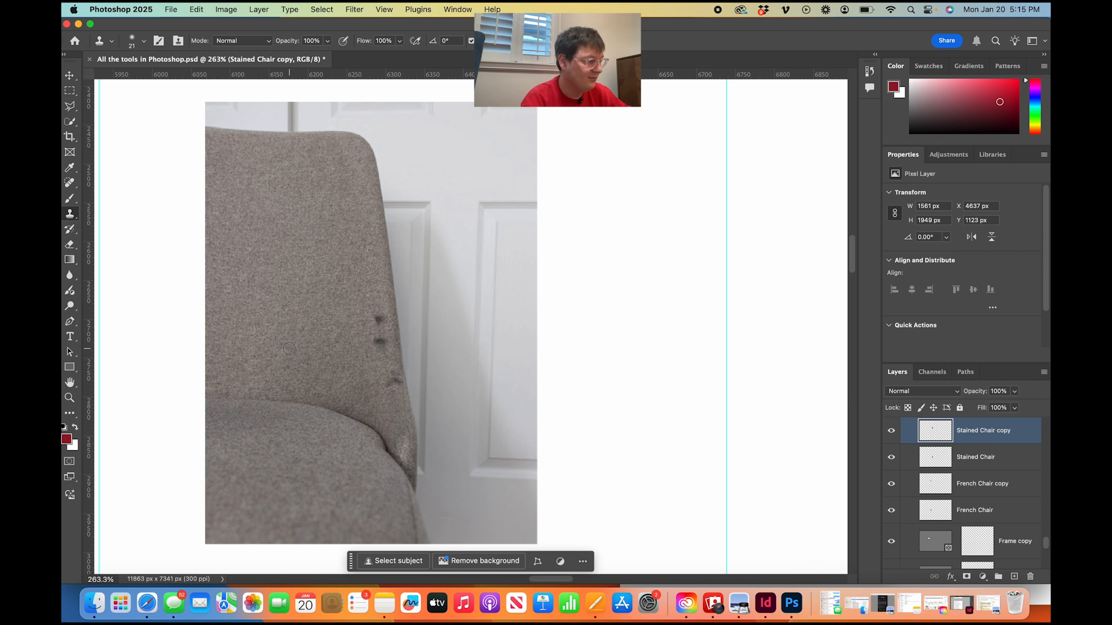
pyautogui.click(68, 76)
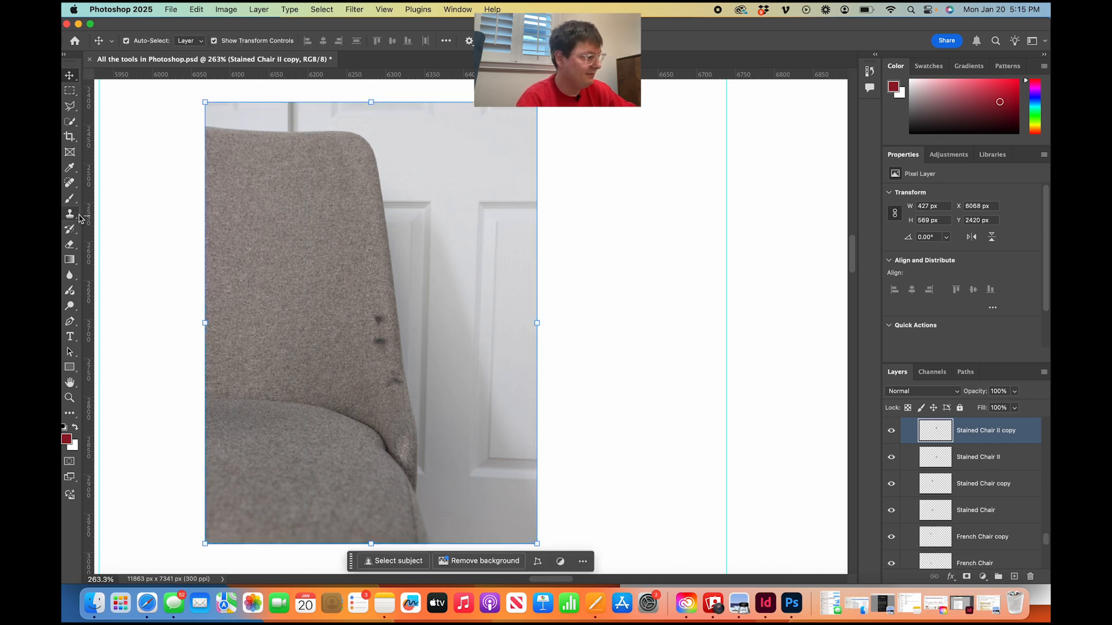
pyautogui.click(70, 215)
pyautogui.click(312, 361)
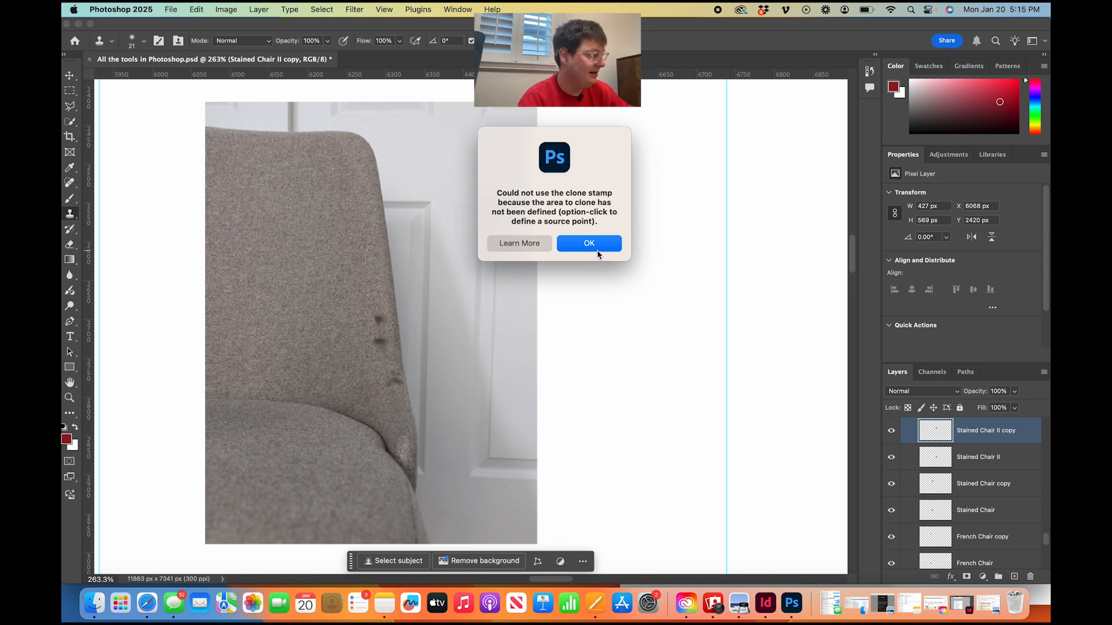
pyautogui.click(600, 250)
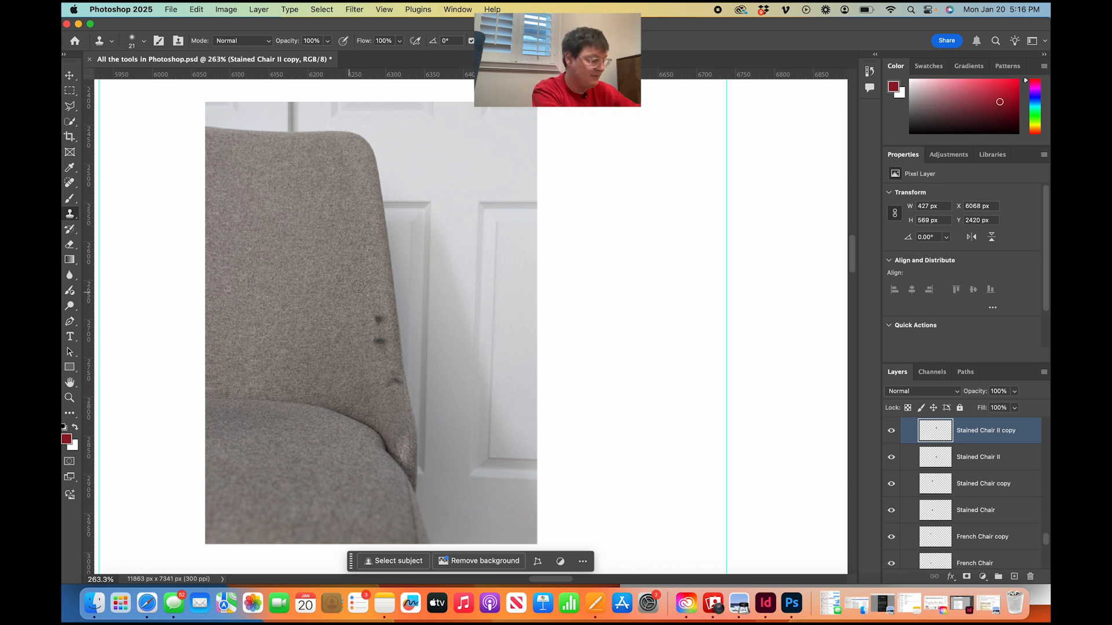
# Sample clean backrest fabric and clone it in a rough patch onto the white area left of the chair image.
pyautogui.click(379, 325)
pyautogui.click(586, 244)
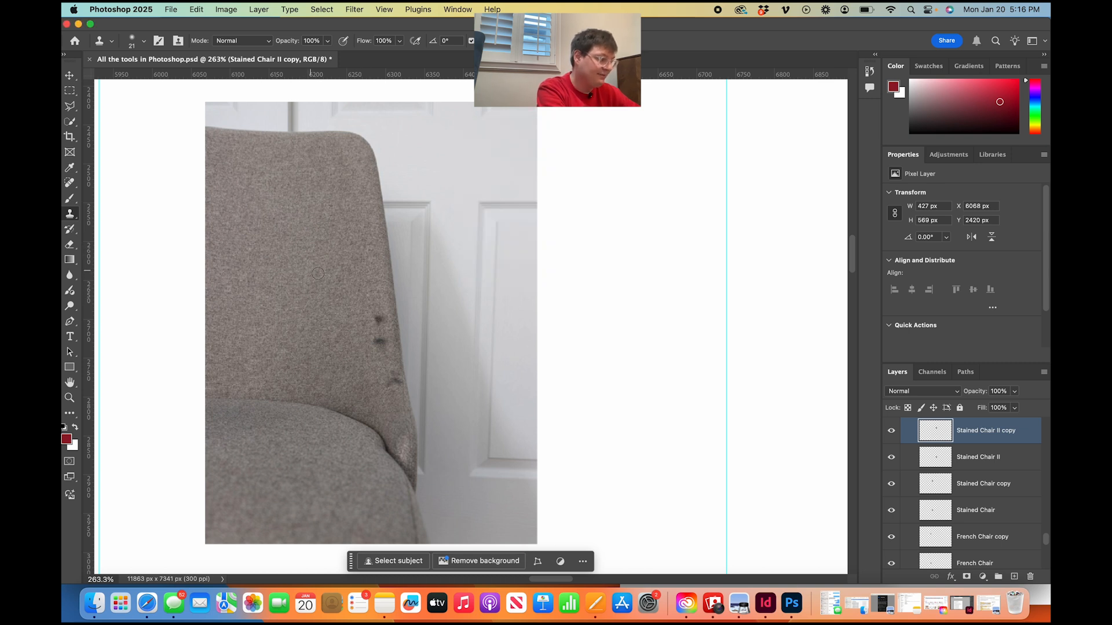
pyautogui.click(377, 318)
pyautogui.click(162, 285)
pyautogui.click(158, 247)
pyautogui.click(134, 284)
pyautogui.click(133, 294)
pyautogui.moveTo(136, 269)
pyautogui.mouseDown()
pyautogui.moveTo(157, 305)
pyautogui.moveTo(150, 239)
pyautogui.moveTo(160, 287)
pyautogui.moveTo(155, 244)
pyautogui.moveTo(166, 272)
pyautogui.moveTo(172, 214)
pyautogui.moveTo(185, 270)
pyautogui.moveTo(174, 212)
pyautogui.moveTo(200, 271)
pyautogui.moveTo(197, 224)
pyautogui.moveTo(215, 286)
pyautogui.moveTo(198, 186)
pyautogui.moveTo(197, 239)
pyautogui.moveTo(165, 181)
pyautogui.moveTo(156, 214)
pyautogui.moveTo(177, 279)
pyautogui.moveTo(153, 243)
pyautogui.moveTo(146, 198)
pyautogui.moveTo(186, 243)
pyautogui.mouseUp()
# Cover the dark stains along the edge of the backrest with clean fabric using the Clone Stamp tool.
pyautogui.moveTo(377, 320)
pyautogui.mouseDown()
pyautogui.moveTo(379, 342)
pyautogui.moveTo(376, 299)
pyautogui.moveTo(373, 311)
pyautogui.mouseUp()
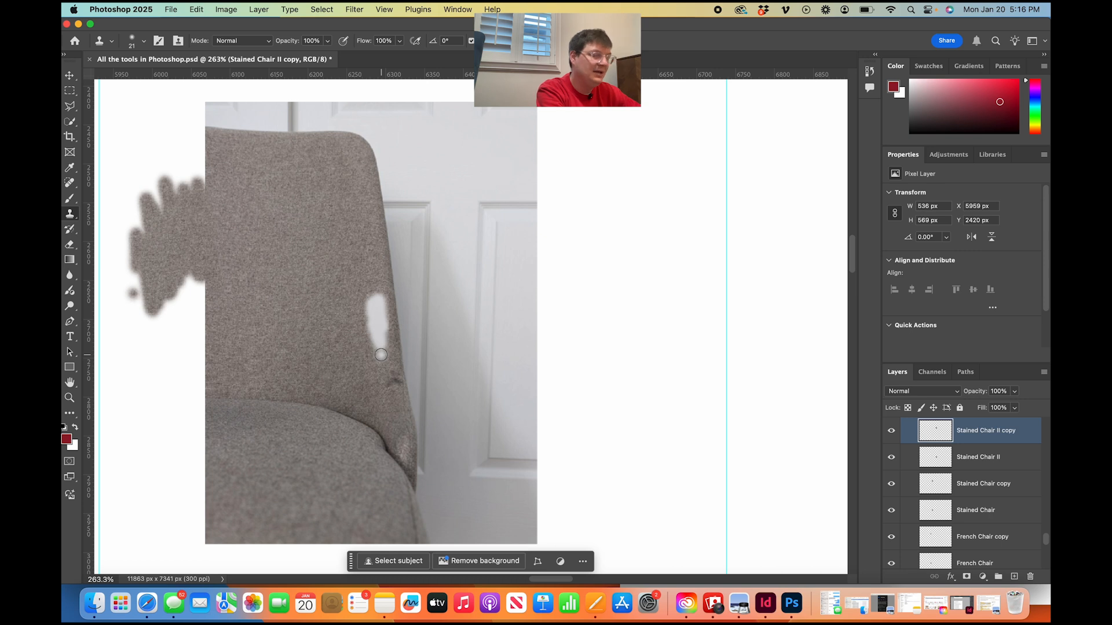
pyautogui.press('super+z')
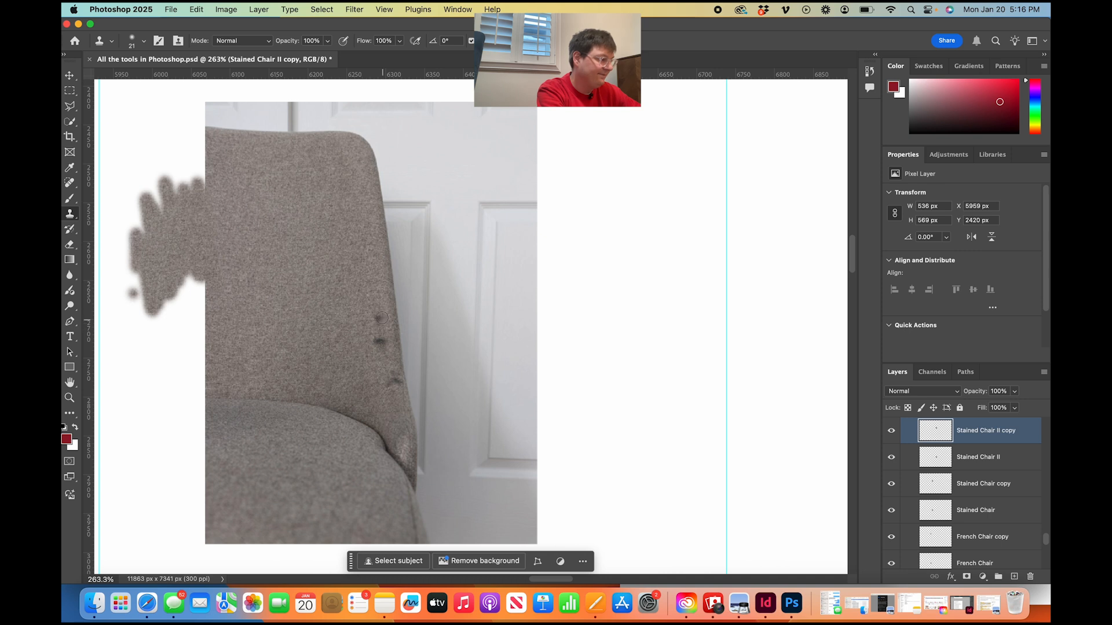
pyautogui.moveTo(378, 329); pyautogui.dragTo(383, 356)
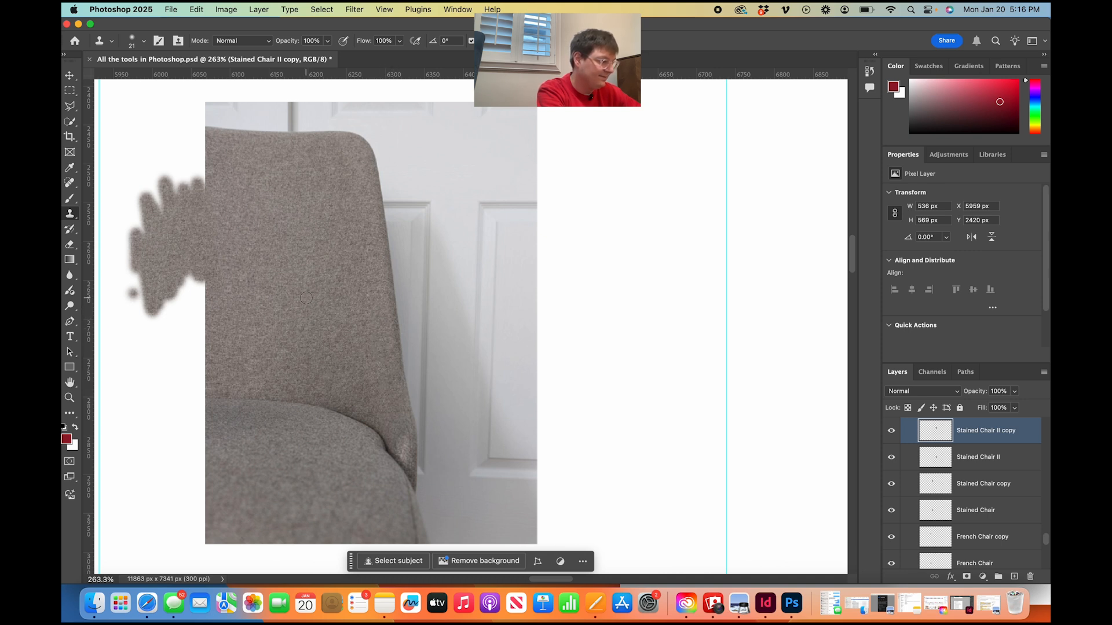
pyautogui.scroll(-5, 305, 299)
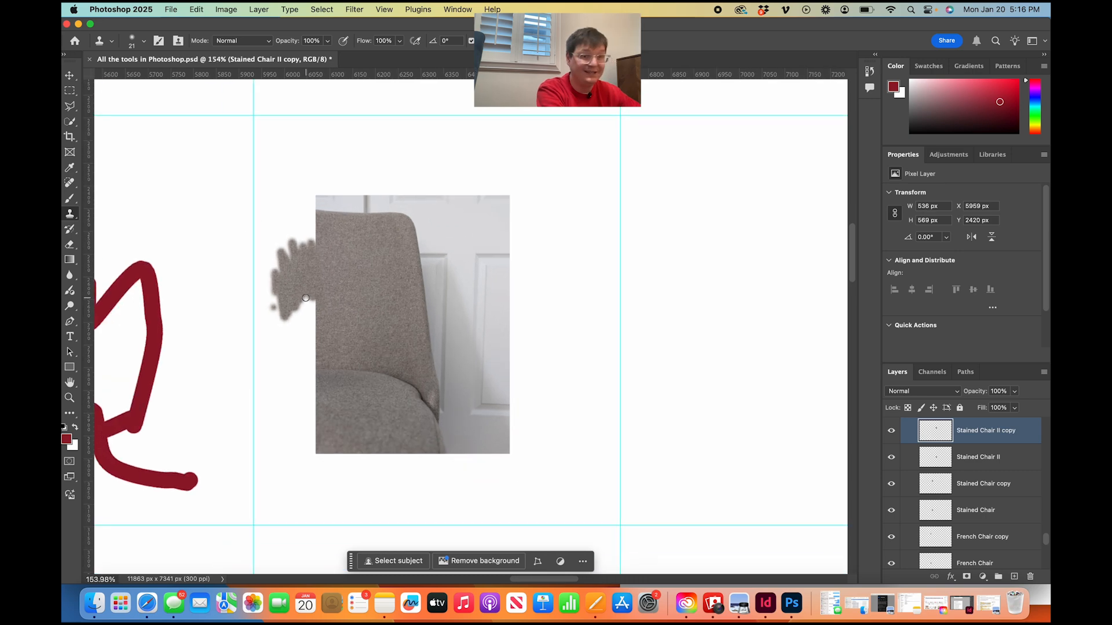
# Paint with the History Brush over part of the cloned fabric patch and the retouched backrest edge to restore the original image.
pyautogui.scroll(6, 306, 298)
pyautogui.scroll(5, 306, 298)
pyautogui.scroll(-3, 306, 297)
pyautogui.click(69, 230)
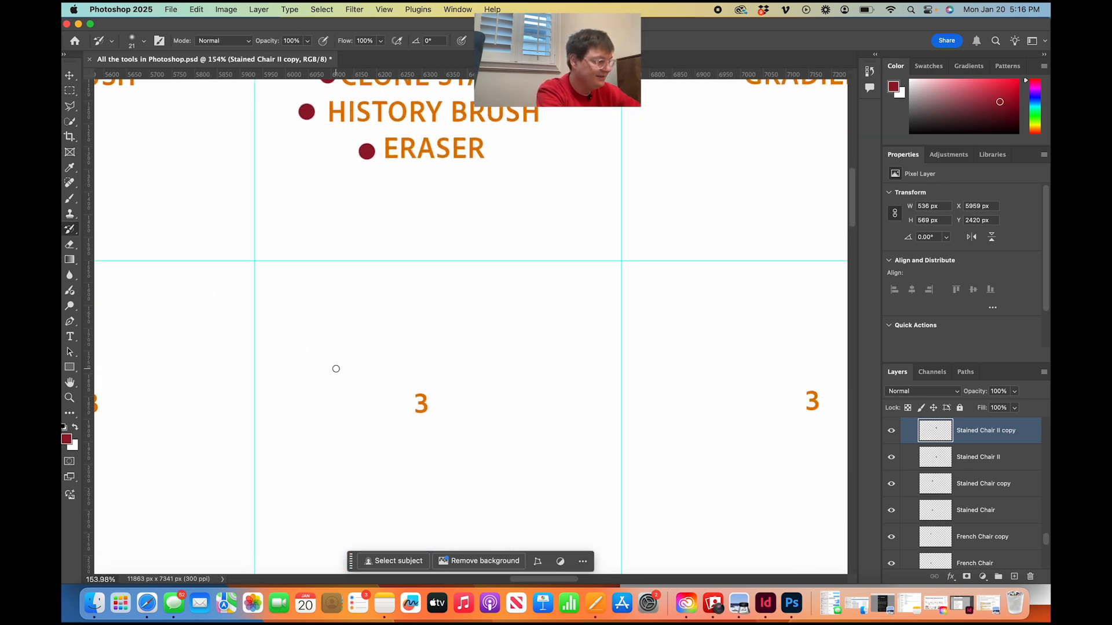
pyautogui.scroll(-7, 335, 369)
pyautogui.moveTo(317, 356)
pyautogui.mouseDown()
pyautogui.moveTo(316, 306)
pyautogui.moveTo(307, 360)
pyautogui.moveTo(333, 301)
pyautogui.moveTo(321, 360)
pyautogui.mouseUp()
pyautogui.moveTo(438, 366); pyautogui.dragTo(434, 413)
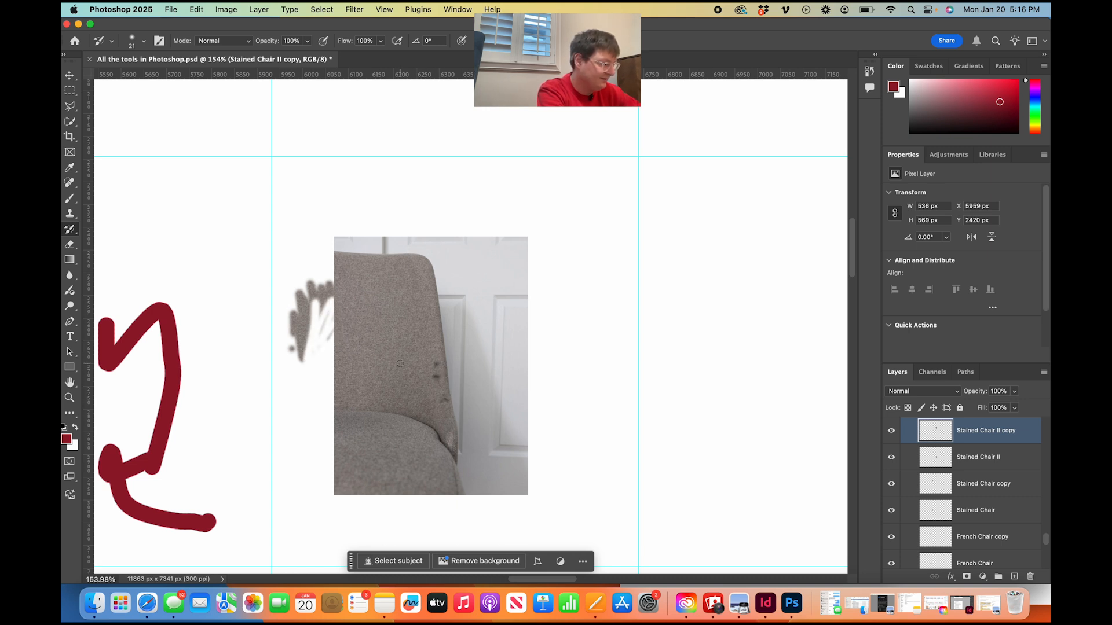
# Erase most of the remaining cloned fabric patch and the chair image's upper-left corner with the Eraser tool.
pyautogui.scroll(10, 400, 363)
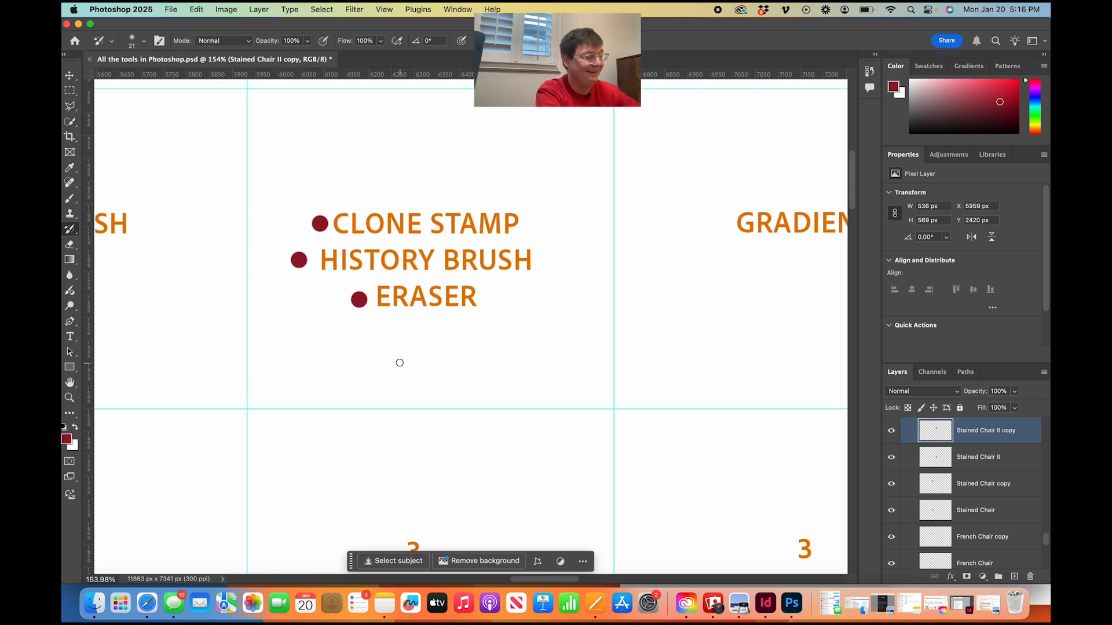
pyautogui.scroll(-10, 399, 363)
pyautogui.press('e')
pyautogui.moveTo(265, 293)
pyautogui.mouseDown()
pyautogui.moveTo(256, 314)
pyautogui.moveTo(330, 155)
pyautogui.moveTo(277, 290)
pyautogui.moveTo(227, 373)
pyautogui.mouseUp()
pyautogui.moveTo(272, 300)
pyautogui.mouseDown()
pyautogui.moveTo(261, 323)
pyautogui.moveTo(260, 296)
pyautogui.mouseUp()
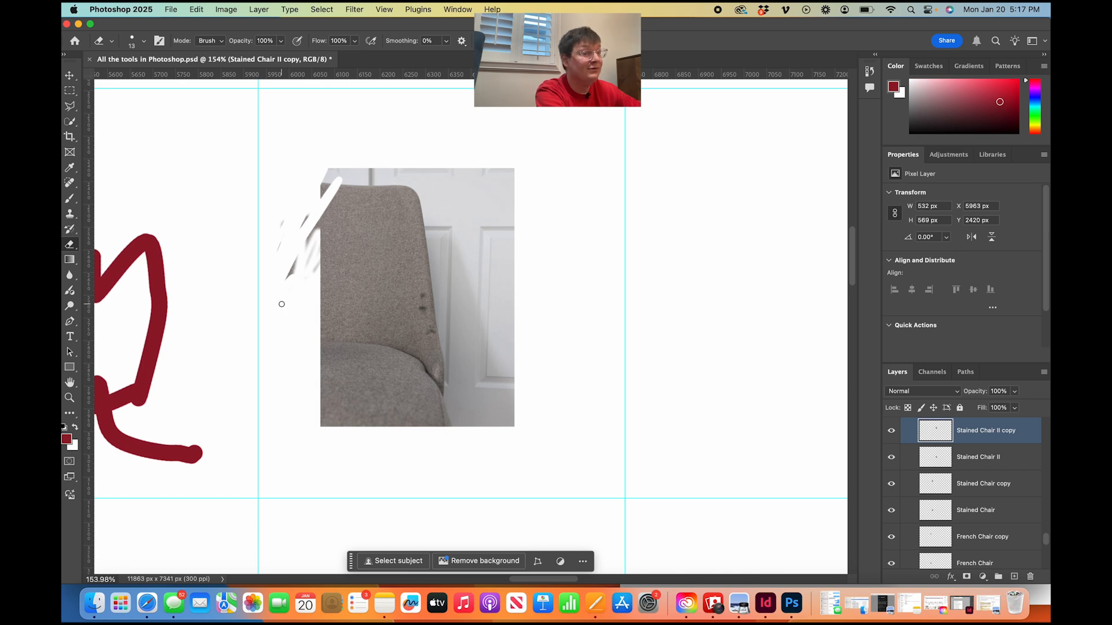
# Examine the chart's Gradient, Blur and Pen columns with their ratings, sample images and tool description cards.
pyautogui.scroll(-2, 281, 306)
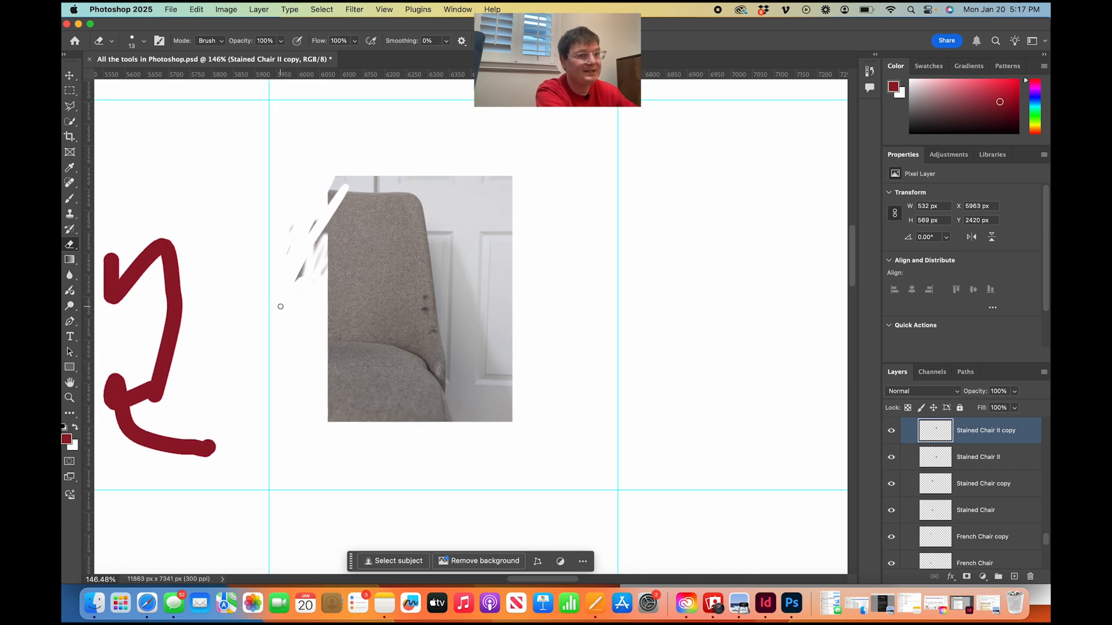
pyautogui.scroll(-6, 279, 309)
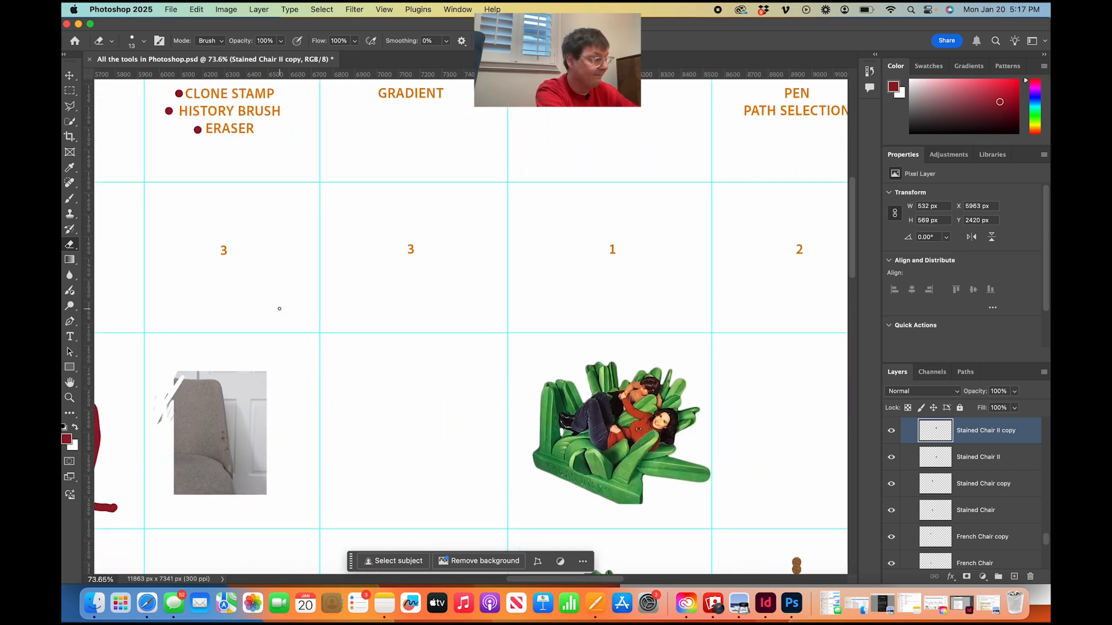
pyautogui.scroll(-2, 280, 309)
pyautogui.scroll(4, 279, 310)
pyautogui.scroll(-1, 279, 311)
pyautogui.scroll(-5, 279, 310)
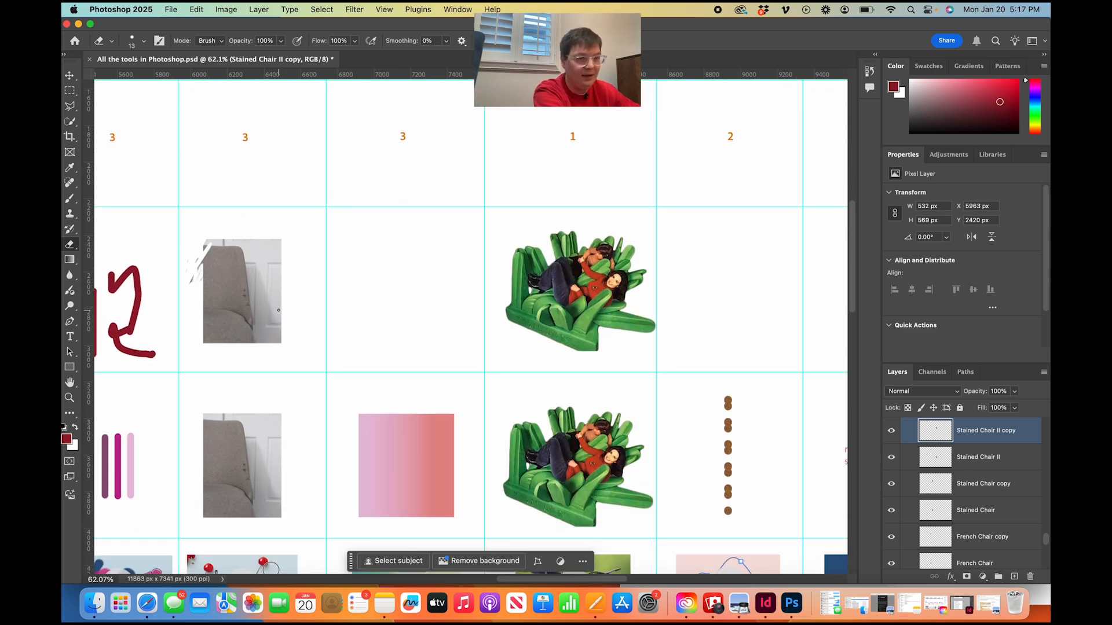
pyautogui.scroll(-4, 457, 483)
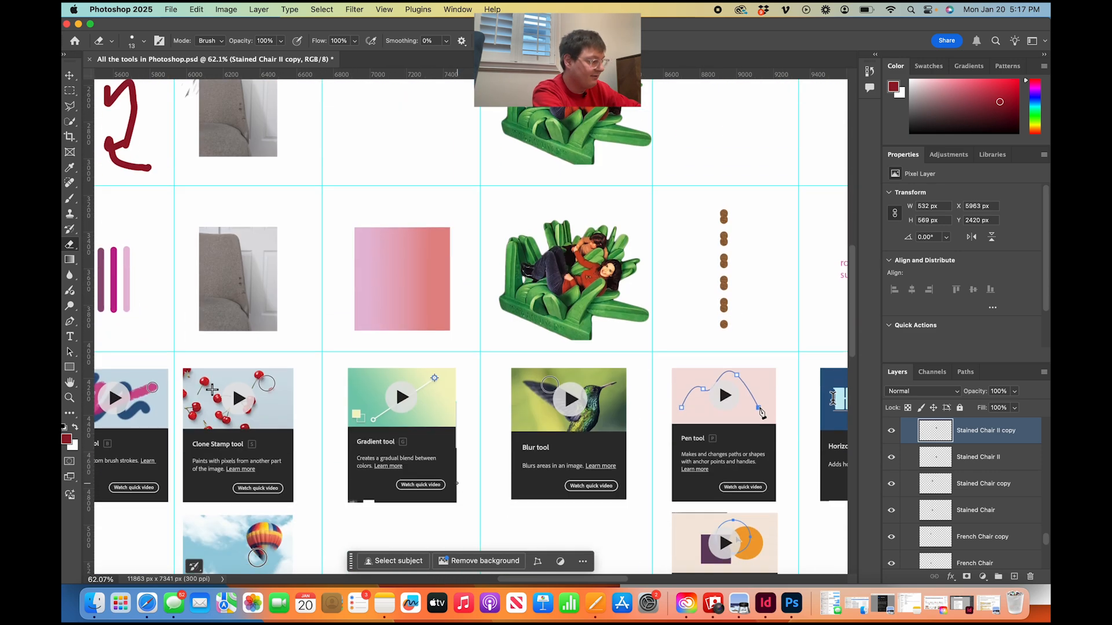
pyautogui.scroll(4, 385, 448)
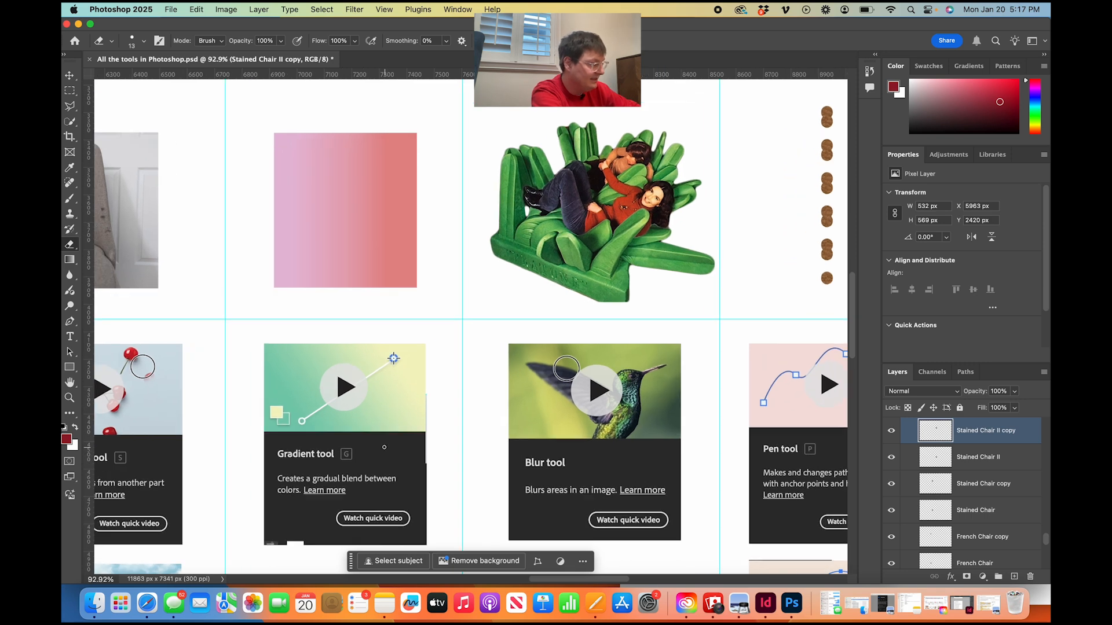
# Try drawing a horizontal gradient in the empty cell above the pink gradient sample without a selection, and undo it.
pyautogui.scroll(1, 384, 447)
pyautogui.scroll(4, 384, 447)
pyautogui.press('g')
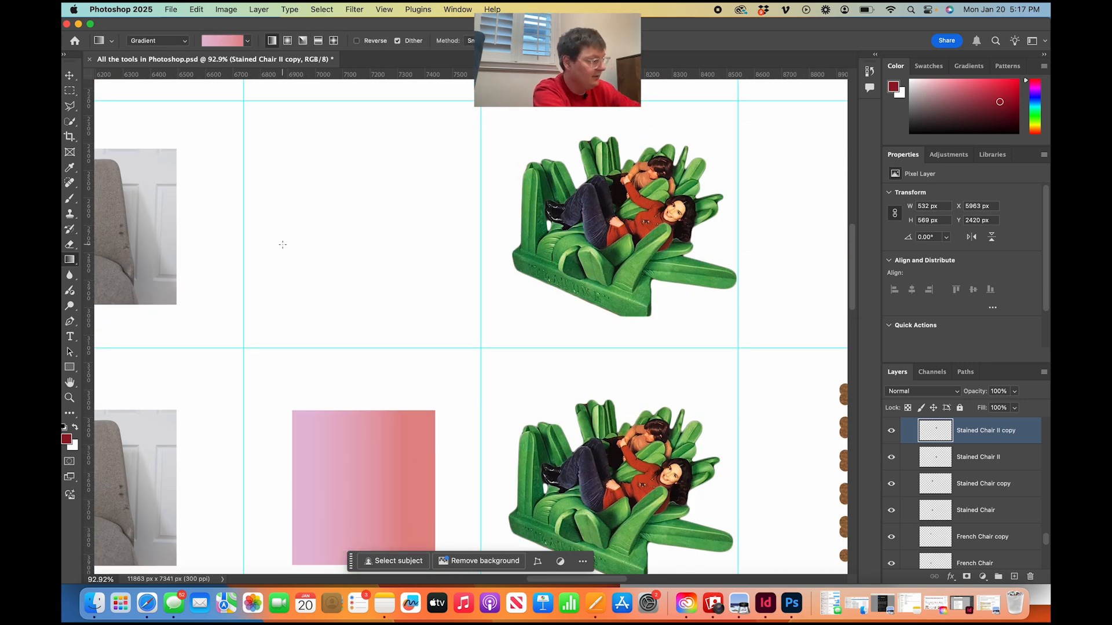
pyautogui.moveTo(283, 244); pyautogui.dragTo(456, 243)
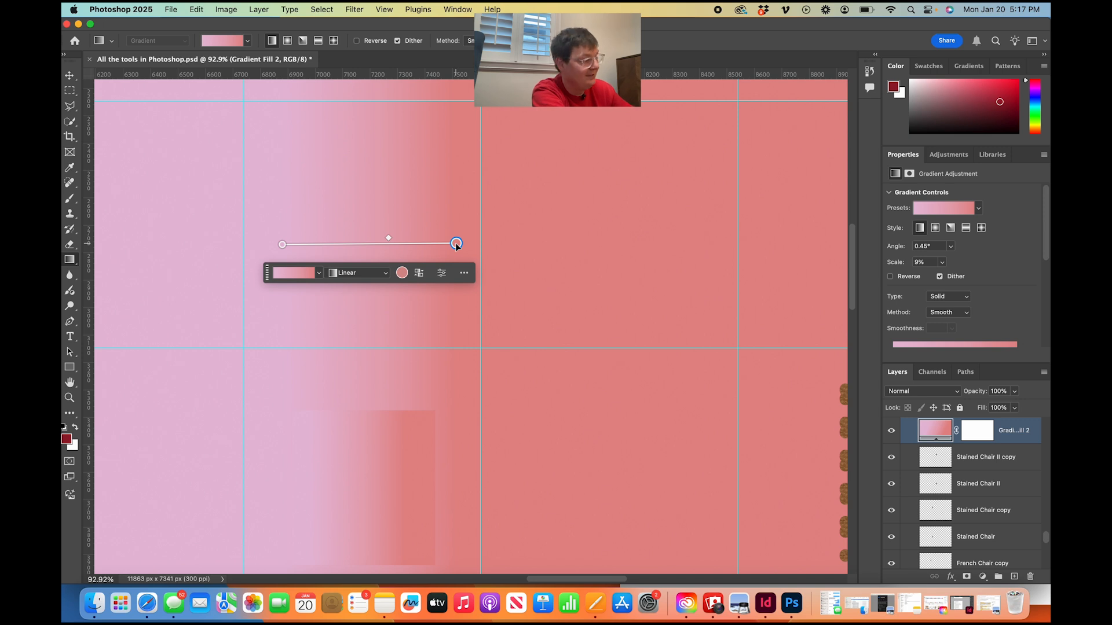
pyautogui.press('super+z')
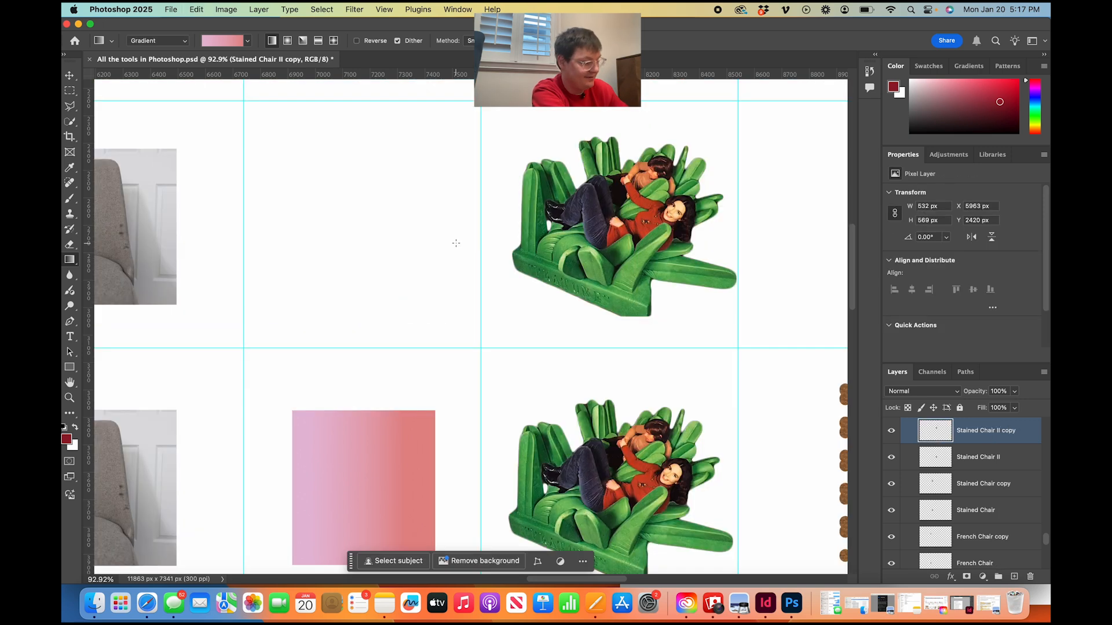
# Select a rectangle about 706 by 398 px in the empty Gradient cell and fill it with a horizontal linear pink-to-coral gradient.
pyautogui.click(69, 92)
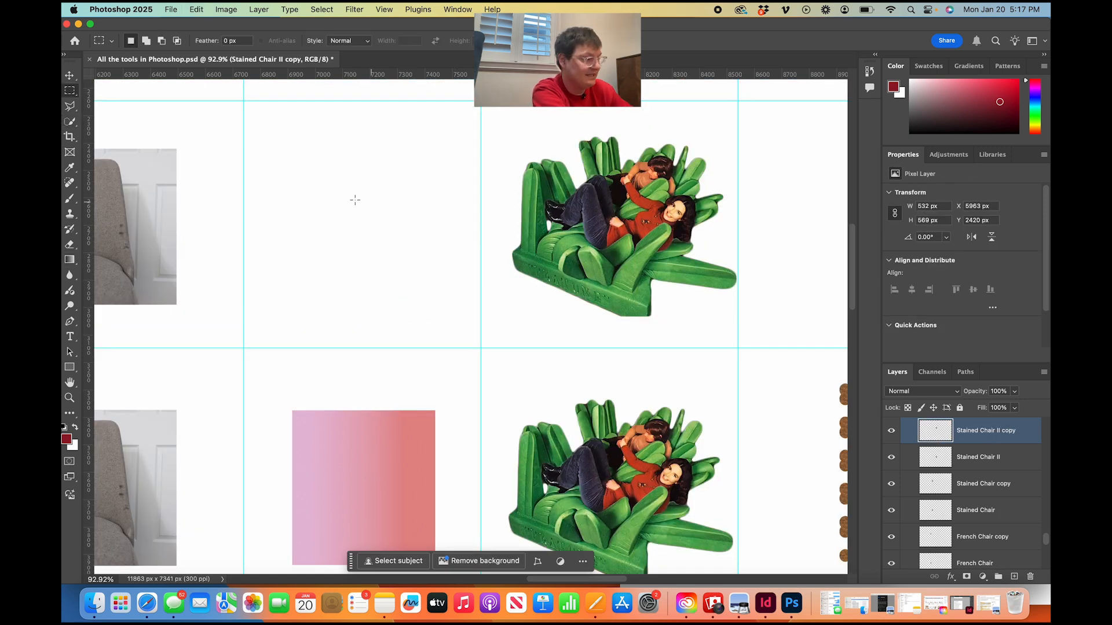
pyautogui.moveTo(262, 171); pyautogui.dragTo(455, 281)
pyautogui.press('g')
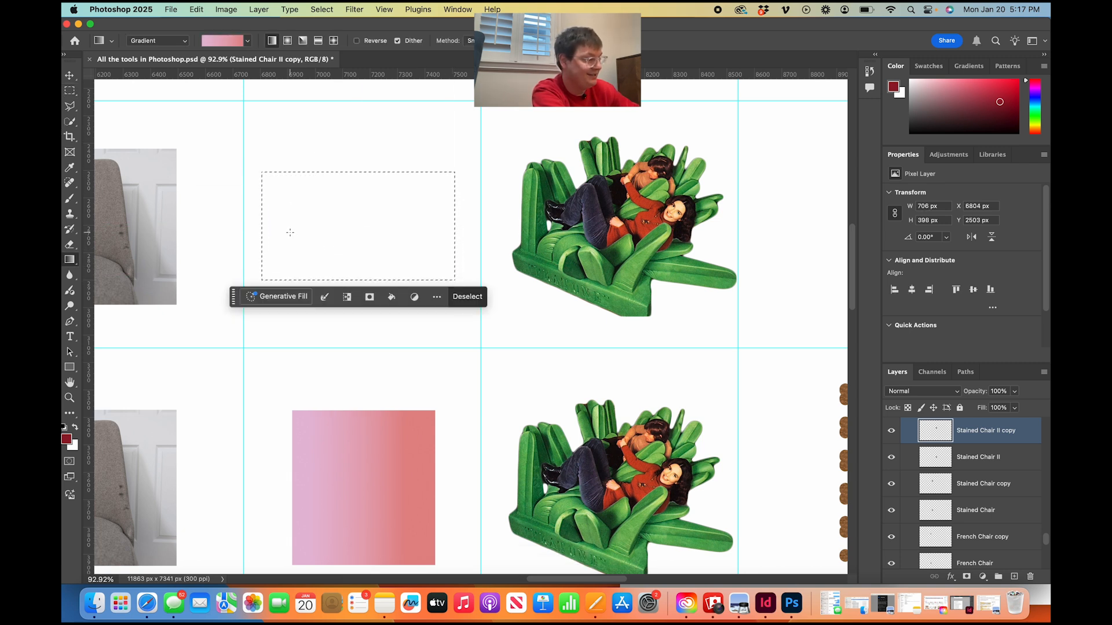
pyautogui.moveTo(284, 230); pyautogui.dragTo(423, 231)
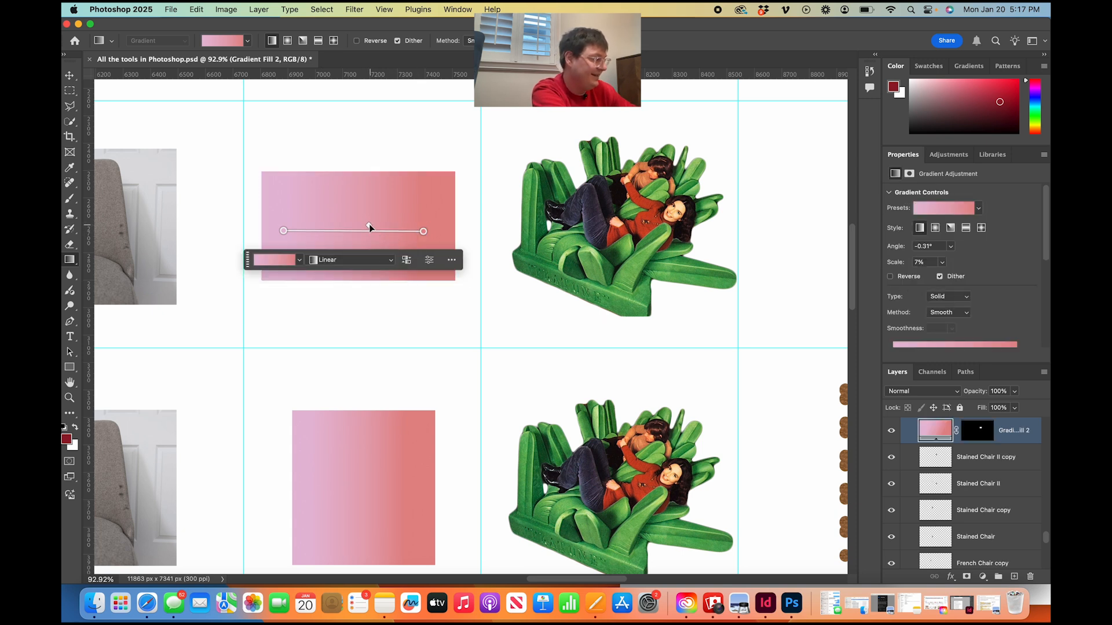
pyautogui.moveTo(370, 227)
pyautogui.mouseDown()
pyautogui.moveTo(316, 226)
pyautogui.moveTo(427, 219)
pyautogui.moveTo(379, 226)
pyautogui.mouseUp()
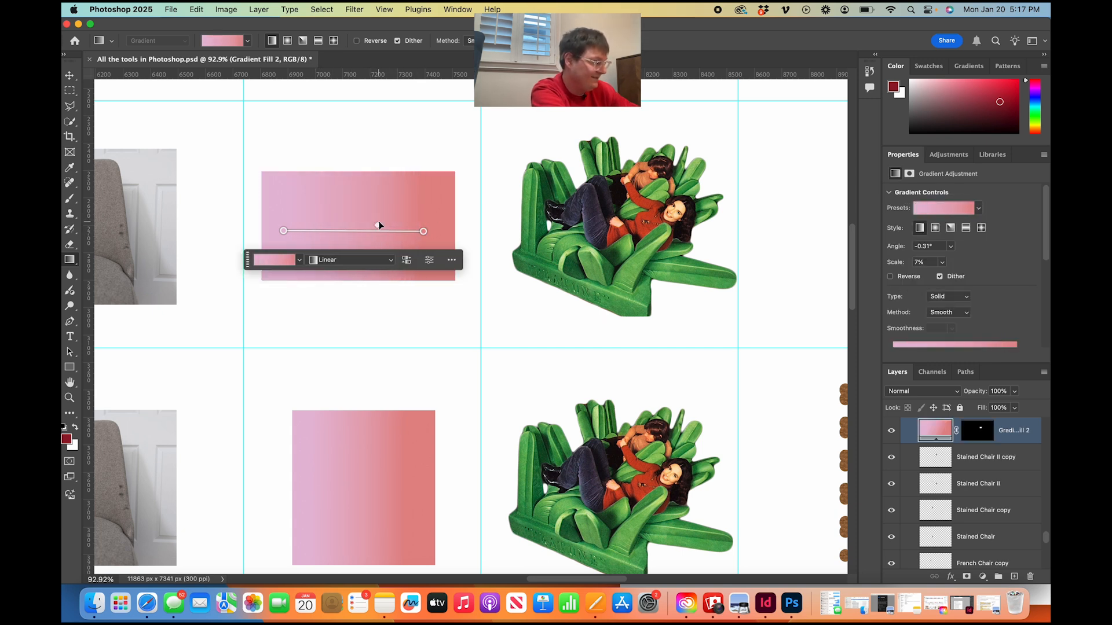
# Change the gradient's style to Diamond and shift its colour midpoint toward the start point.
pyautogui.click(381, 261)
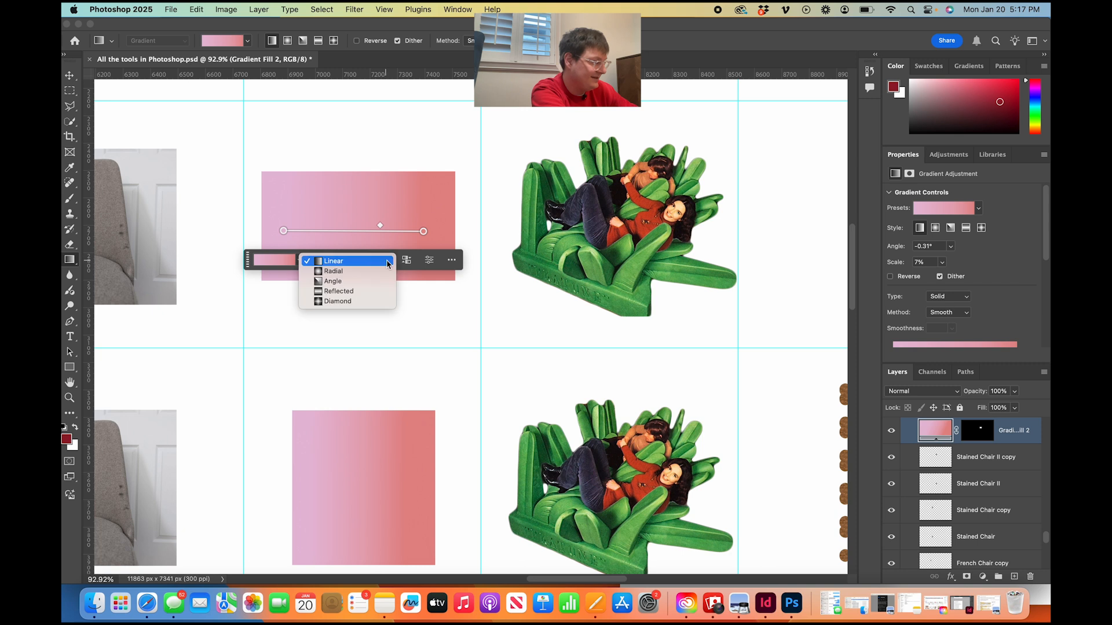
pyautogui.click(344, 302)
pyautogui.moveTo(380, 225)
pyautogui.mouseDown()
pyautogui.moveTo(349, 225)
pyautogui.moveTo(404, 225)
pyautogui.moveTo(345, 225)
pyautogui.mouseUp()
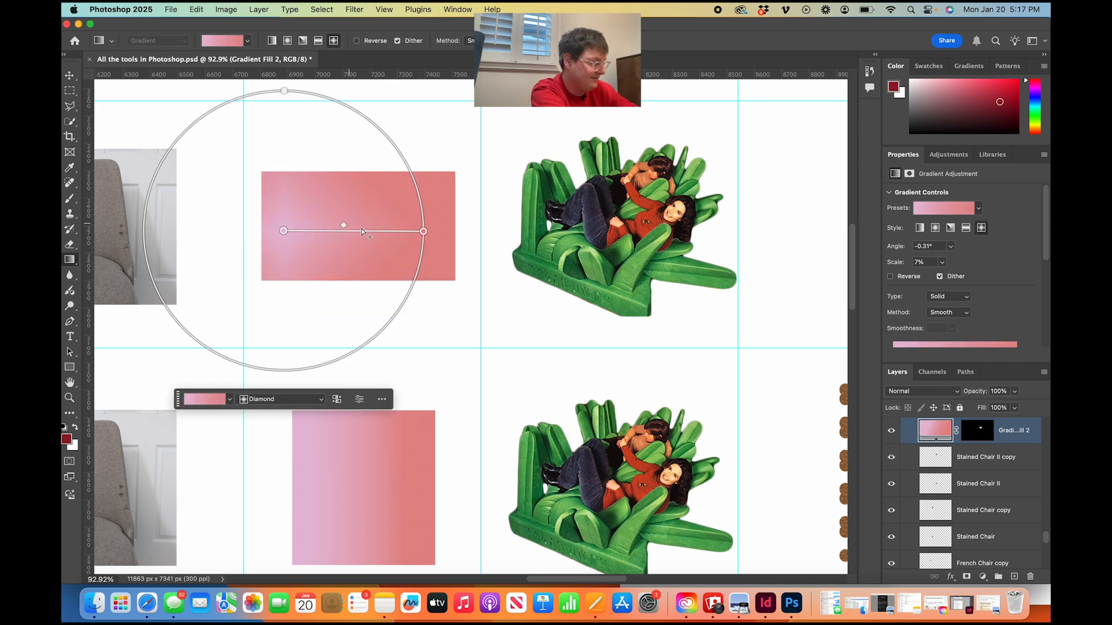
# Set the gradient's end colour to pure bright red and deselect the gradient layer.
pyautogui.doubleClick(423, 231)
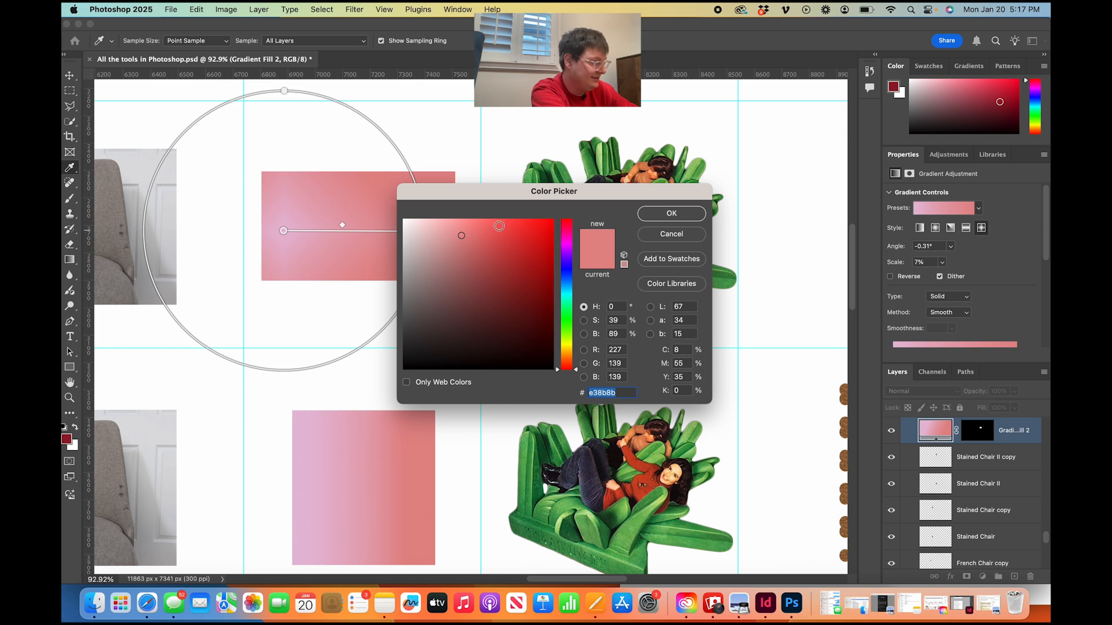
pyautogui.moveTo(491, 229); pyautogui.dragTo(553, 219)
pyautogui.click(671, 214)
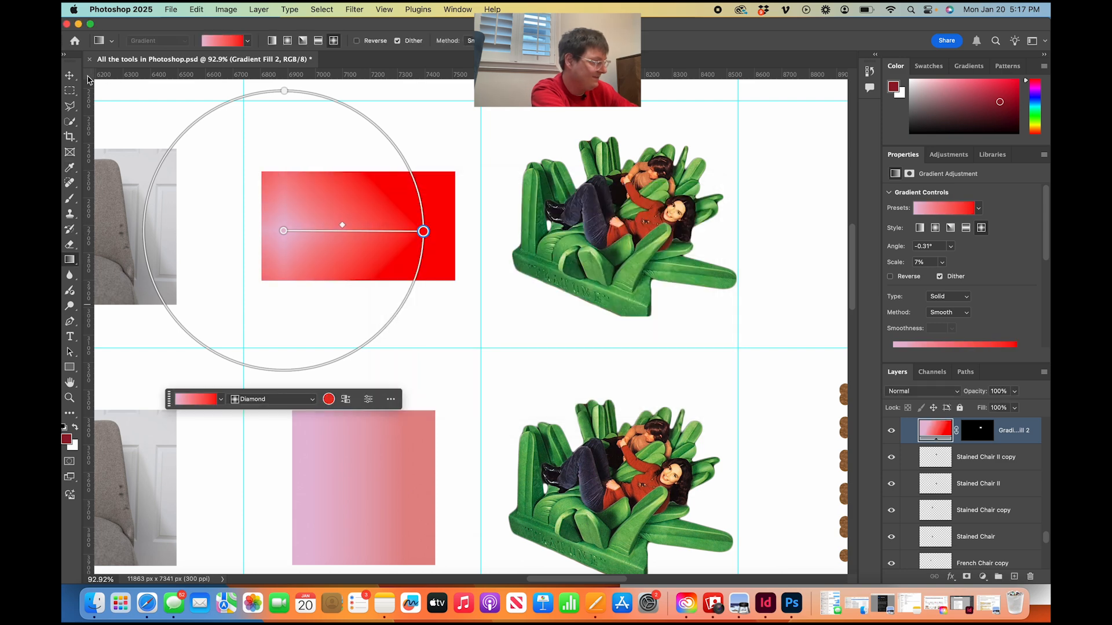
pyautogui.click(70, 76)
pyautogui.click(403, 150)
# Select the upper image of the couple on the green chair in the Blur column.
pyautogui.press('super+minus')
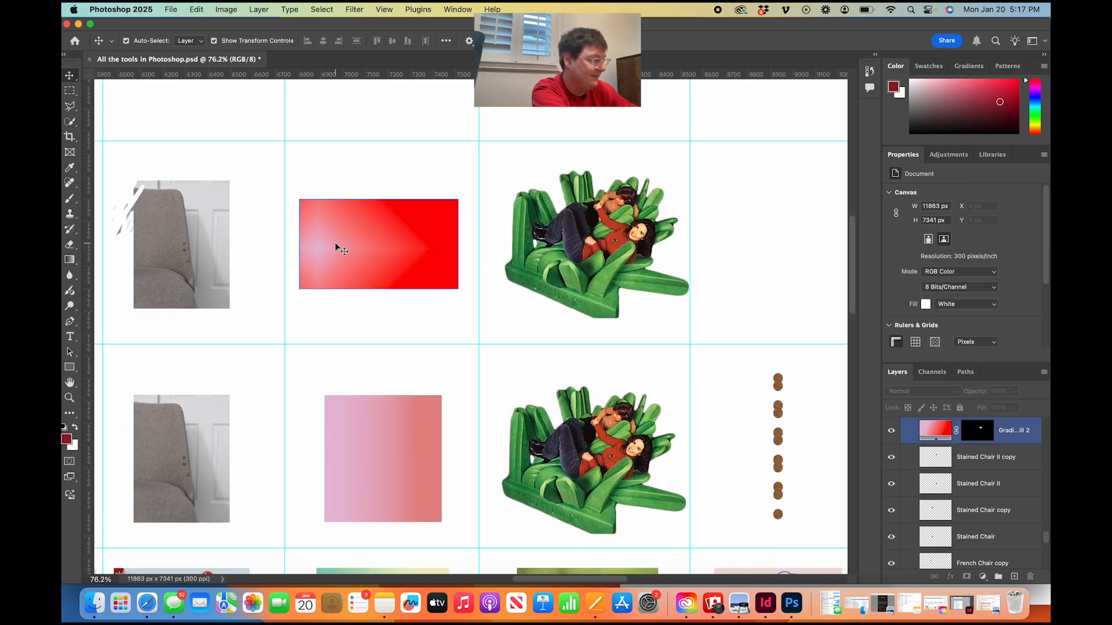
pyautogui.scroll(5, 335, 242)
pyautogui.hscroll(3, 335, 242)
pyautogui.scroll(-10, 335, 242)
pyautogui.hscroll(2, 335, 242)
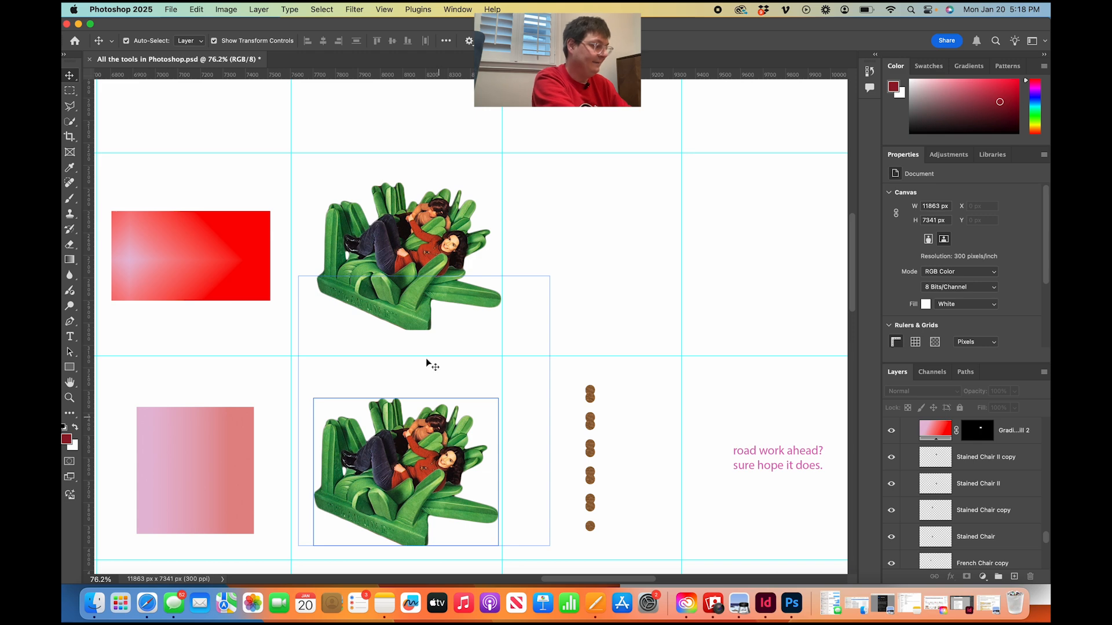
pyautogui.scroll(5, 401, 252)
pyautogui.click(373, 252)
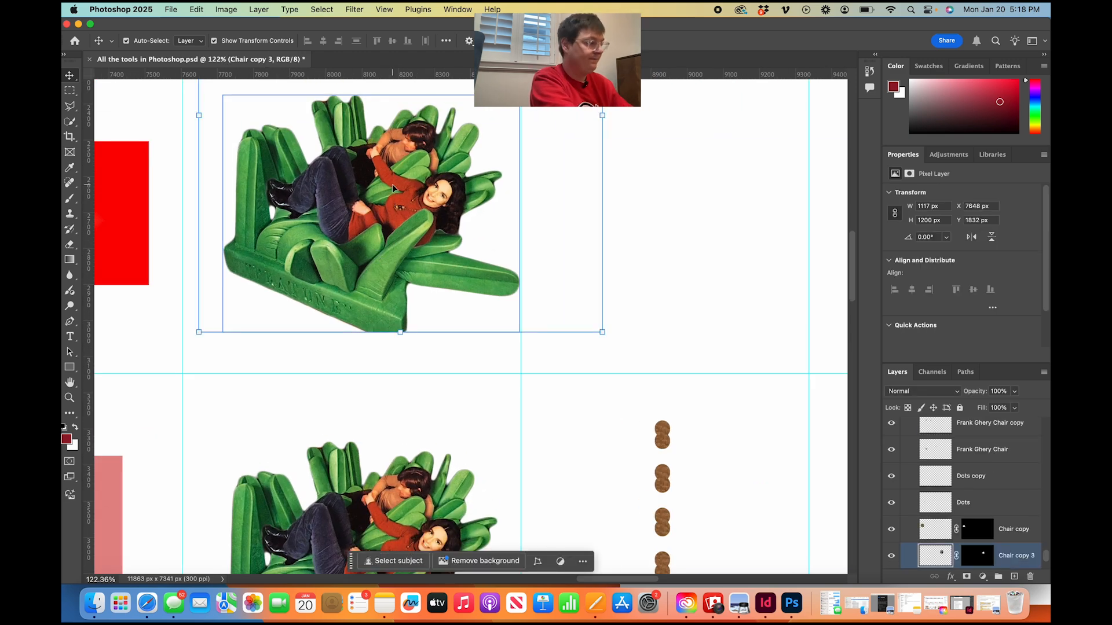
pyautogui.scroll(5, 392, 186)
pyautogui.scroll(4, 392, 187)
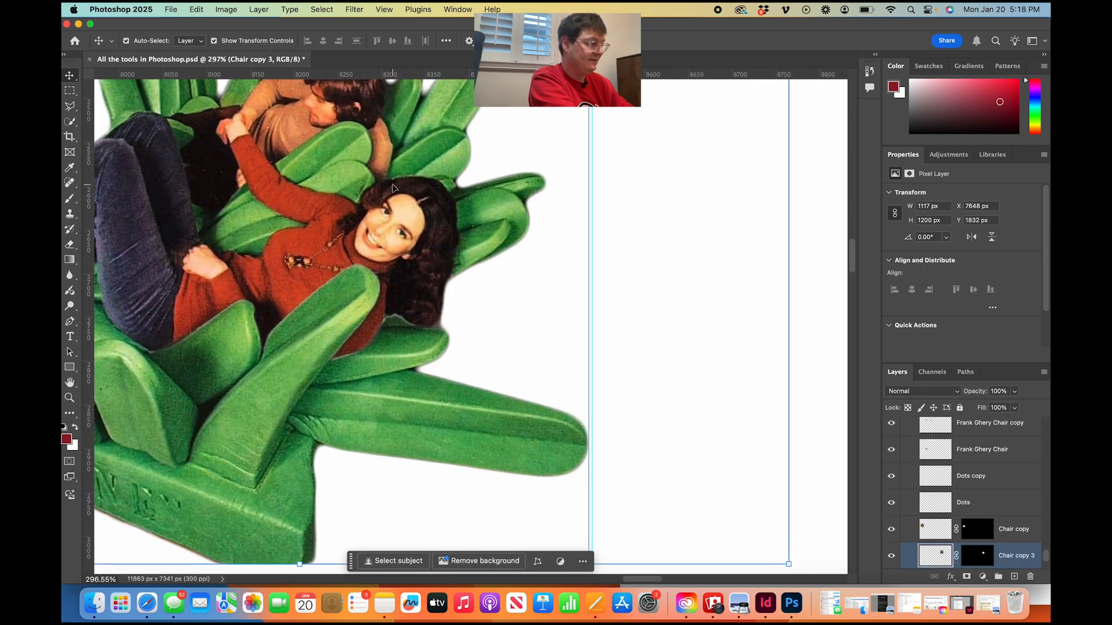
pyautogui.scroll(3, 369, 253)
pyautogui.press('b')
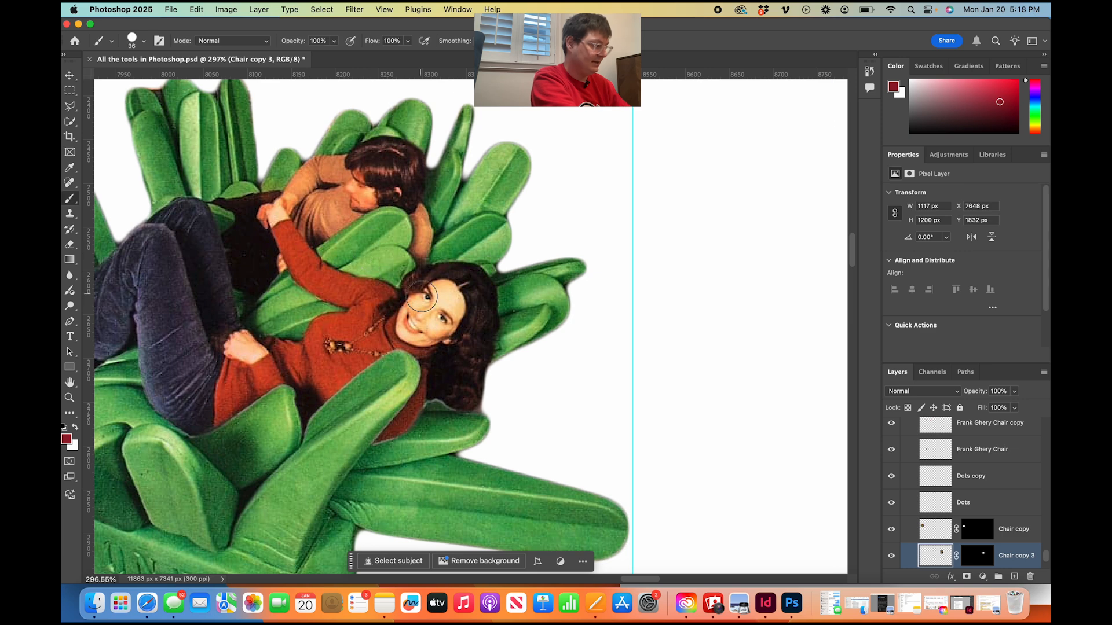
pyautogui.moveTo(428, 296); pyautogui.dragTo(436, 323)
pyautogui.press('super+z')
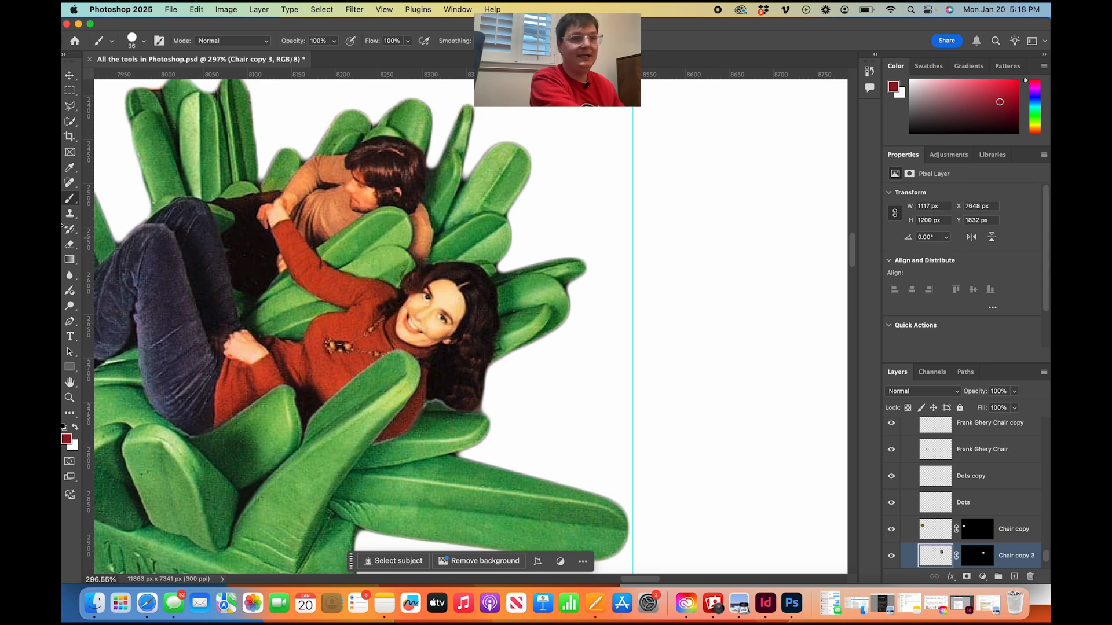
# Blur the woman's face and the head and upper body of the other person with the Blur tool.
pyautogui.click(69, 278)
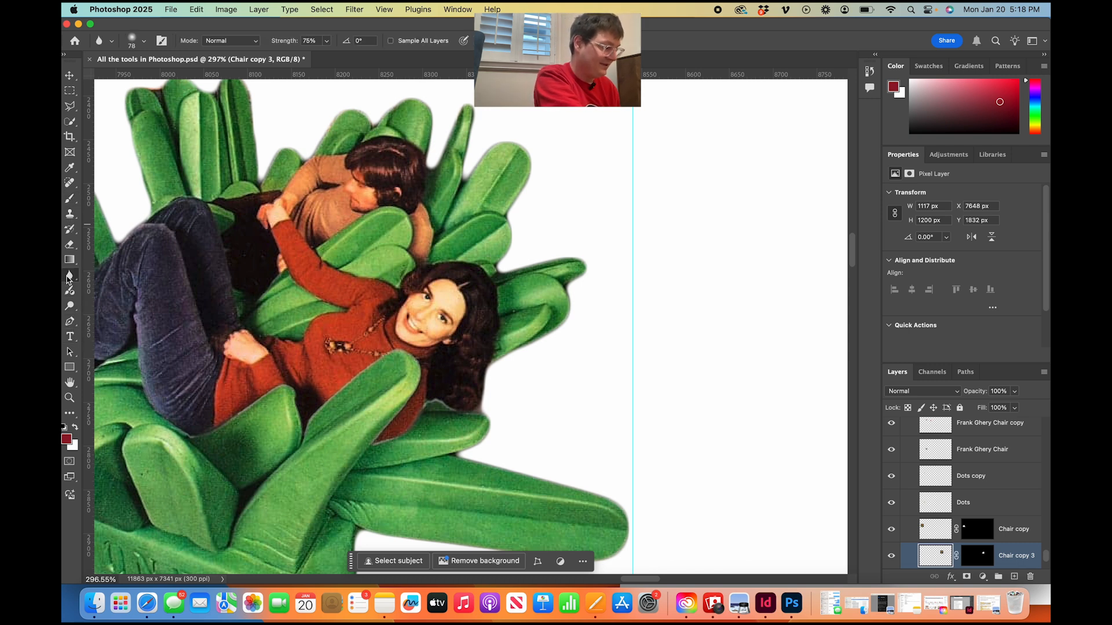
pyautogui.moveTo(421, 295)
pyautogui.mouseDown()
pyautogui.moveTo(432, 329)
pyautogui.moveTo(432, 306)
pyautogui.moveTo(409, 312)
pyautogui.moveTo(434, 279)
pyautogui.moveTo(437, 302)
pyautogui.moveTo(417, 320)
pyautogui.moveTo(421, 292)
pyautogui.mouseUp()
pyautogui.moveTo(346, 152)
pyautogui.mouseDown()
pyautogui.moveTo(325, 212)
pyautogui.moveTo(380, 177)
pyautogui.moveTo(358, 171)
pyautogui.moveTo(373, 209)
pyautogui.moveTo(341, 168)
pyautogui.moveTo(373, 154)
pyautogui.moveTo(336, 191)
pyautogui.mouseUp()
pyautogui.moveTo(427, 313)
pyautogui.mouseDown()
pyautogui.moveTo(438, 357)
pyautogui.moveTo(437, 329)
pyautogui.moveTo(423, 352)
pyautogui.moveTo(388, 333)
pyautogui.moveTo(404, 319)
pyautogui.moveTo(414, 344)
pyautogui.moveTo(454, 292)
pyautogui.mouseUp()
pyautogui.moveTo(401, 183)
pyautogui.mouseDown()
pyautogui.moveTo(380, 168)
pyautogui.moveTo(380, 185)
pyautogui.mouseUp()
pyautogui.moveTo(414, 300)
pyautogui.mouseDown()
pyautogui.moveTo(423, 332)
pyautogui.moveTo(449, 297)
pyautogui.moveTo(421, 293)
pyautogui.moveTo(431, 292)
pyautogui.mouseUp()
pyautogui.scroll(-6, 460, 239)
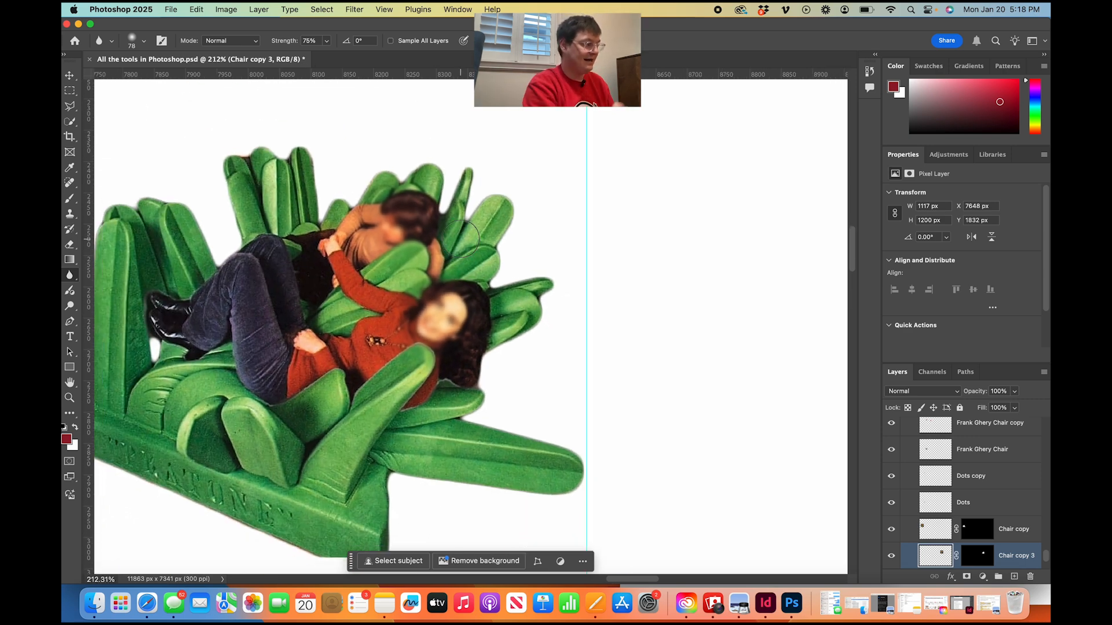
pyautogui.scroll(-2, 461, 239)
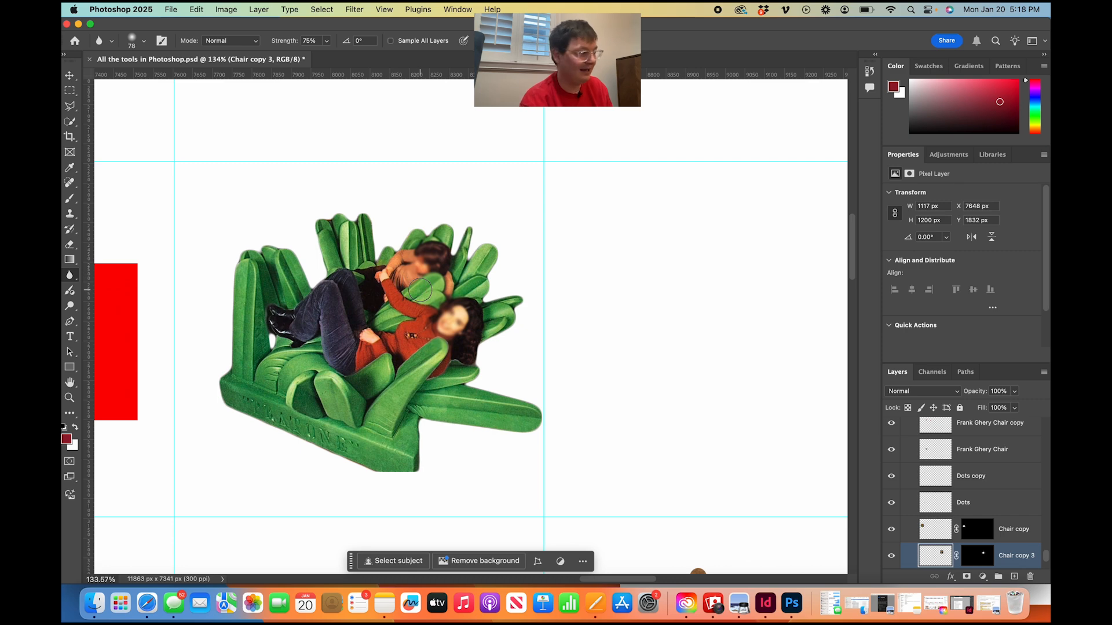
# Examine the chart's Pen, Type and Rectangle columns with their ratings, sample images and tool description cards.
pyautogui.scroll(-4, 466, 313)
pyautogui.scroll(-1, 420, 290)
pyautogui.hscroll(3, 420, 289)
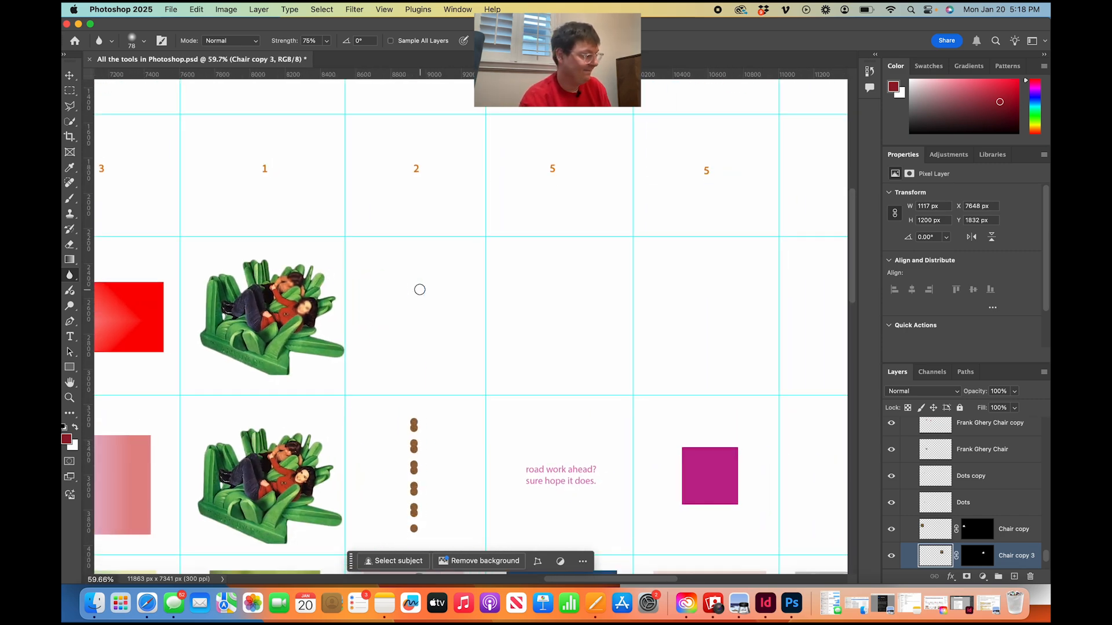
pyautogui.scroll(-3, 420, 290)
pyautogui.scroll(-4, 379, 390)
pyautogui.scroll(6, 349, 424)
pyautogui.scroll(-4, 349, 423)
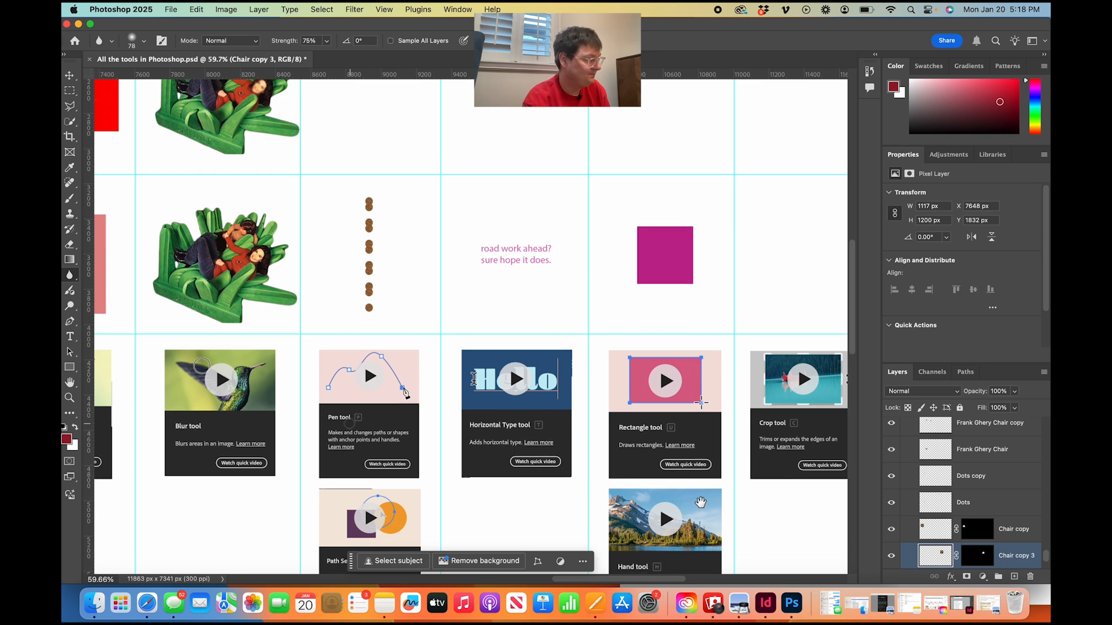
pyautogui.scroll(3, 349, 423)
pyautogui.scroll(3, 349, 423)
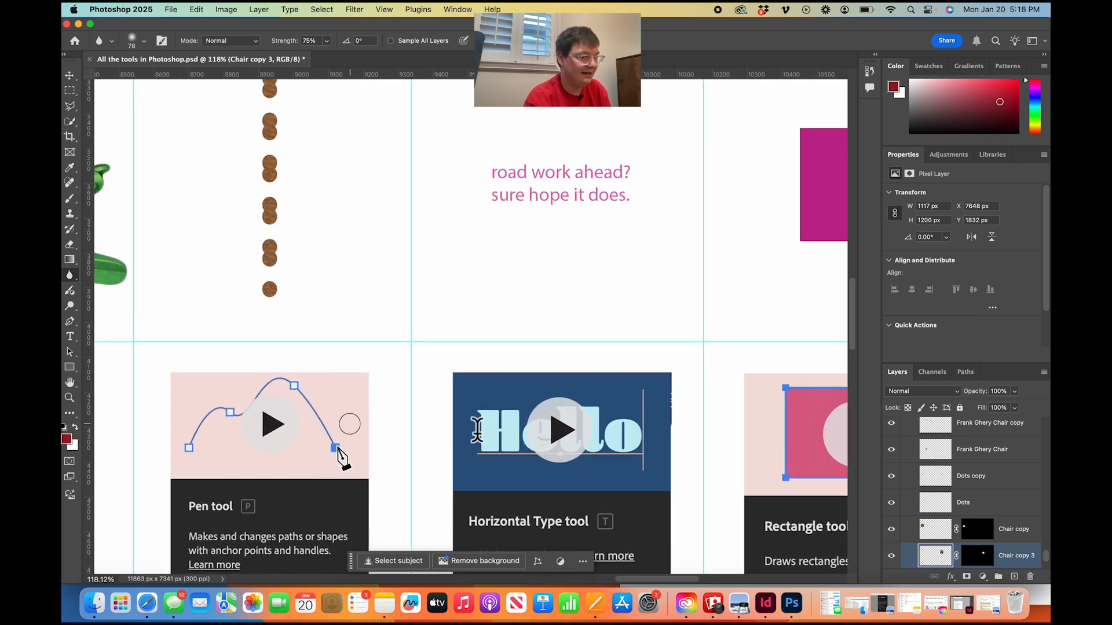
pyautogui.scroll(-3, 349, 424)
pyautogui.scroll(-5, 349, 424)
pyautogui.hscroll(-2, 349, 424)
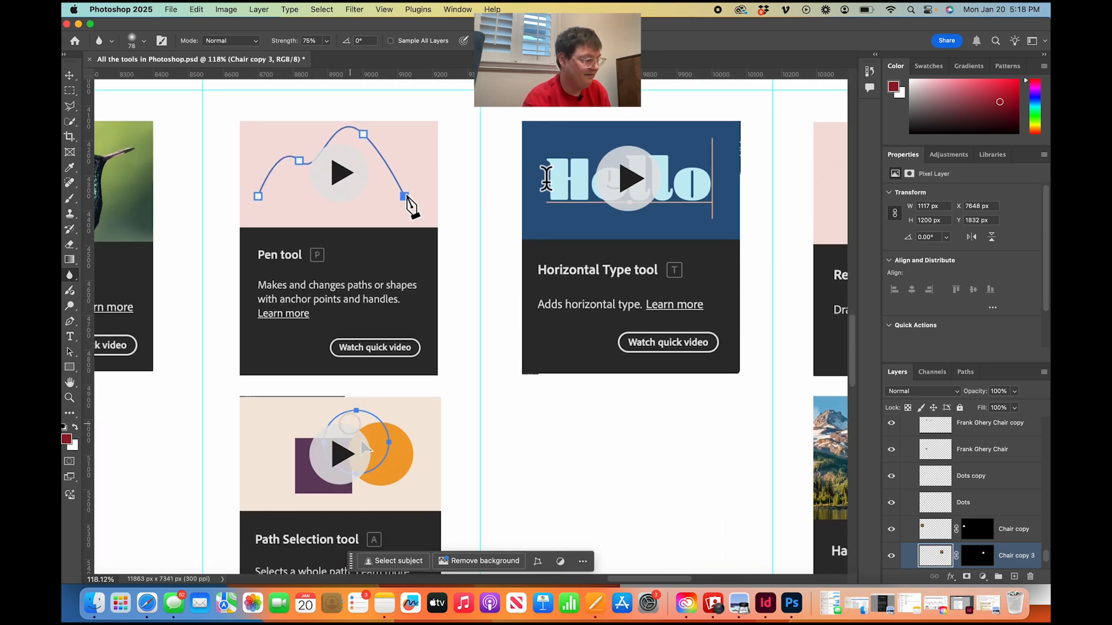
pyautogui.scroll(12, 349, 423)
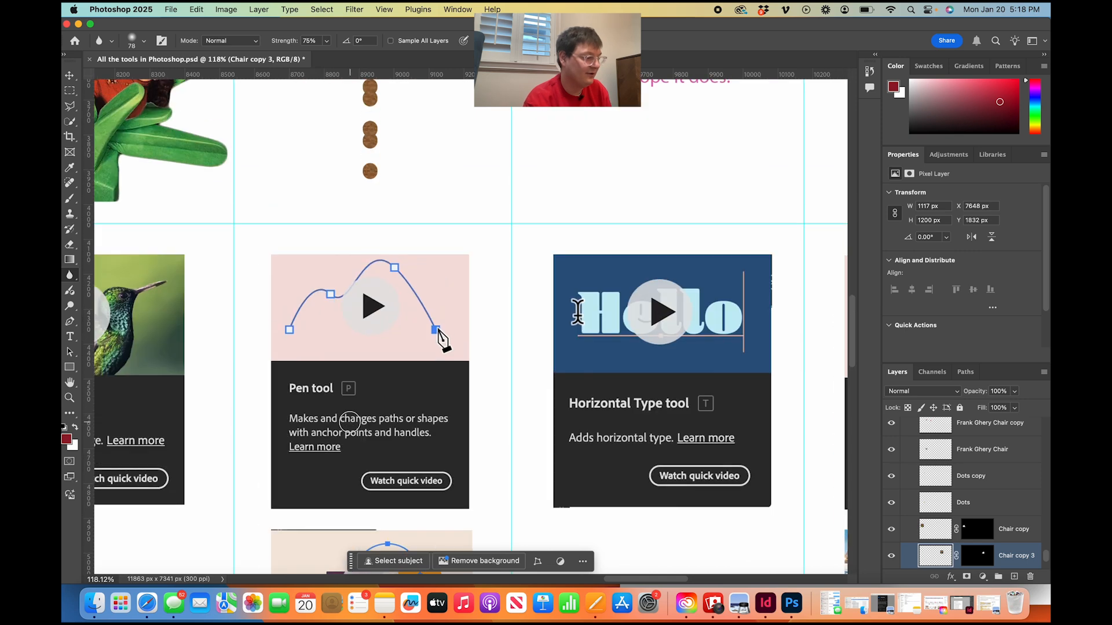
pyautogui.scroll(2, 349, 423)
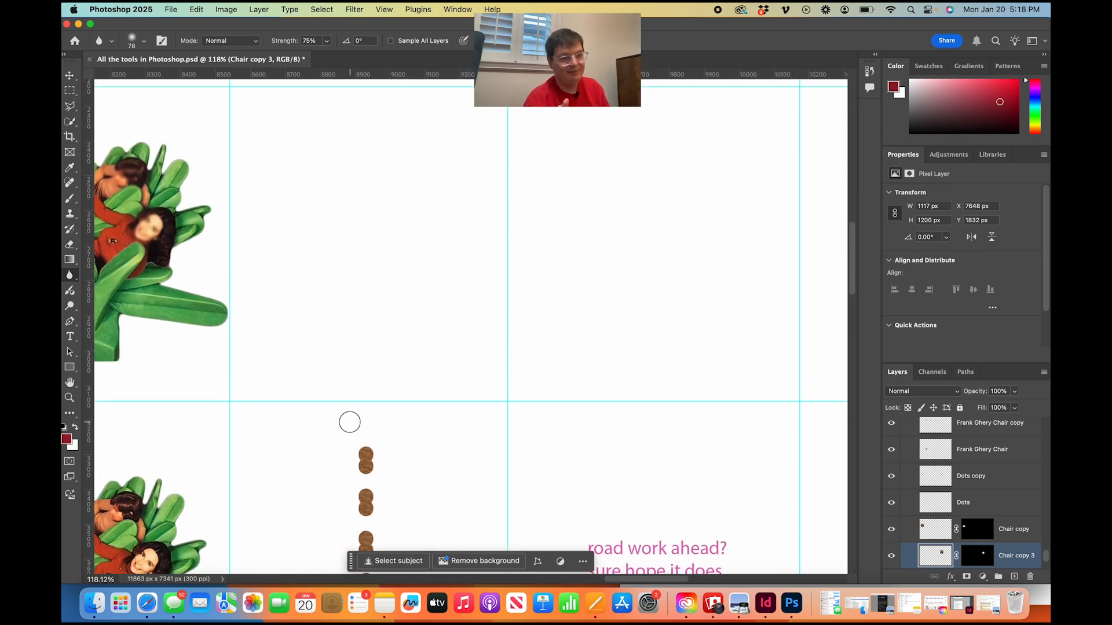
pyautogui.scroll(-5, 335, 336)
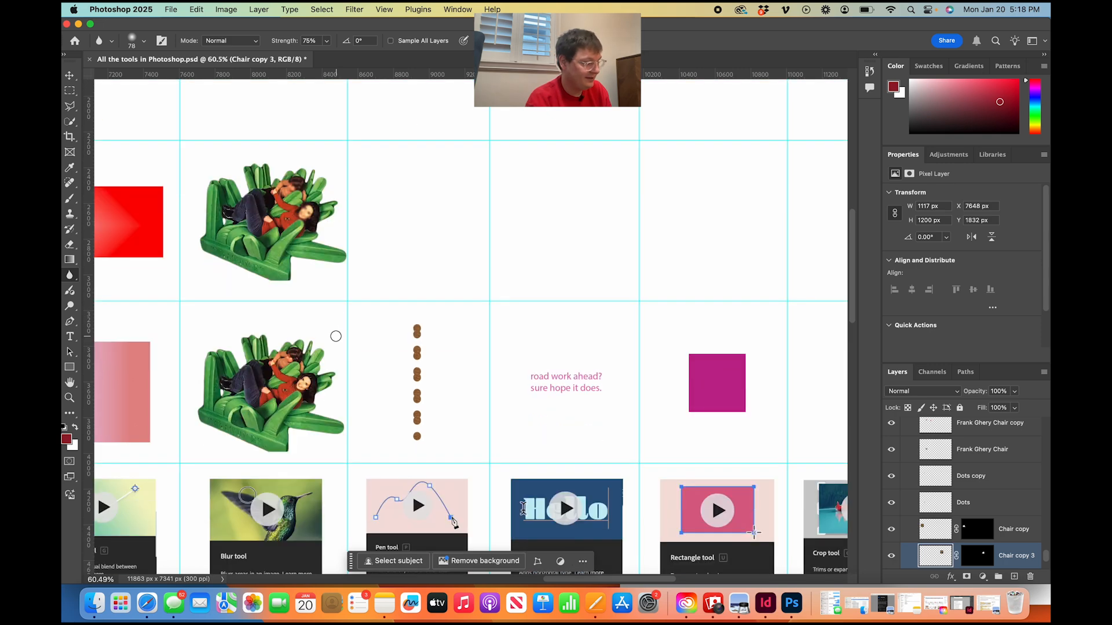
# Draw an irregular eight-point shape about 301 by 670 px in the empty Pen column cell with the Pen tool.
pyautogui.scroll(5, 336, 335)
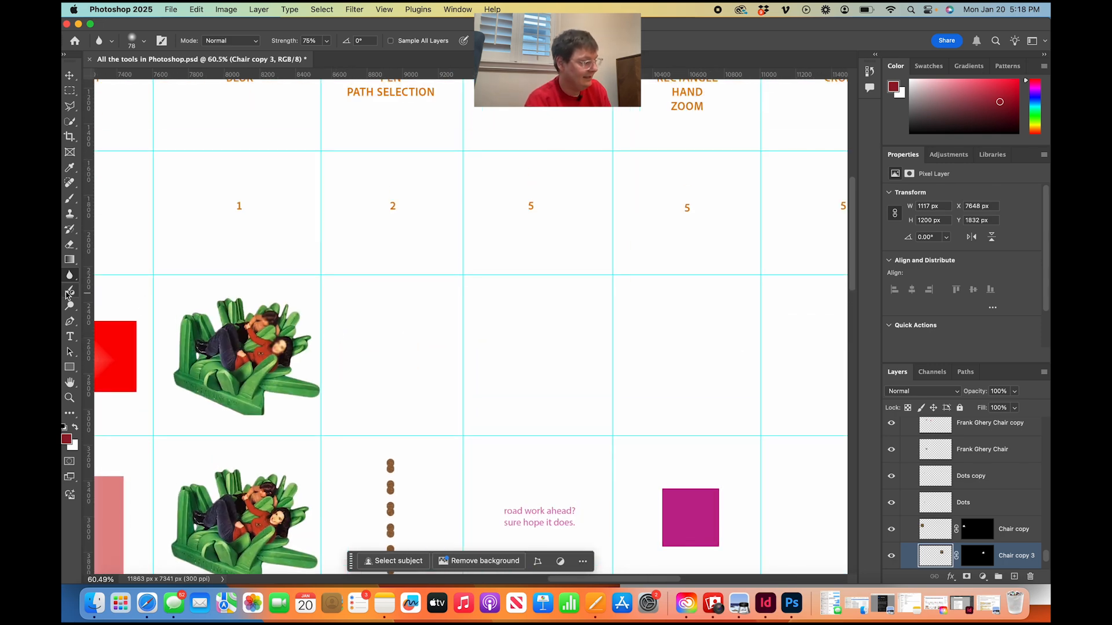
pyautogui.click(70, 322)
pyautogui.click(370, 410)
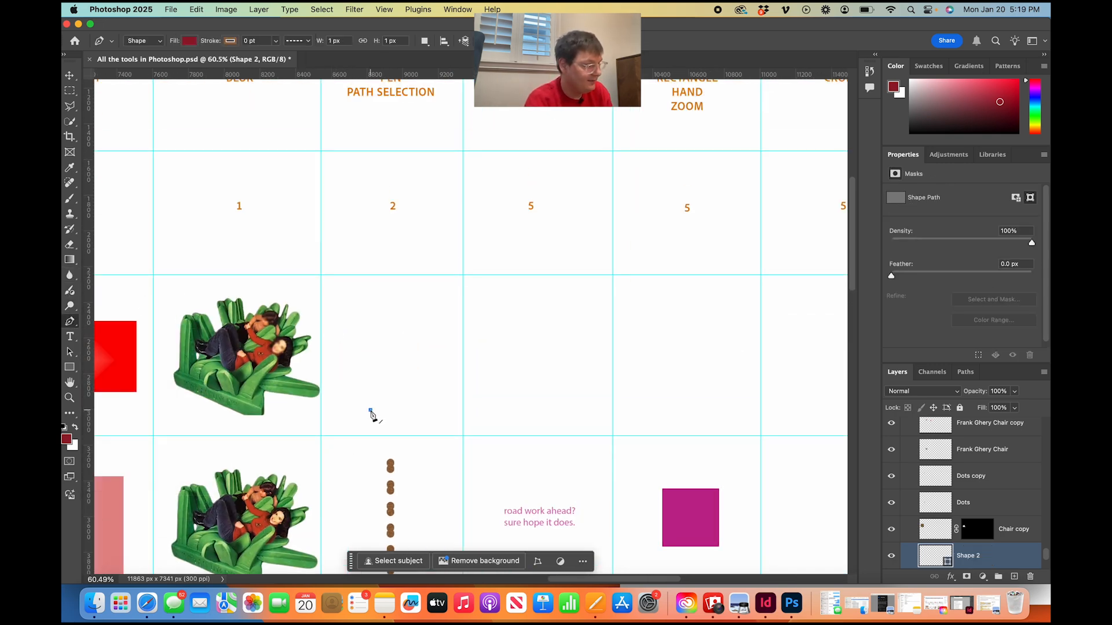
pyautogui.click(368, 357)
pyautogui.click(390, 329)
pyautogui.click(392, 304)
pyautogui.click(405, 291)
pyautogui.click(417, 304)
pyautogui.click(421, 330)
pyautogui.click(421, 370)
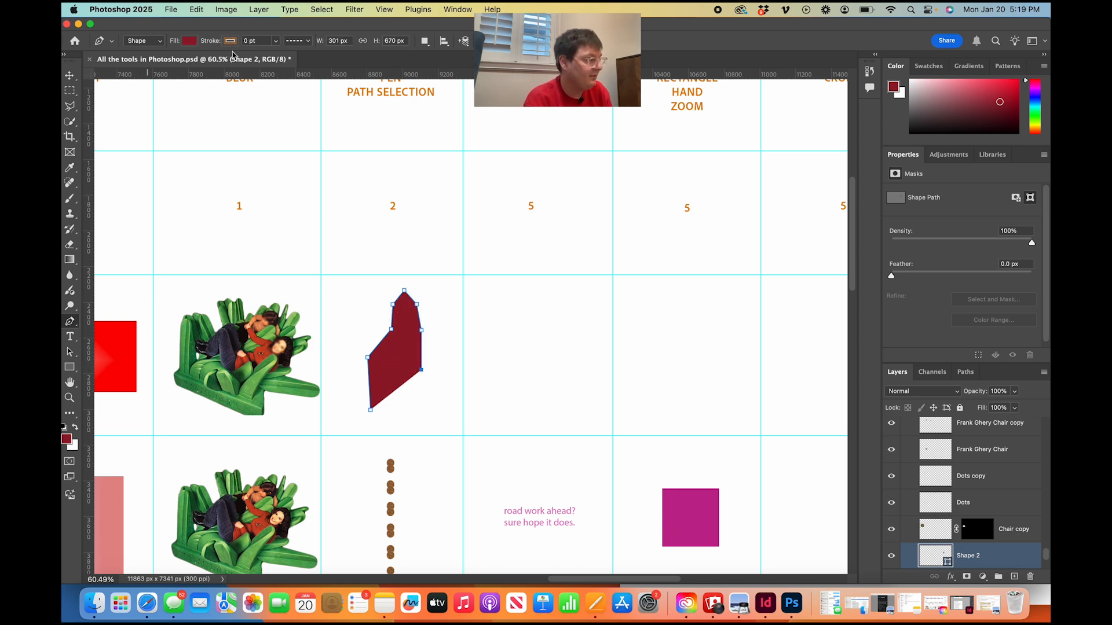
# Give the Pen shape a stroke with the golden leaf pattern from the Trees group and a width of about 24 pt.
pyautogui.click(230, 41)
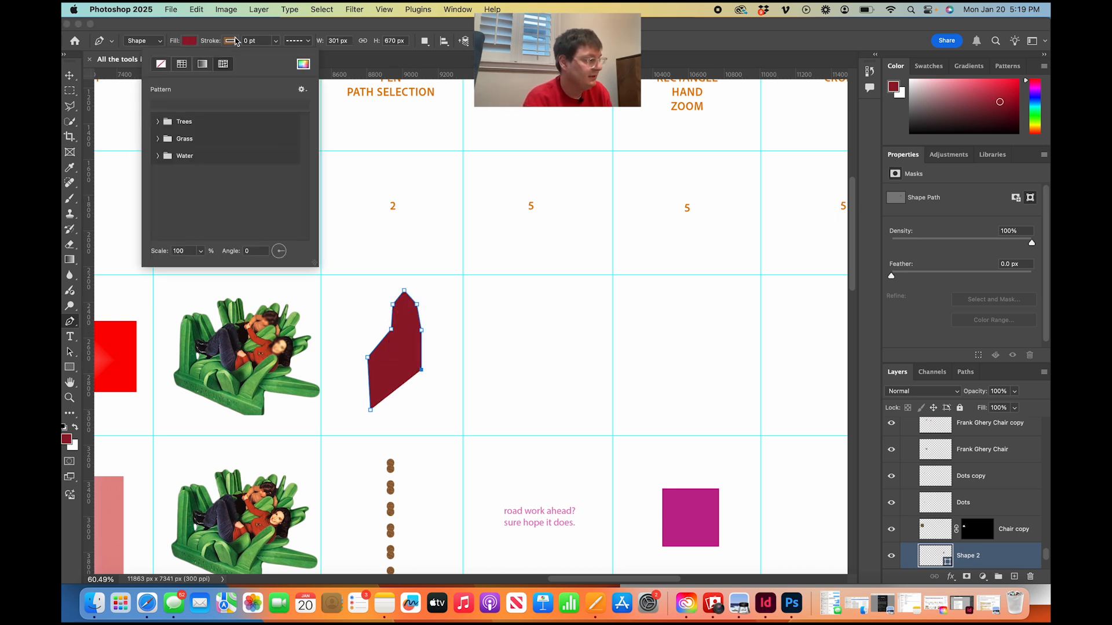
pyautogui.click(158, 121)
pyautogui.click(210, 142)
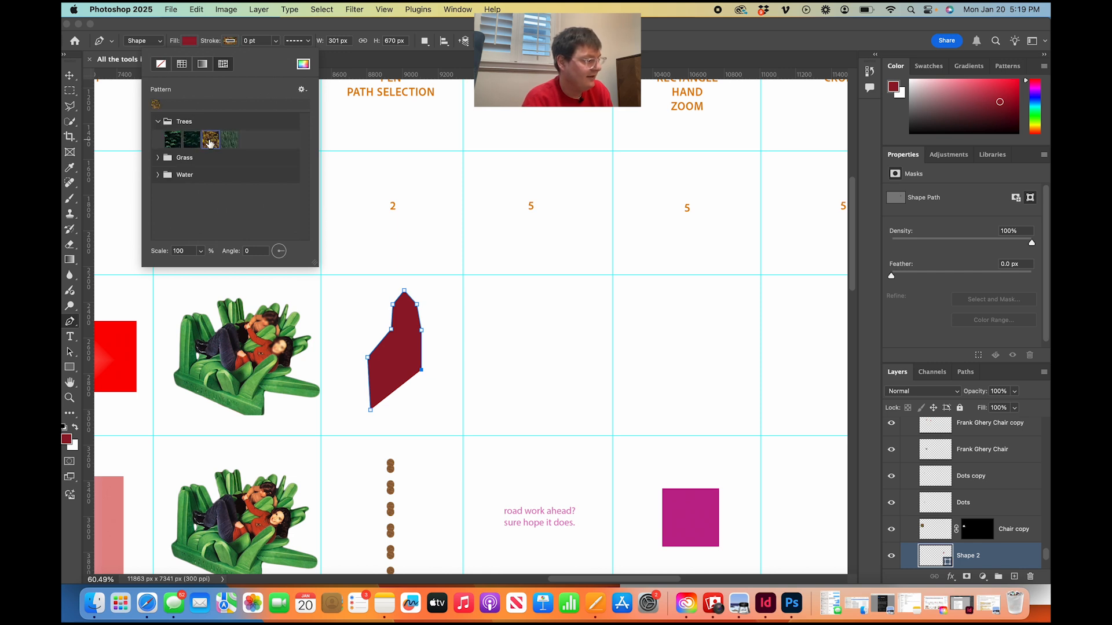
pyautogui.click(268, 32)
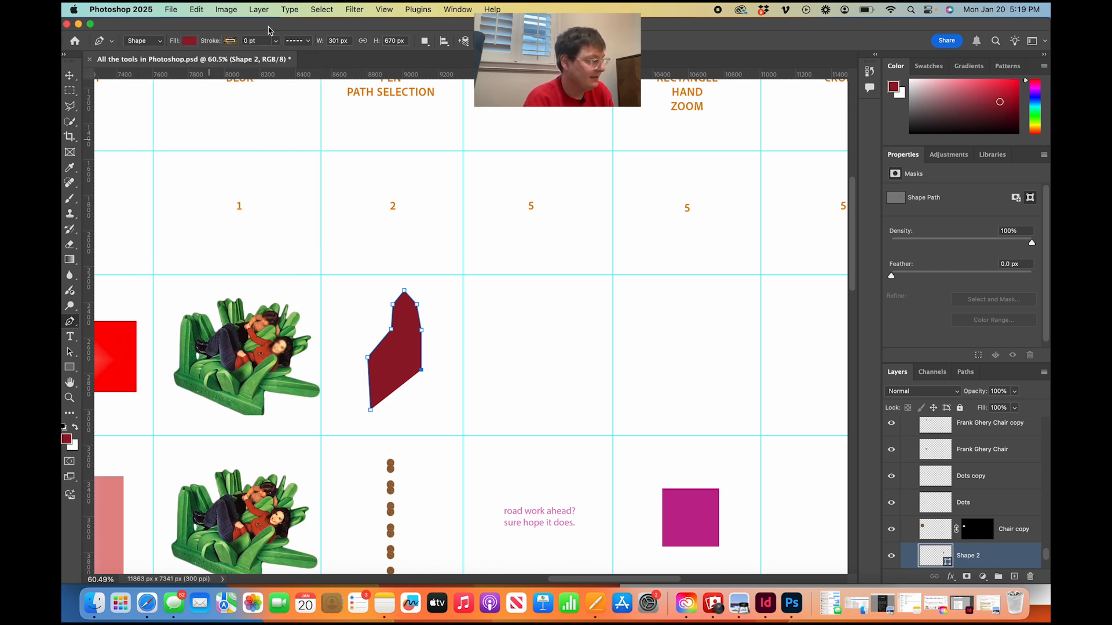
pyautogui.click(276, 41)
pyautogui.moveTo(276, 58)
pyautogui.mouseDown()
pyautogui.moveTo(322, 59)
pyautogui.moveTo(306, 58)
pyautogui.mouseUp()
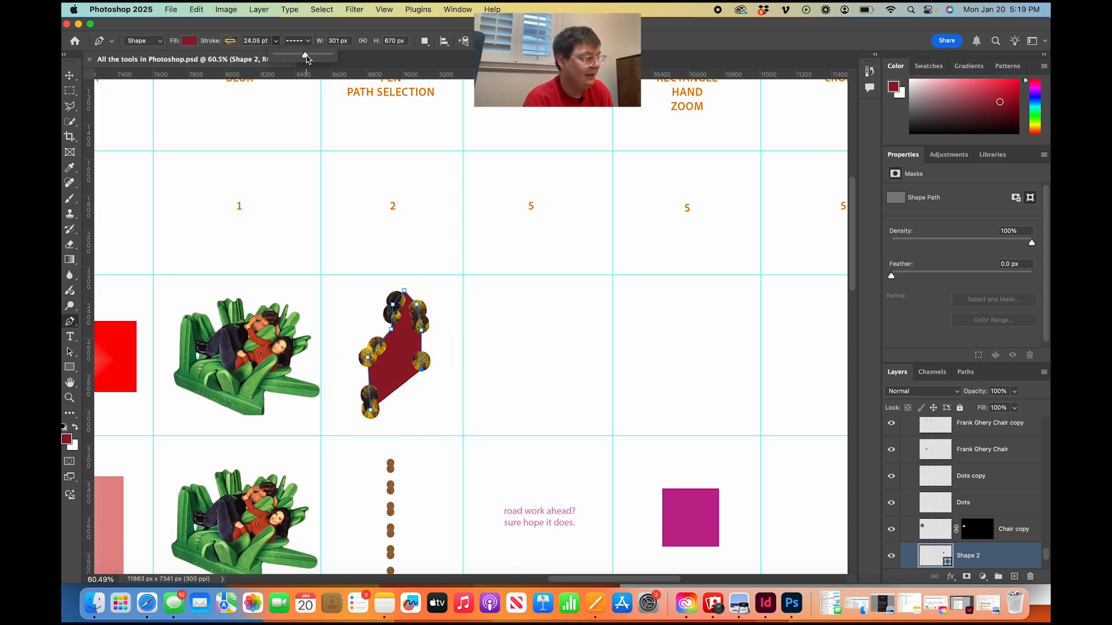
pyautogui.click(71, 77)
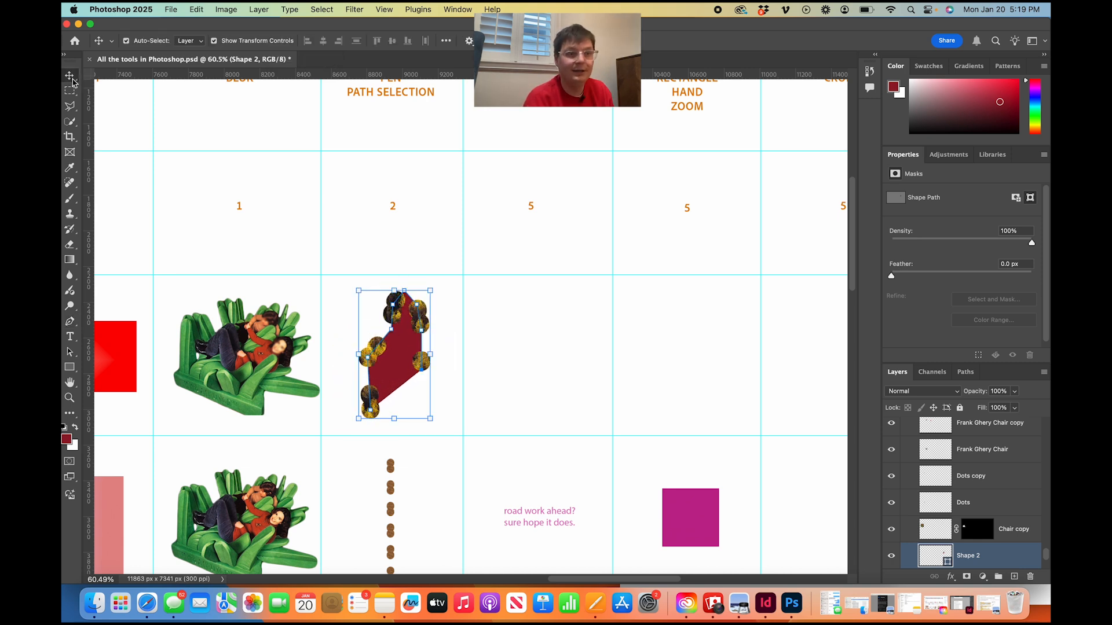
# Draw a roughly square paragraph text box with the Type tool in the empty Horizontal Type column cell.
pyautogui.click(364, 262)
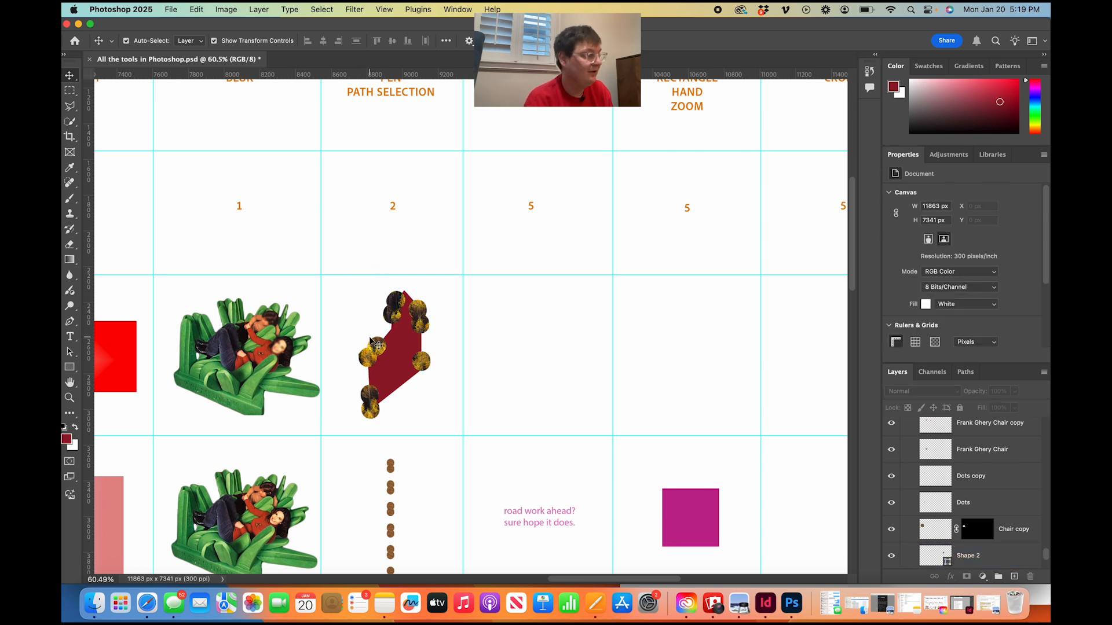
pyautogui.hscroll(3, 374, 345)
pyautogui.hscroll(8, 370, 340)
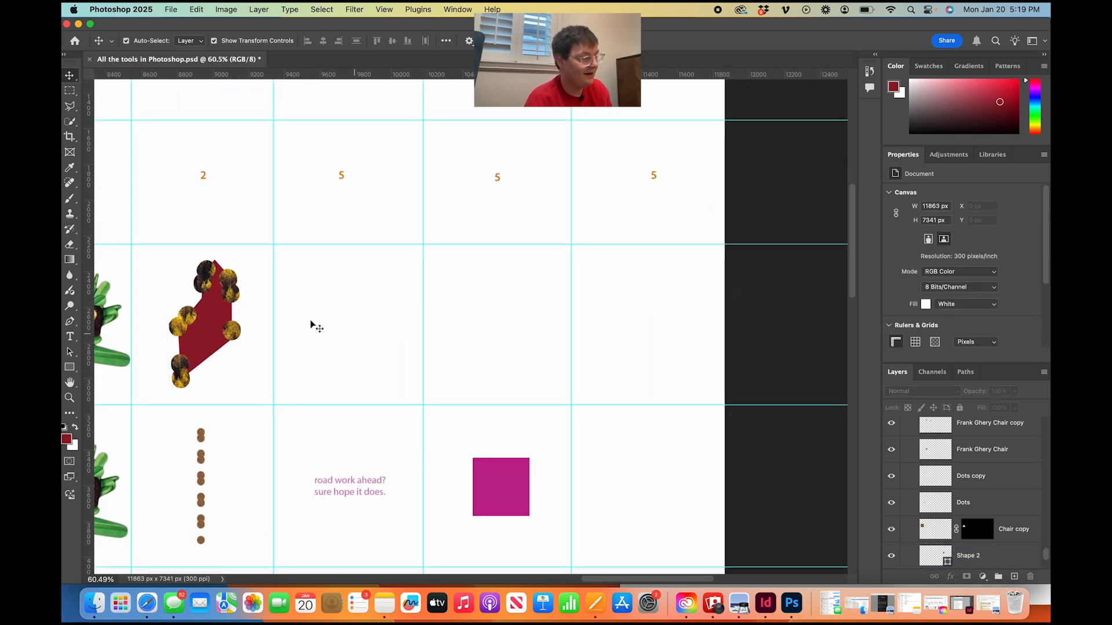
pyautogui.click(70, 339)
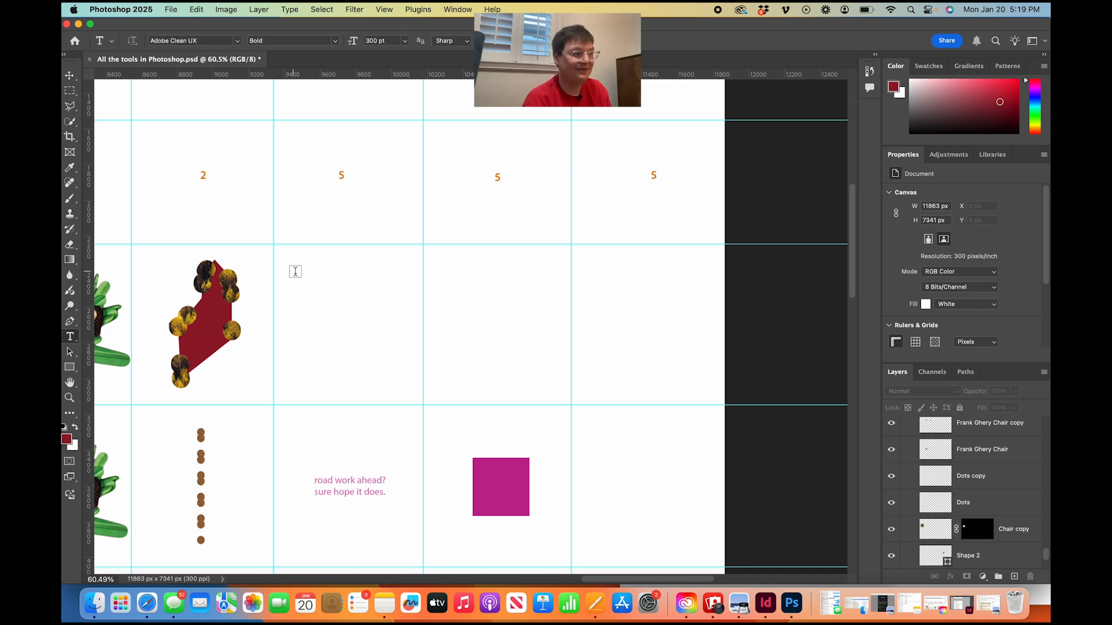
pyautogui.moveTo(289, 266); pyautogui.dragTo(406, 379)
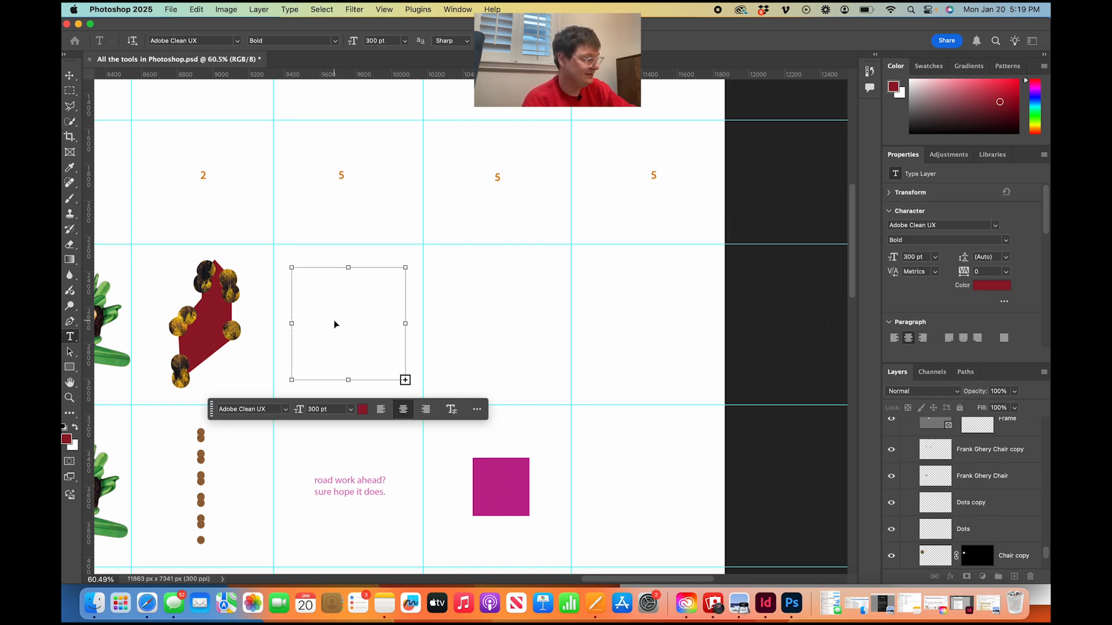
# Set the text size to 11 pt and fill the text box with the centred lorem ipsum paragraph starting "hkbygjhfghj".
pyautogui.click(350, 411)
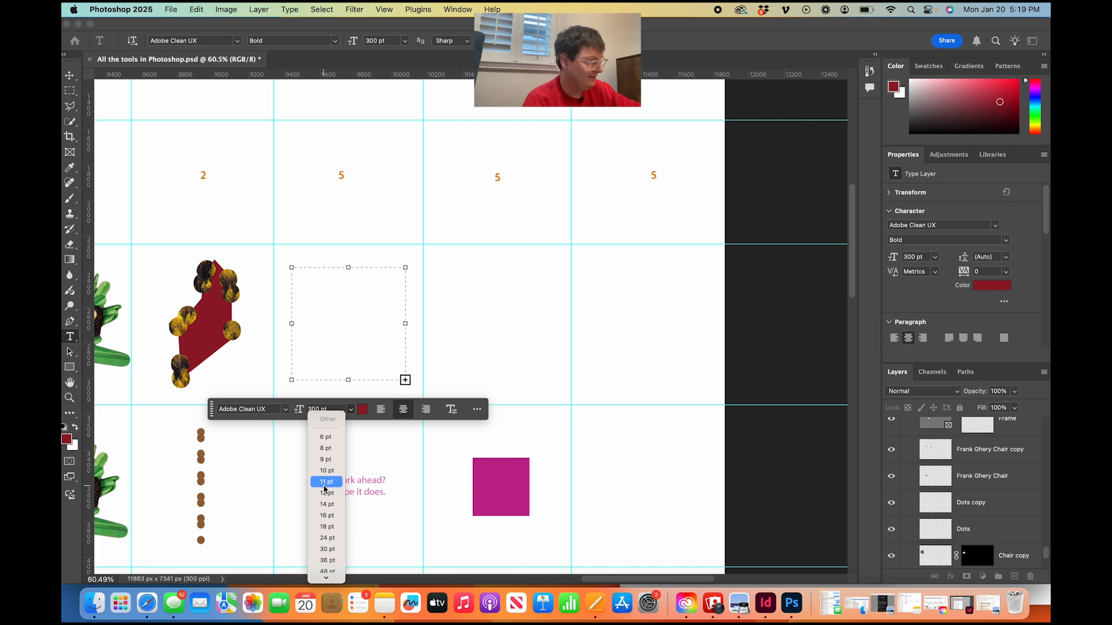
pyautogui.click(324, 460)
pyautogui.click(362, 353)
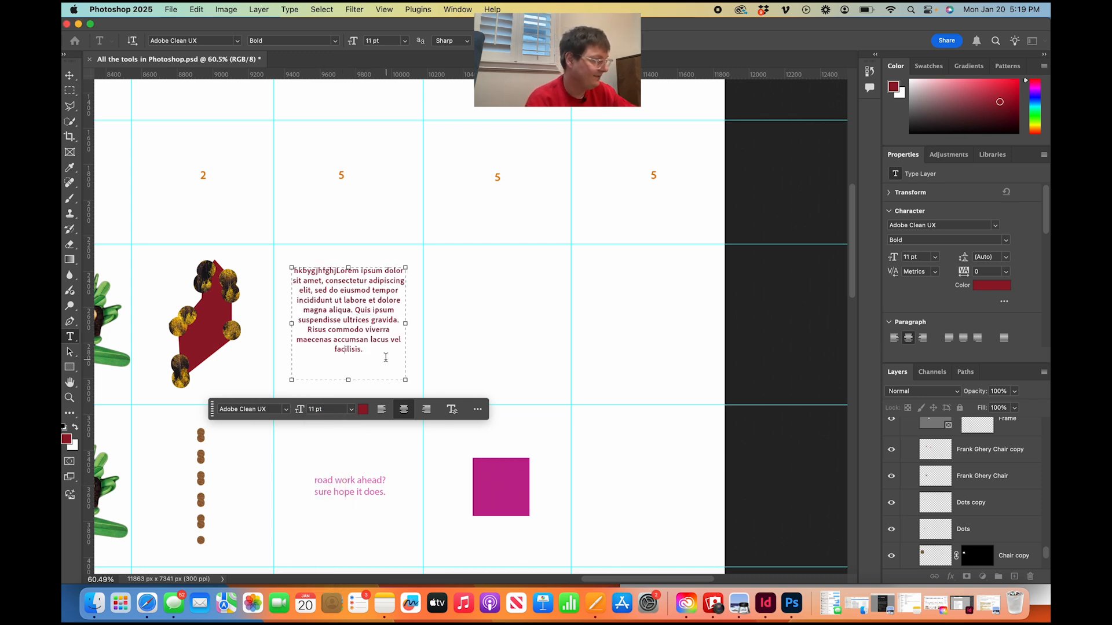
pyautogui.press('super+a')
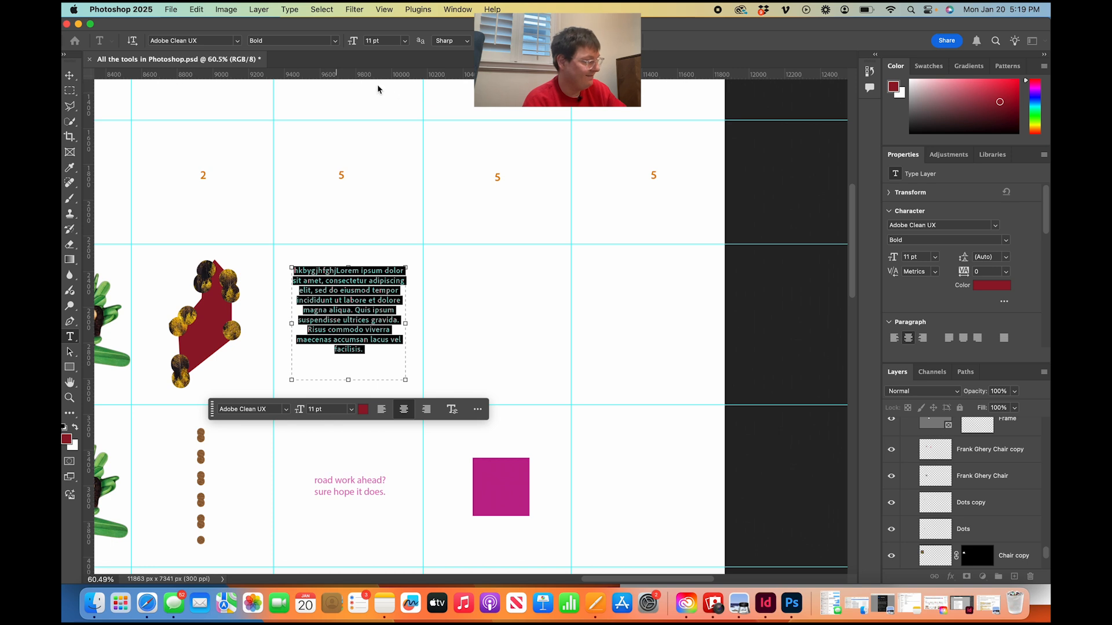
pyautogui.click(69, 76)
# Draw a rectangle about 494 by 301 px in the empty Rectangle column cell, keeping the golden leaf pattern stroke.
pyautogui.scroll(5, 394, 225)
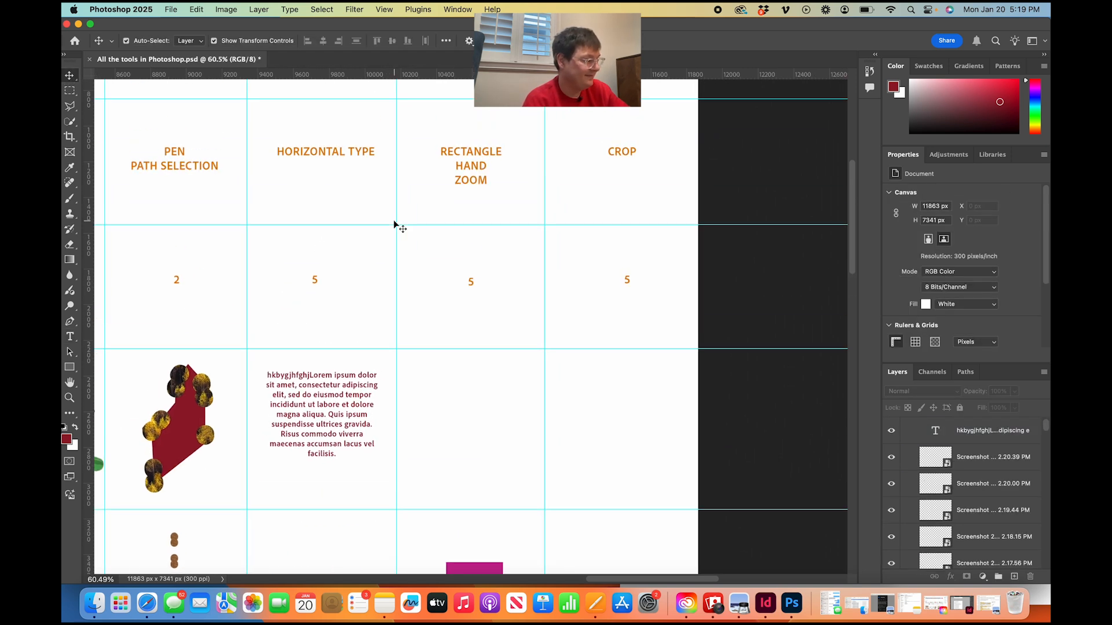
pyautogui.scroll(-5, 395, 223)
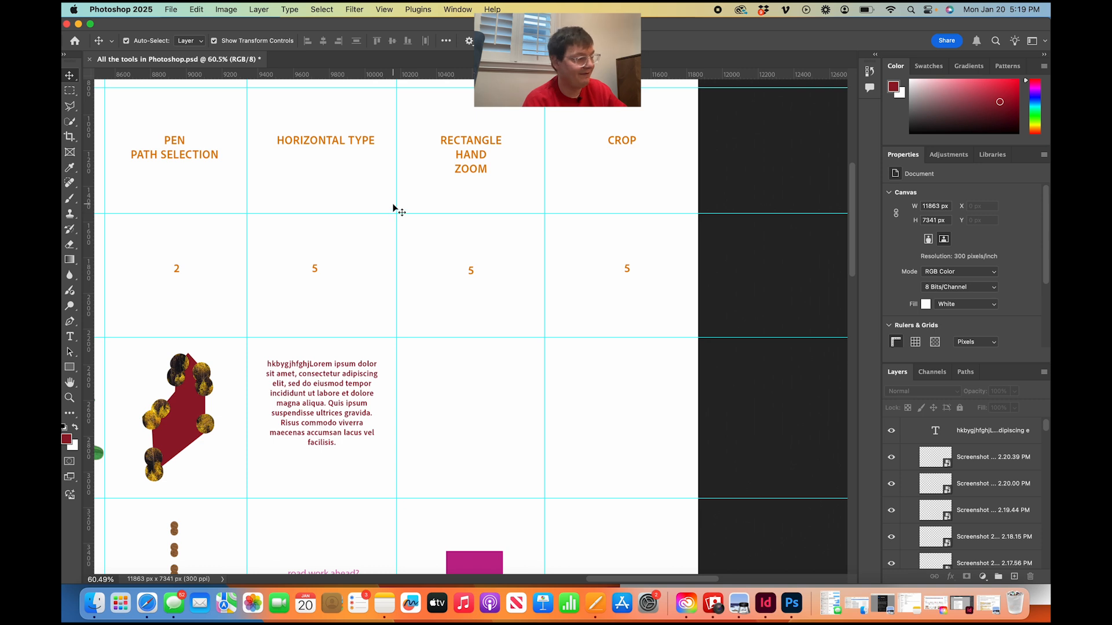
pyautogui.hscroll(2, 397, 208)
pyautogui.scroll(-1, 395, 209)
pyautogui.hscroll(1, 394, 208)
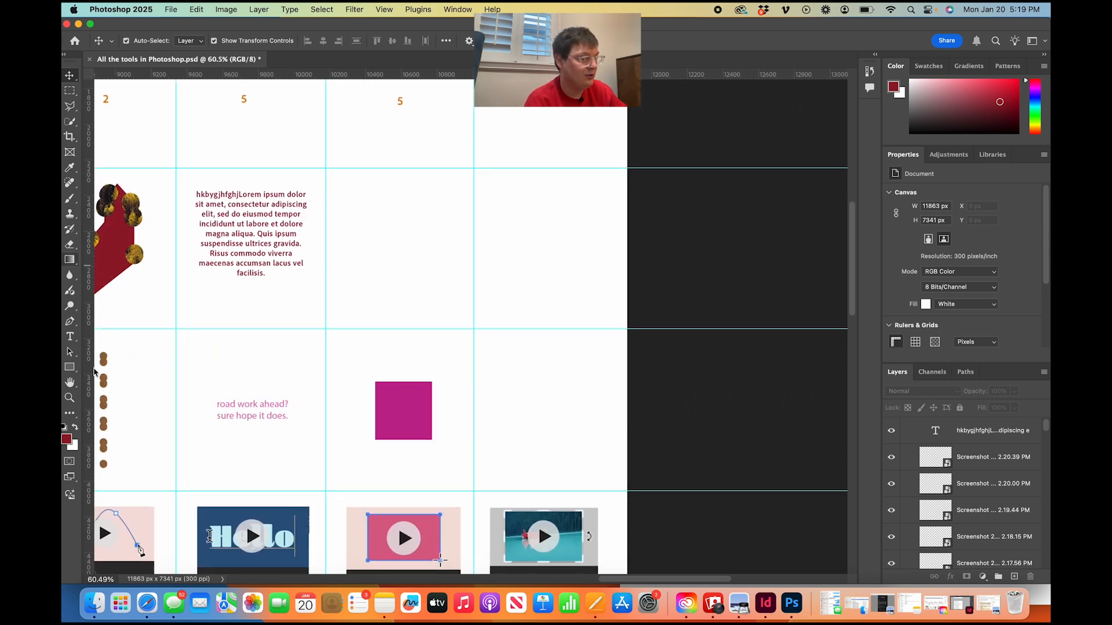
pyautogui.click(72, 368)
pyautogui.moveTo(358, 182)
pyautogui.mouseDown()
pyautogui.moveTo(466, 237)
pyautogui.moveTo(444, 235)
pyautogui.mouseUp()
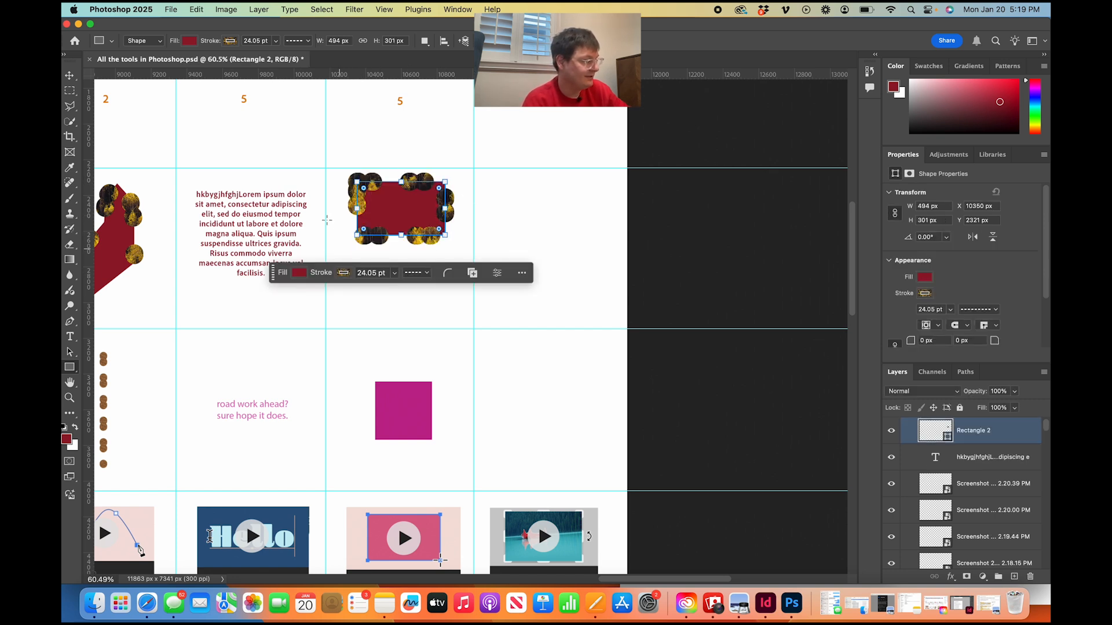
pyautogui.click(231, 41)
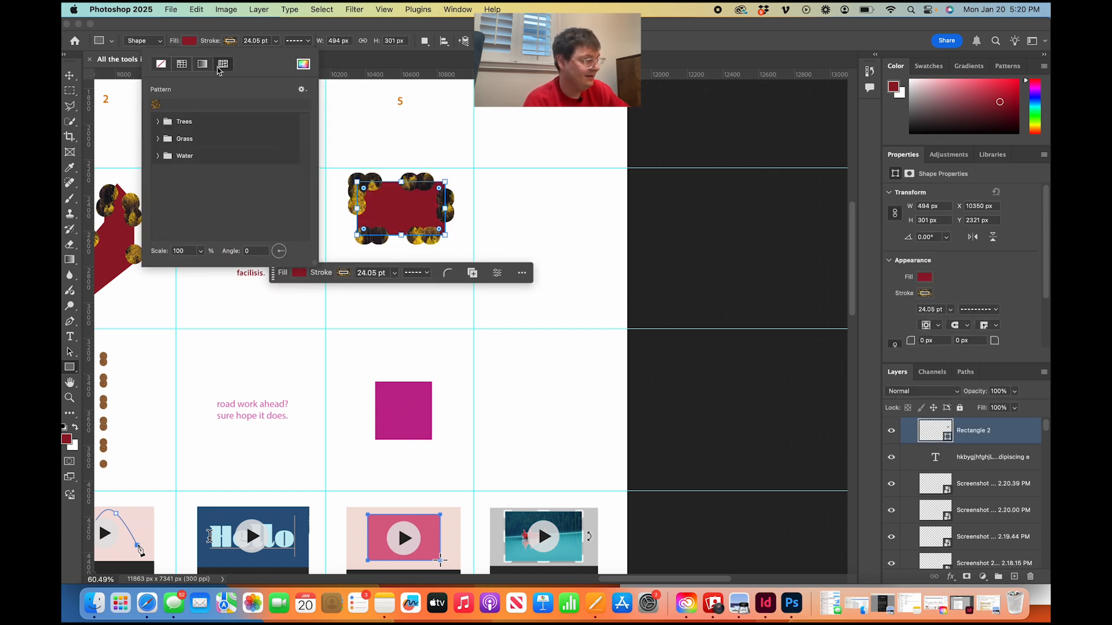
pyautogui.click(249, 32)
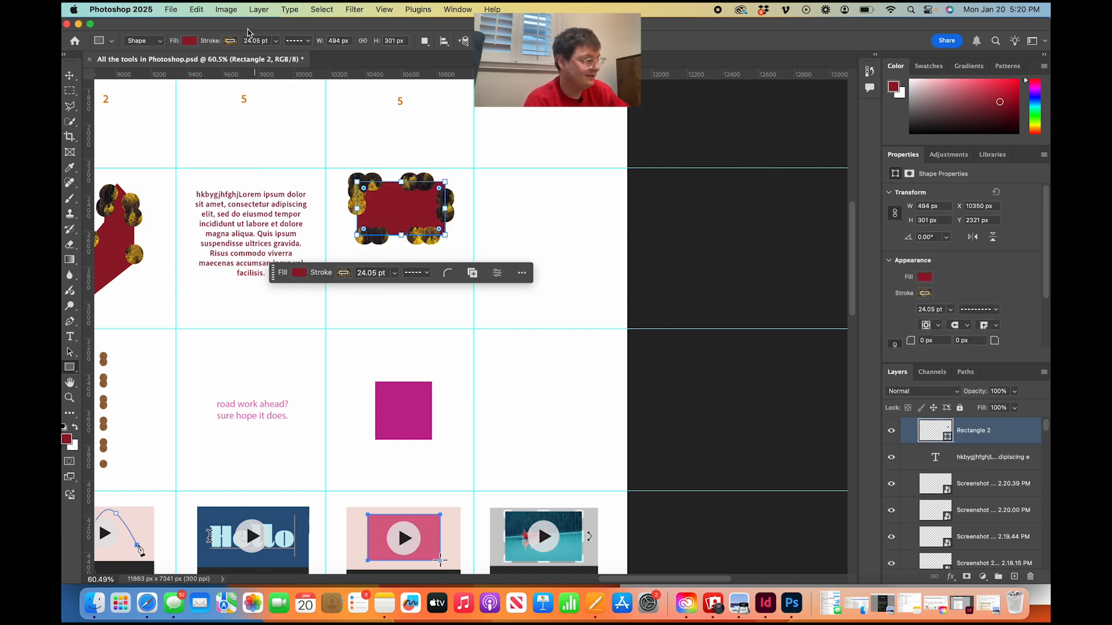
pyautogui.click(334, 223)
pyautogui.click(591, 347)
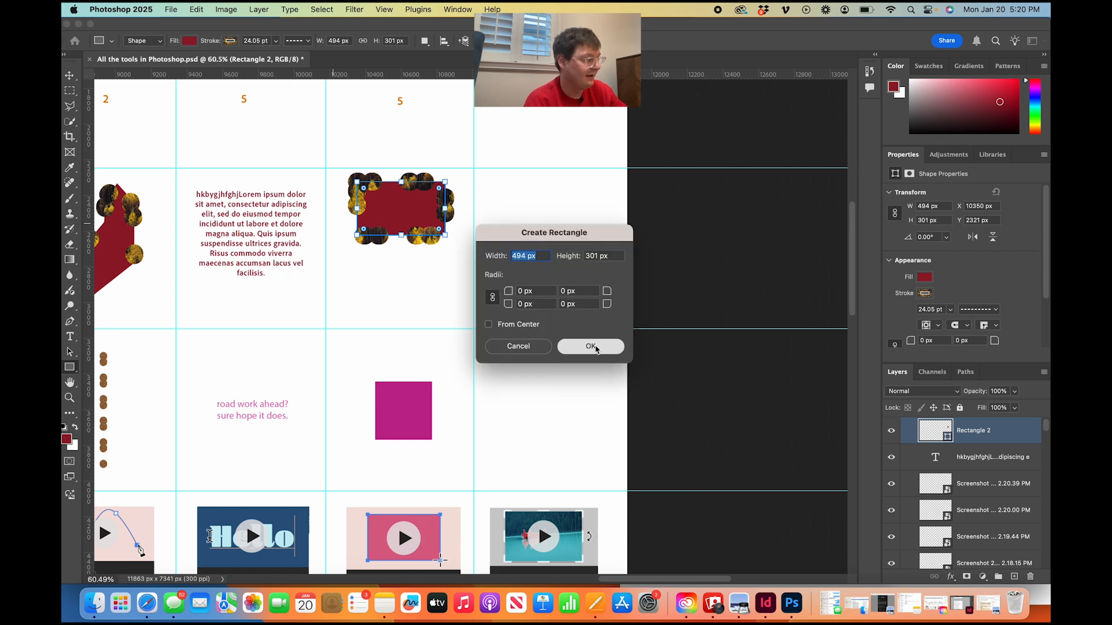
pyautogui.press('v')
pyautogui.press('Delete')
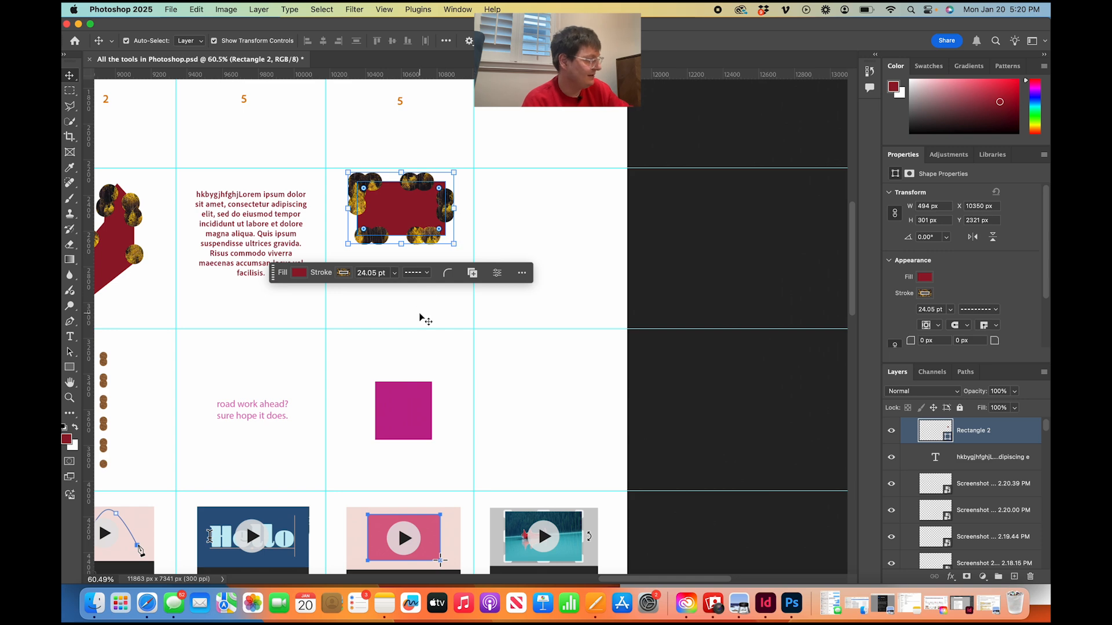
pyautogui.click(422, 318)
# Pan across the chart's Rectangle and Crop columns with the Hand tool.
pyautogui.scroll(4, 428, 368)
pyautogui.scroll(-3, 427, 365)
pyautogui.press('h')
pyautogui.hscroll(-5, 458, 324)
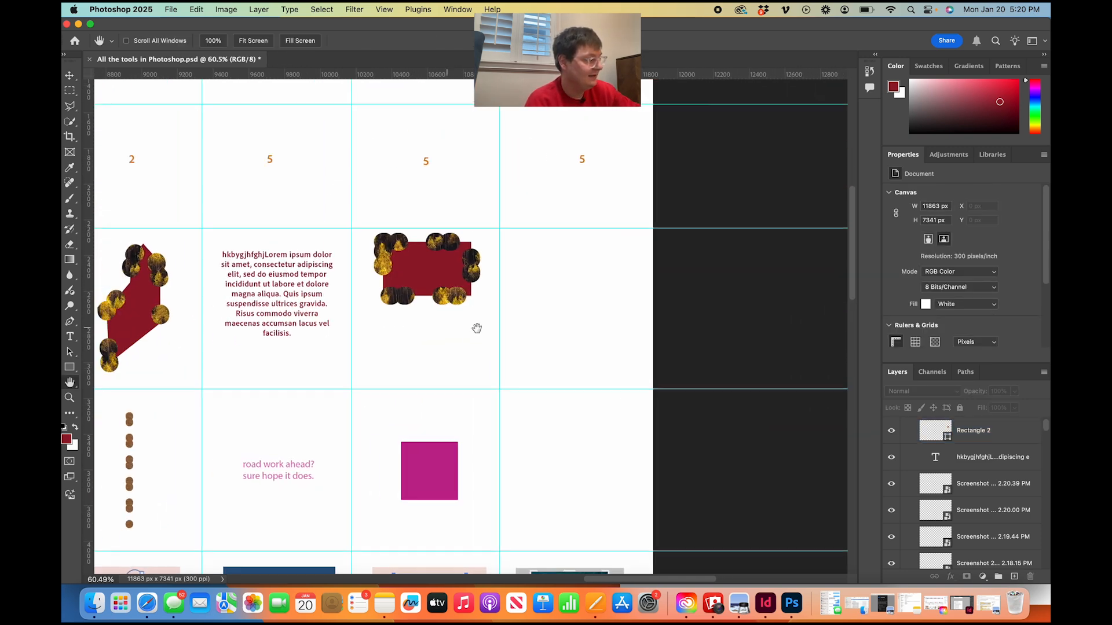
pyautogui.moveTo(417, 348); pyautogui.dragTo(265, 345)
pyautogui.moveTo(298, 245)
pyautogui.mouseDown()
pyautogui.moveTo(298, 283)
pyautogui.moveTo(296, 260)
pyautogui.mouseUp()
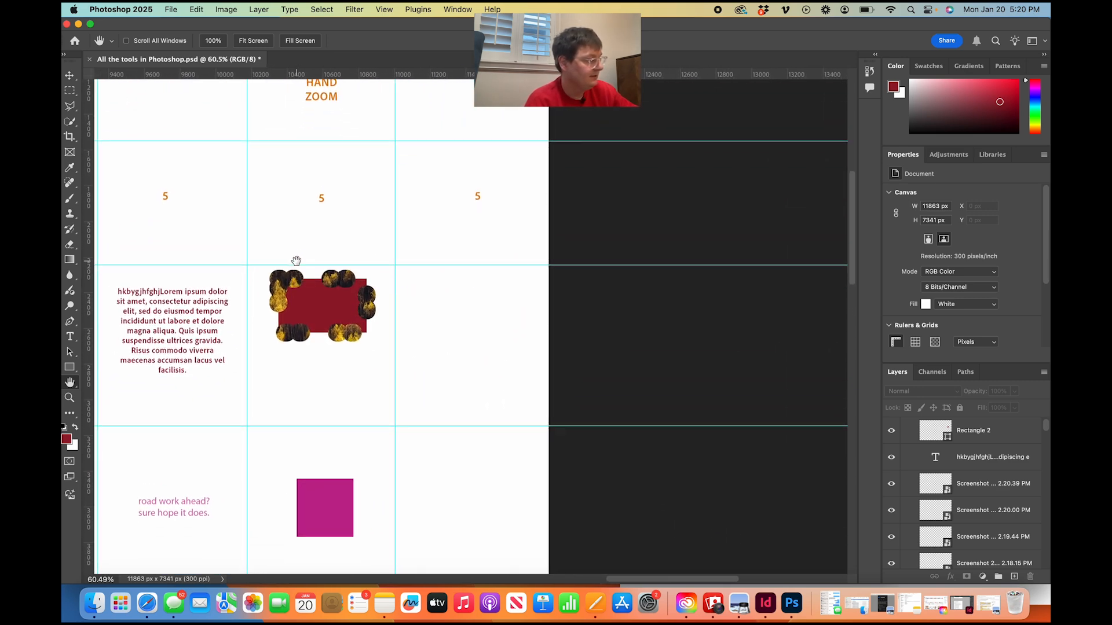
# Rasterize the new Rectangle 2 shape layer so that the Dodge tool can work on it.
pyautogui.click(71, 310)
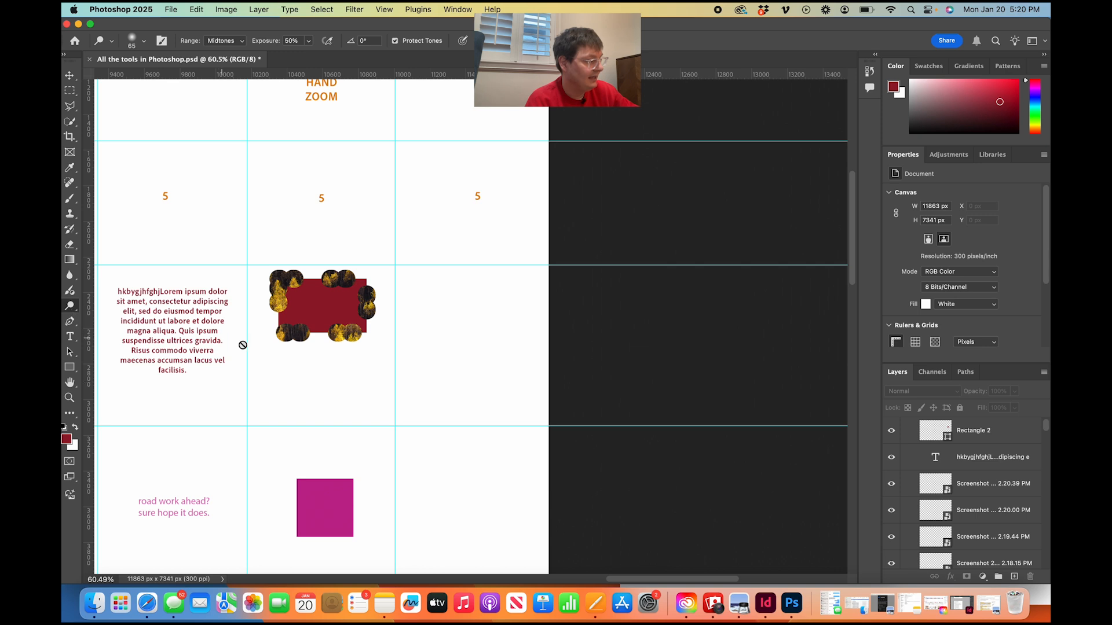
pyautogui.click(305, 364)
pyautogui.click(570, 229)
pyautogui.click(992, 443)
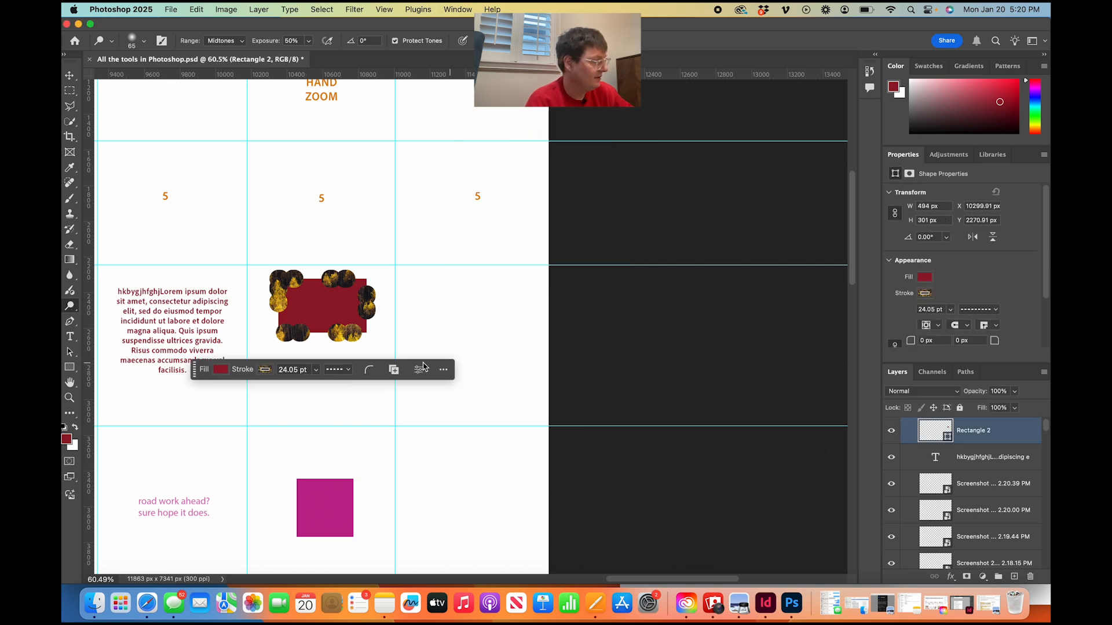
pyautogui.click(484, 410)
pyautogui.click(589, 226)
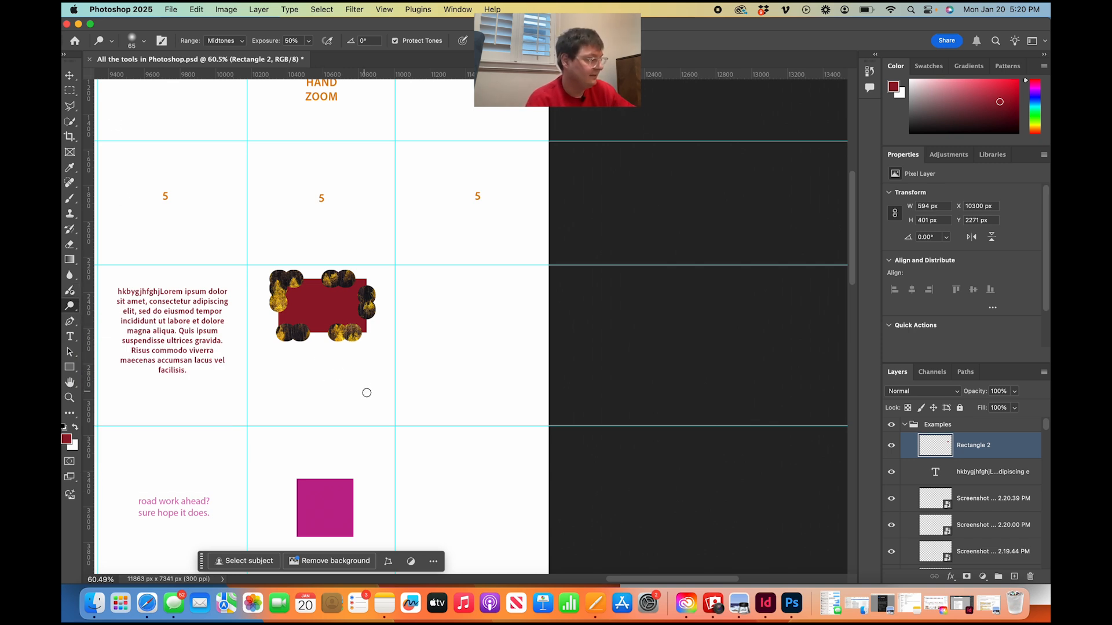
# Zoom in and out around the Rectangle column's new example, including with the Zoom tool.
pyautogui.press('super+1')
pyautogui.scroll(-5, 365, 388)
pyautogui.scroll(4, 365, 387)
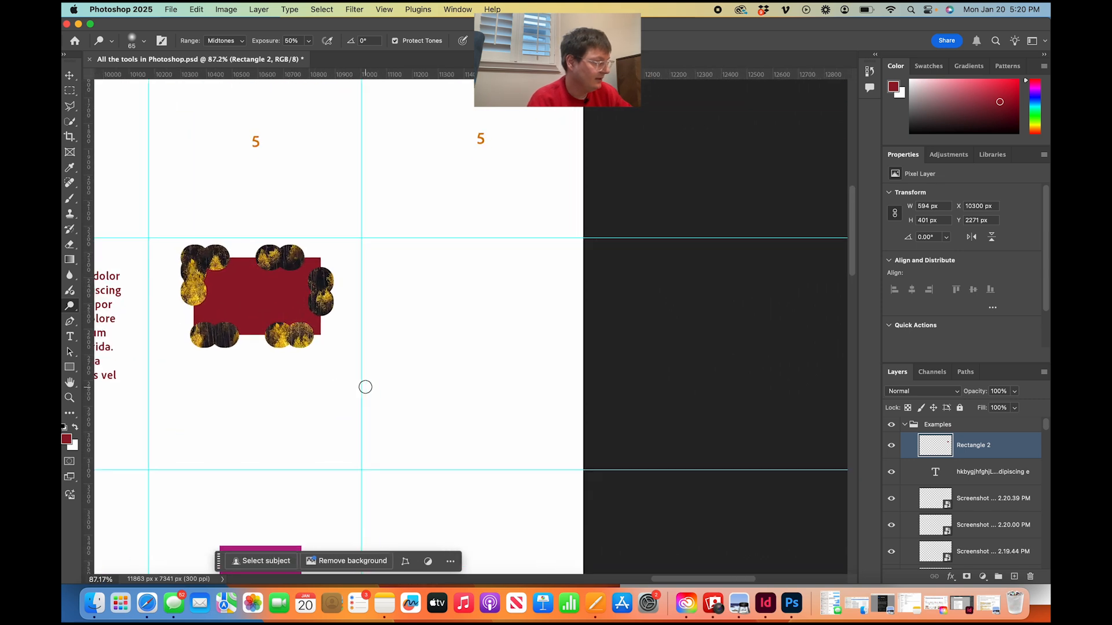
pyautogui.rightClick(73, 310)
pyautogui.click(74, 310)
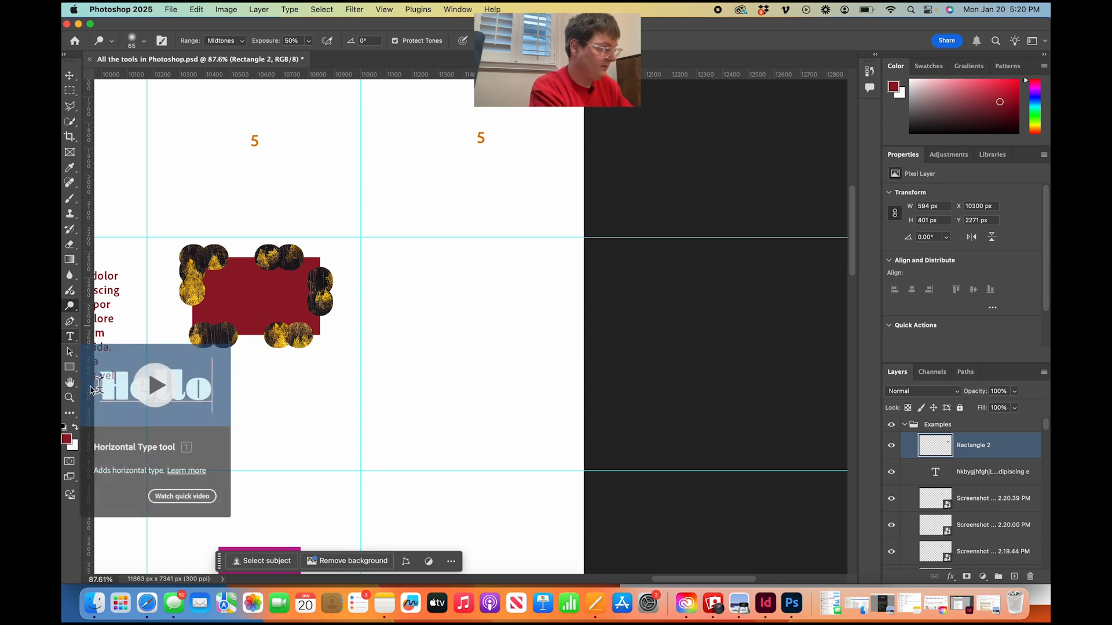
pyautogui.scroll(-2, 306, 406)
pyautogui.scroll(-1, 305, 406)
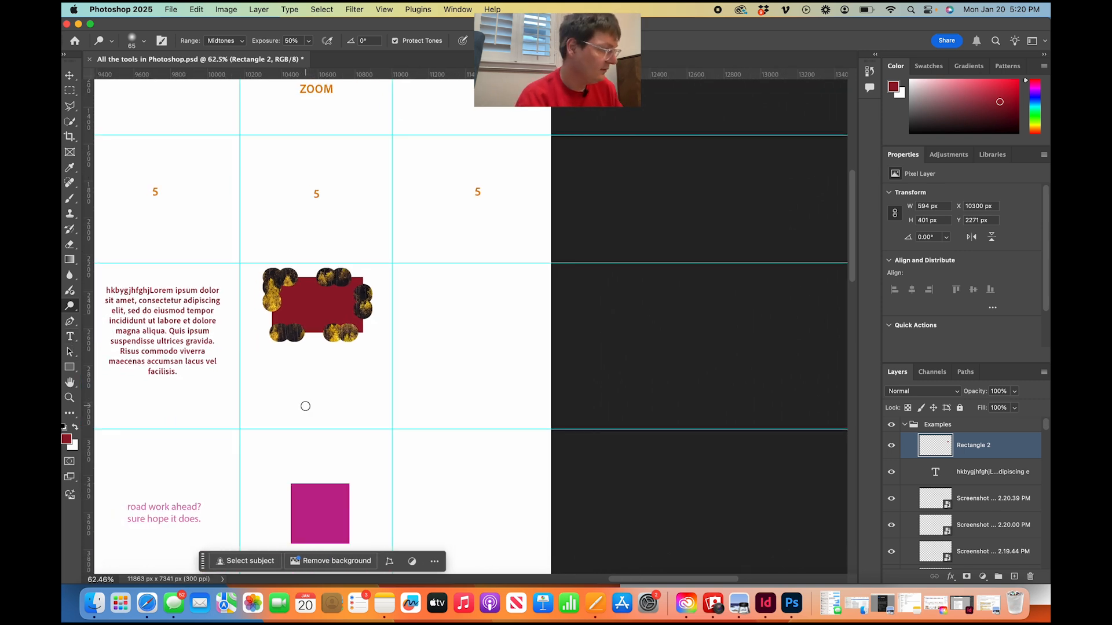
pyautogui.scroll(4, 305, 406)
pyautogui.scroll(-3, 305, 406)
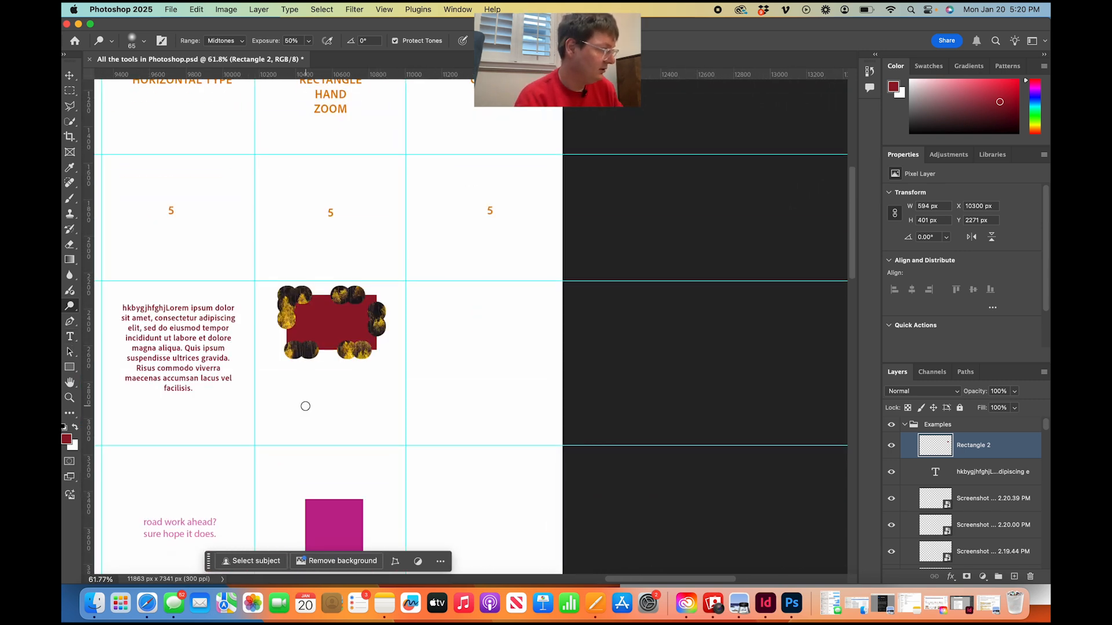
pyautogui.click(69, 399)
pyautogui.moveTo(298, 245); pyautogui.dragTo(349, 216)
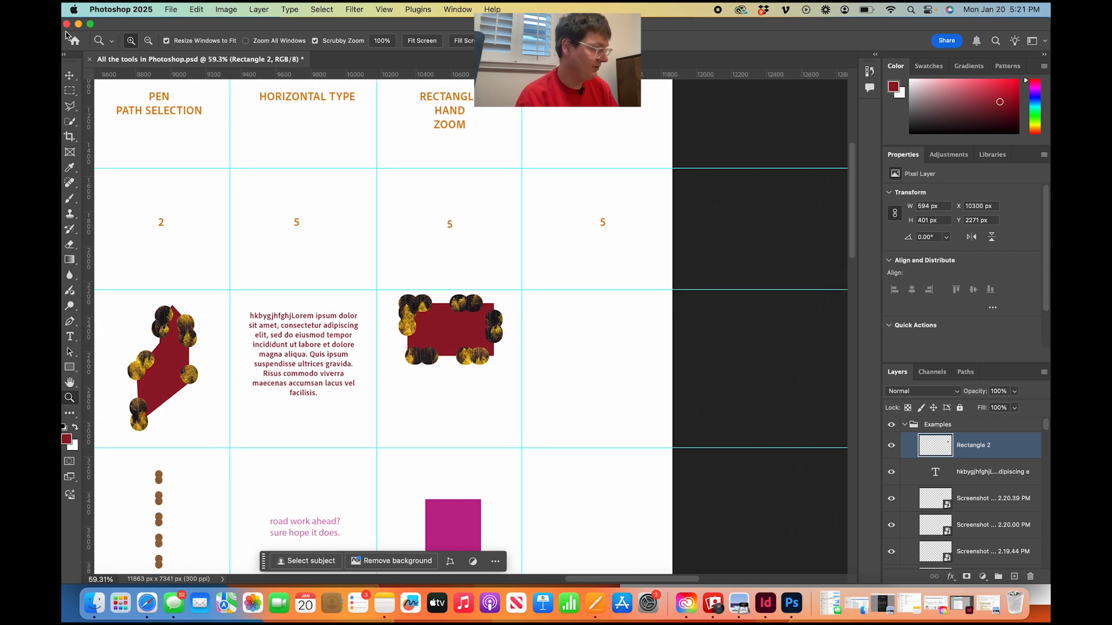
# Lighten streaks across the rasterized rectangle with the Dodge tool, and paint a Brightness/Contrast adjustment over it with the Adjustment Brush.
pyautogui.click(69, 75)
pyautogui.click(231, 200)
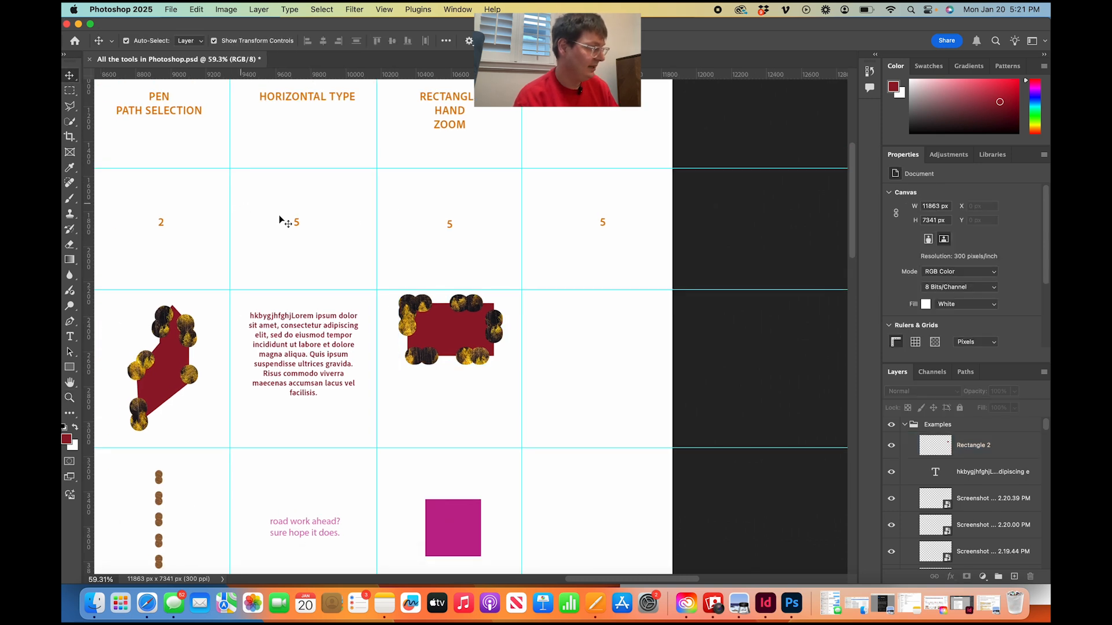
pyautogui.click(473, 351)
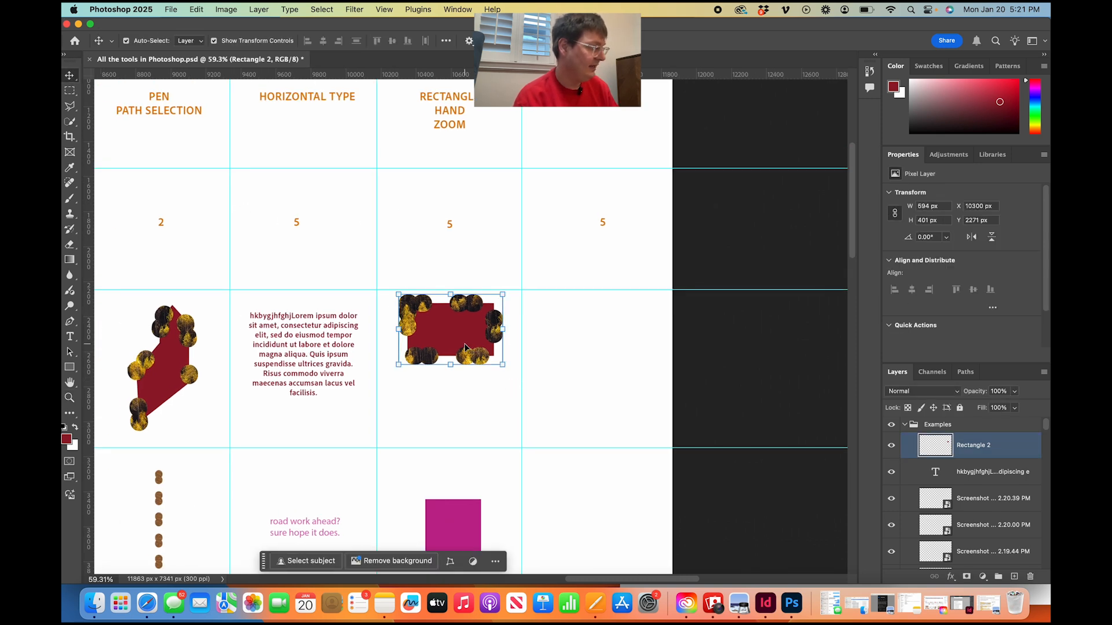
pyautogui.click(73, 306)
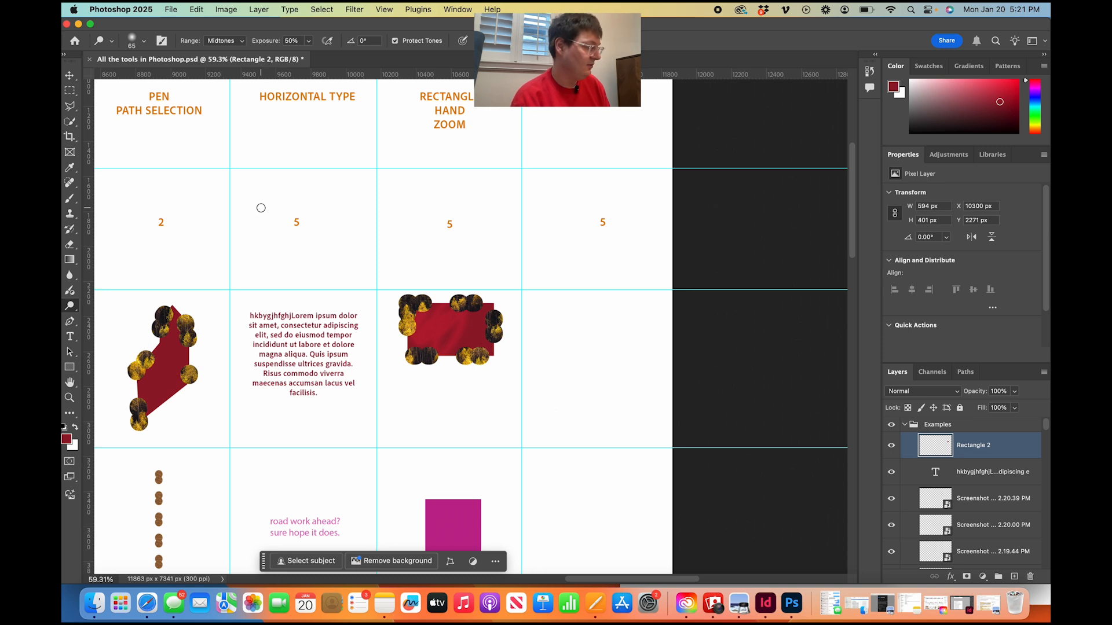
pyautogui.click(70, 300)
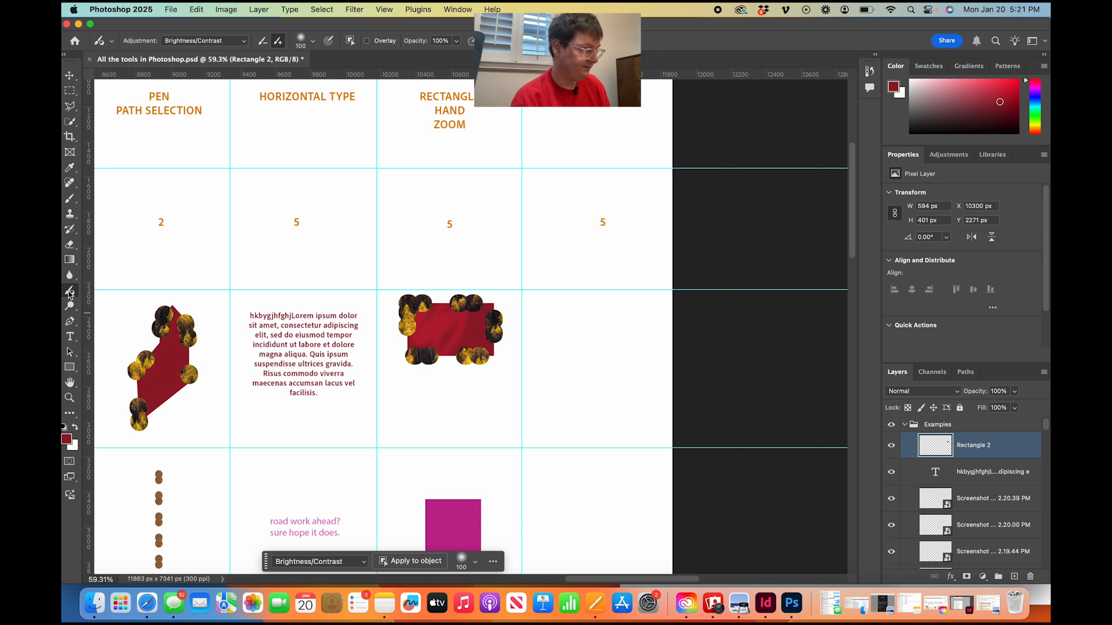
pyautogui.moveTo(450, 321)
pyautogui.mouseDown()
pyautogui.moveTo(432, 343)
pyautogui.moveTo(473, 330)
pyautogui.moveTo(468, 319)
pyautogui.moveTo(426, 330)
pyautogui.moveTo(386, 310)
pyautogui.moveTo(422, 310)
pyautogui.moveTo(395, 341)
pyautogui.moveTo(431, 325)
pyautogui.mouseUp()
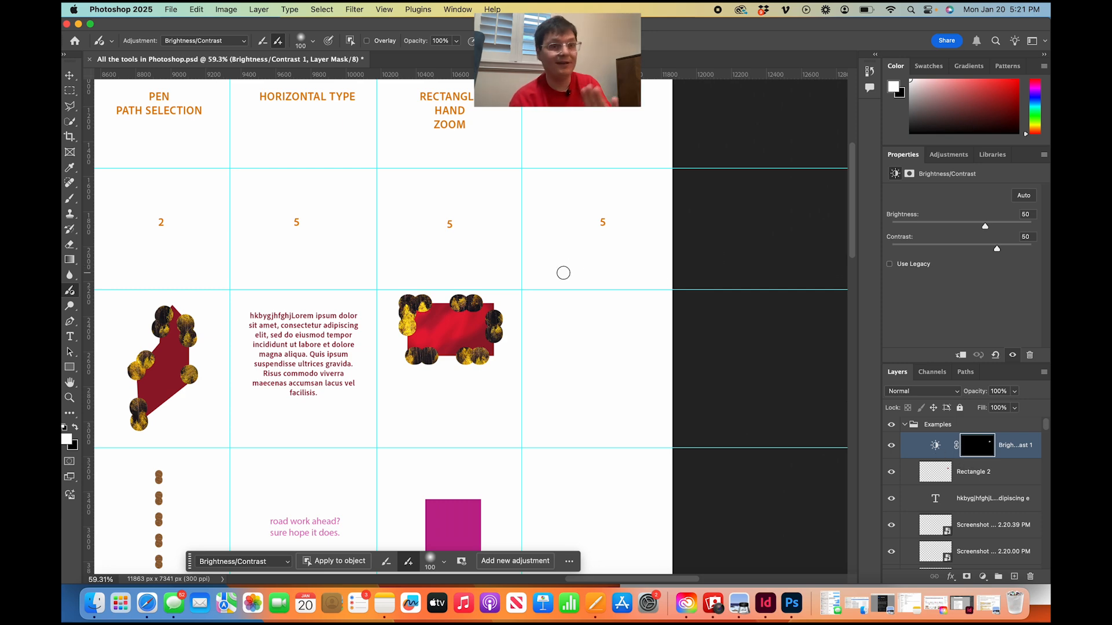
# Extend the canvas beyond the chart's right edge with the Crop tool to a width of about 11933 px.
pyautogui.scroll(-5, 514, 335)
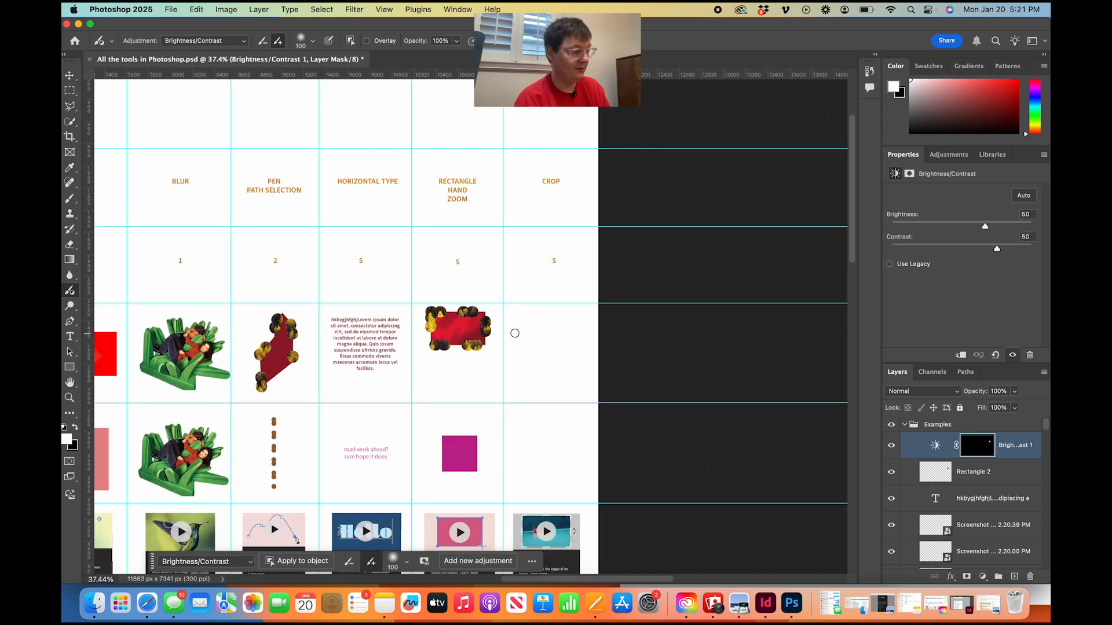
pyautogui.scroll(4, 515, 334)
pyautogui.press('v')
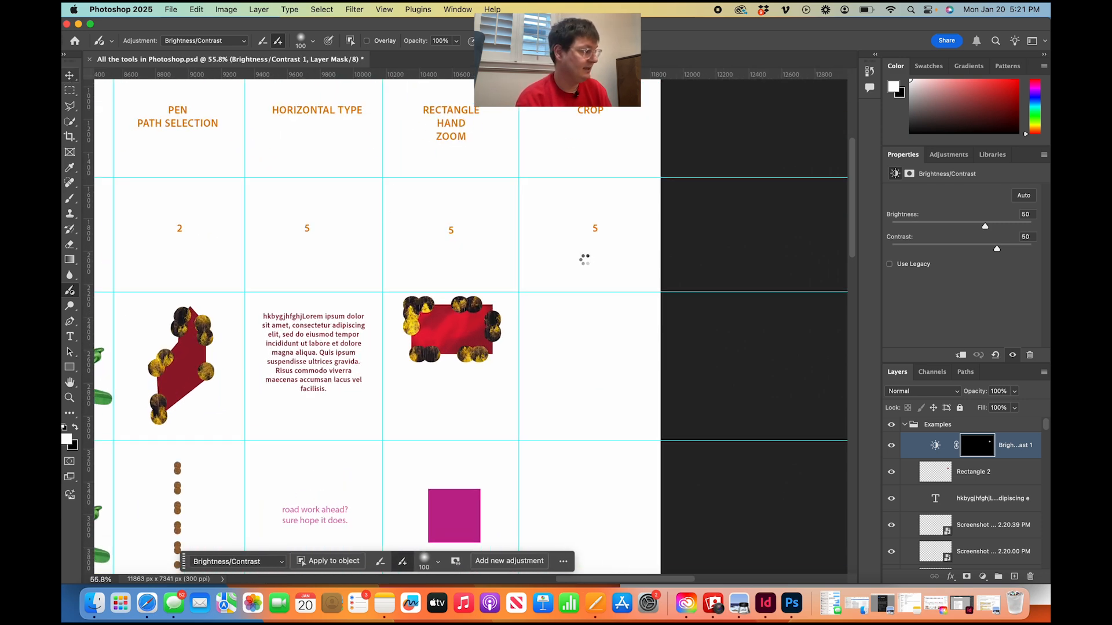
pyautogui.click(582, 265)
pyautogui.press('c')
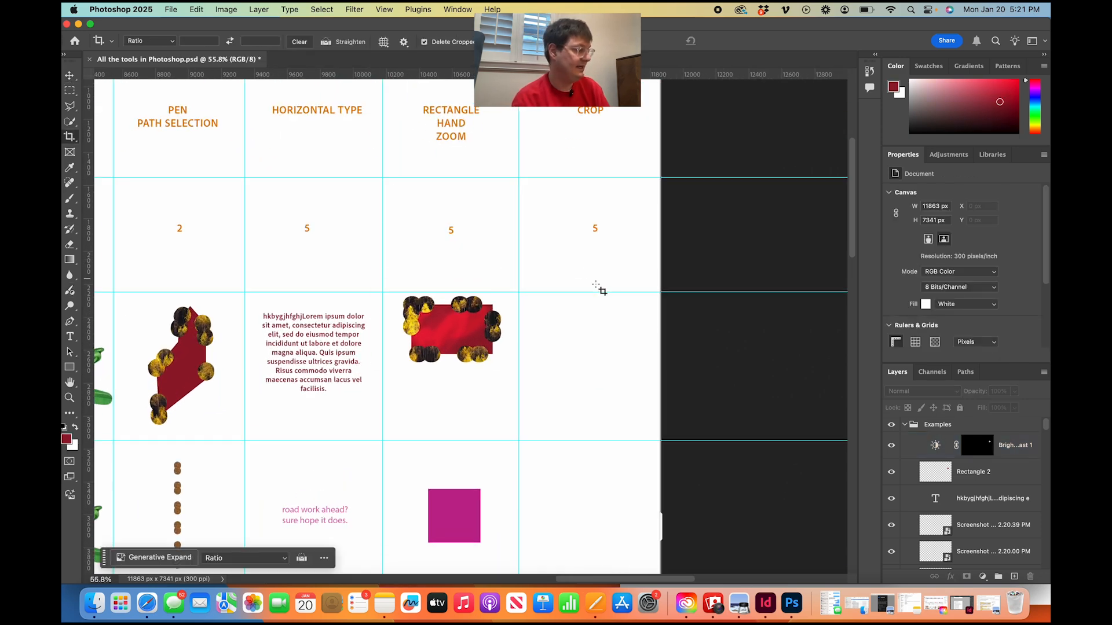
pyautogui.moveTo(660, 541)
pyautogui.mouseDown()
pyautogui.moveTo(594, 541)
pyautogui.moveTo(666, 543)
pyautogui.mouseUp()
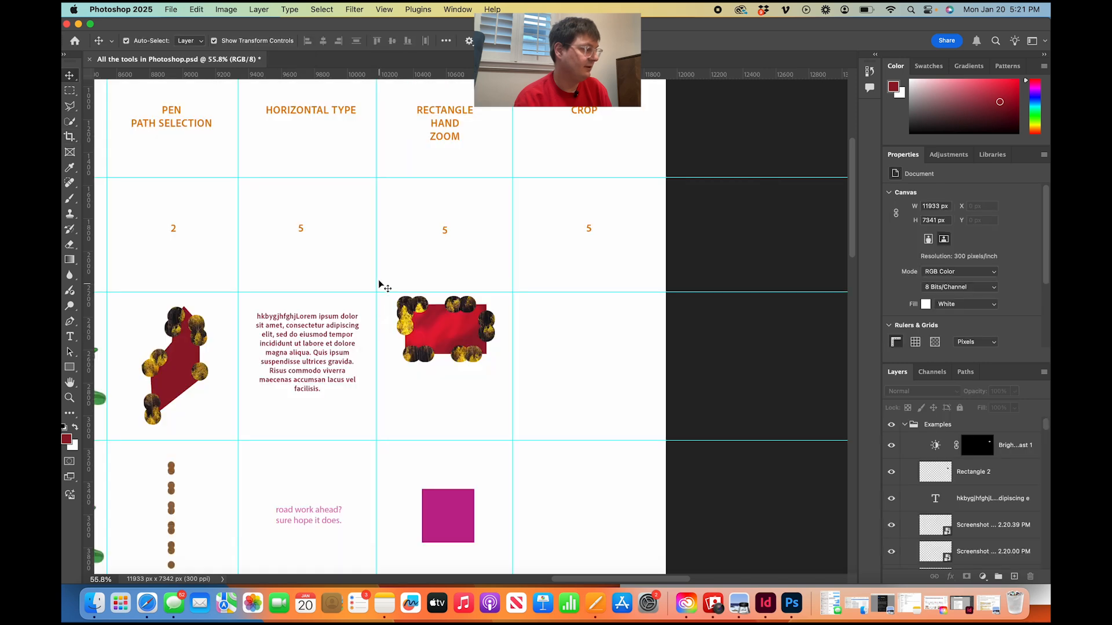
# Add a vertical guide through the Rectangular Marquee column and two horizontal guides, one just above the lesson title and one below the header text.
pyautogui.scroll(-4, 316, 291)
pyautogui.hscroll(-3, 316, 292)
pyautogui.hscroll(-10, 316, 292)
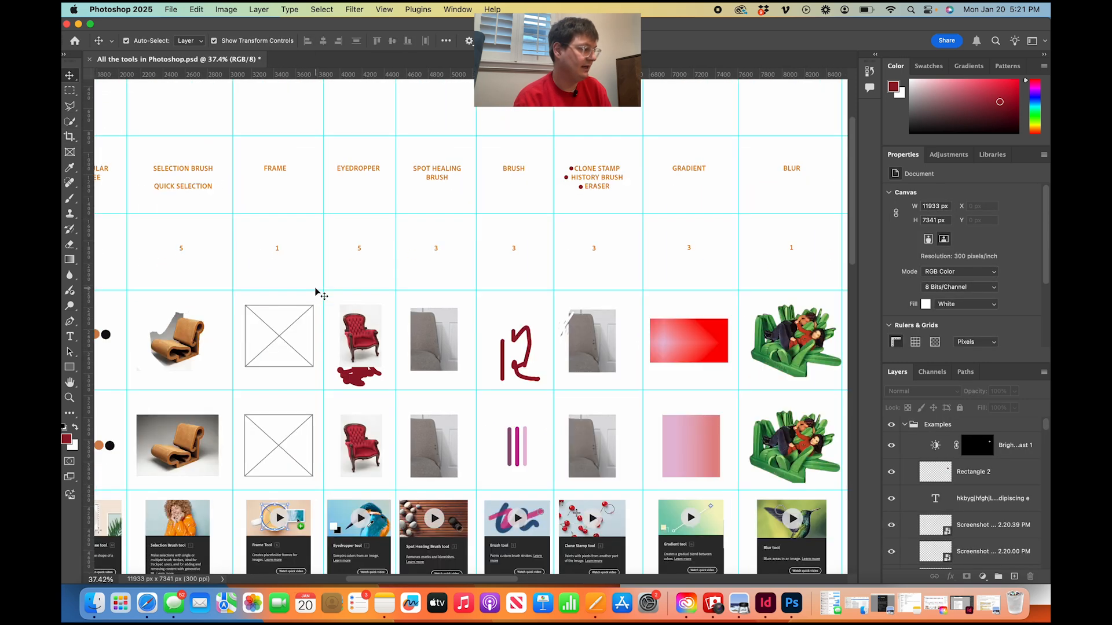
pyautogui.scroll(3, 317, 291)
pyautogui.scroll(3, 316, 291)
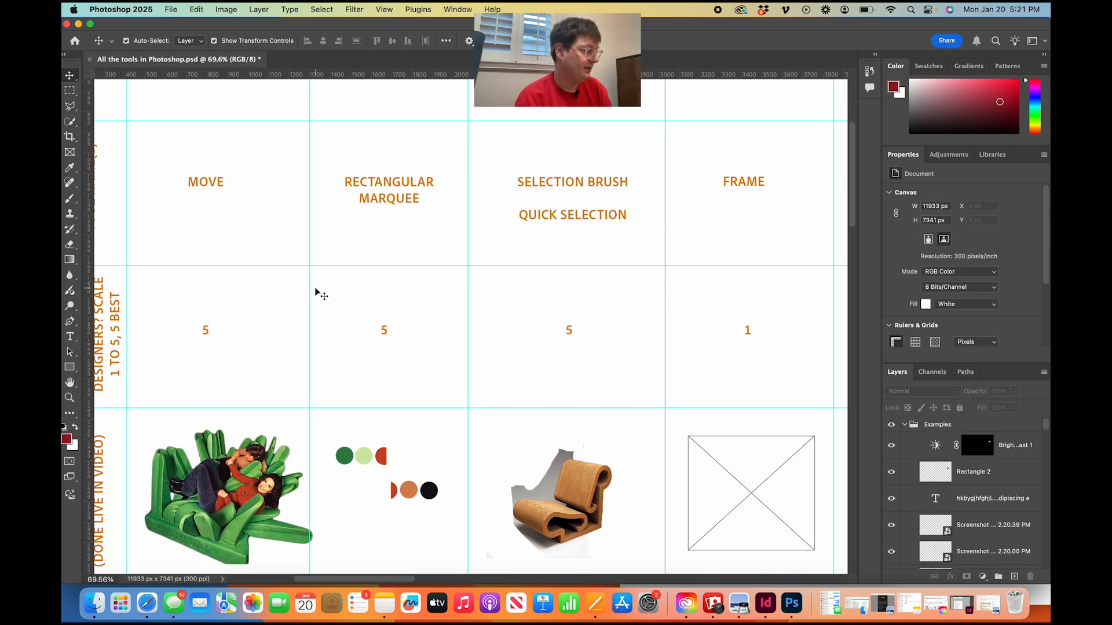
pyautogui.scroll(-3, 316, 291)
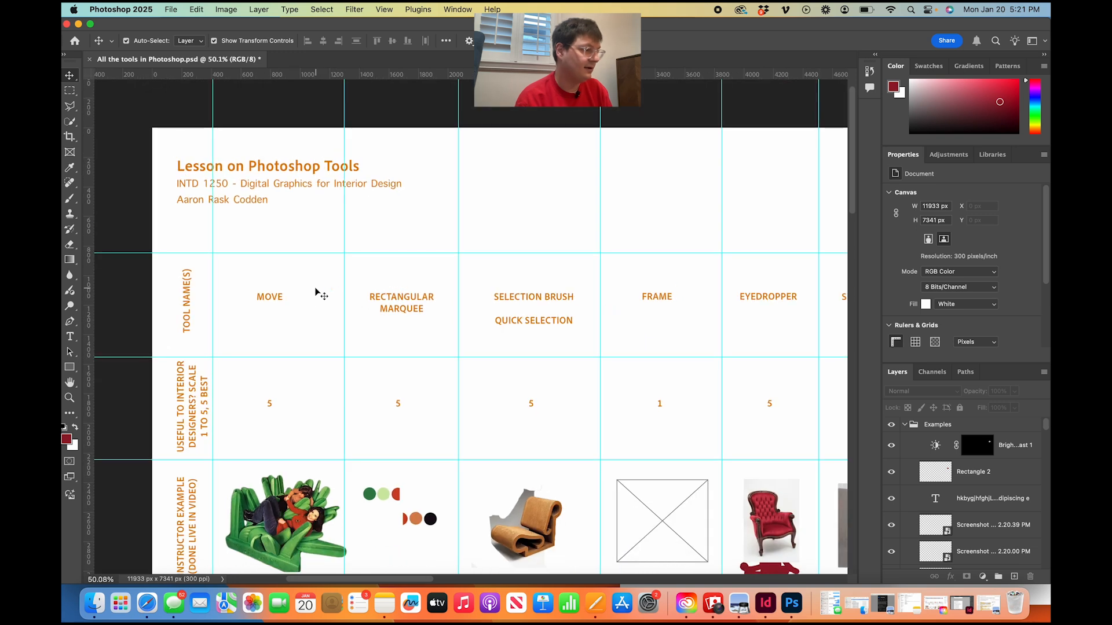
pyautogui.moveTo(91, 133); pyautogui.dragTo(395, 192)
pyautogui.moveTo(182, 75); pyautogui.dragTo(180, 152)
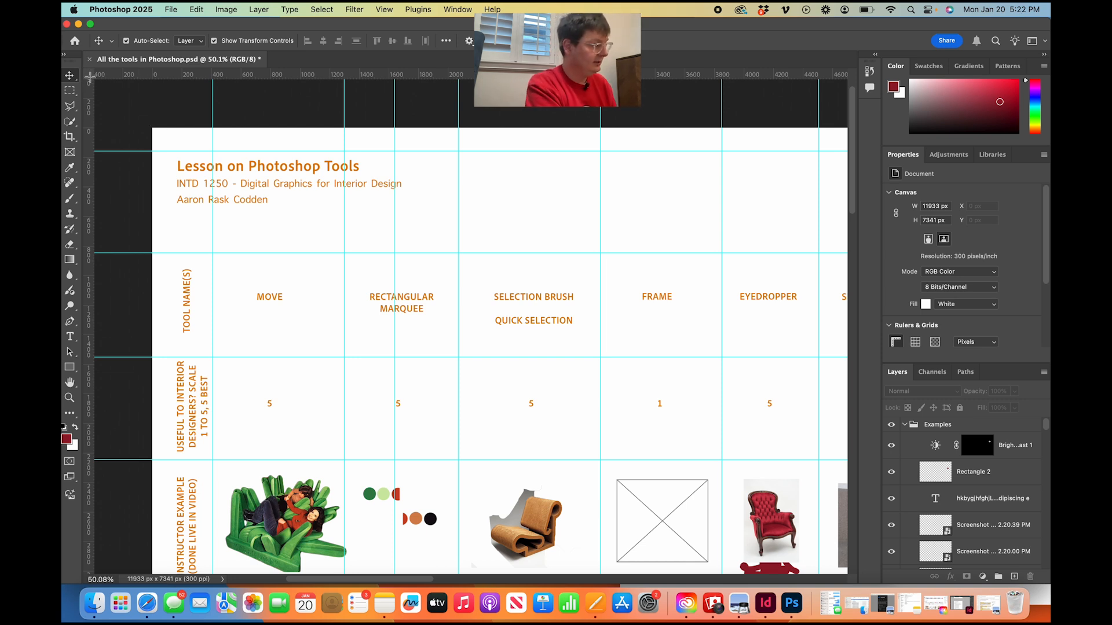
pyautogui.moveTo(109, 80); pyautogui.dragTo(213, 212)
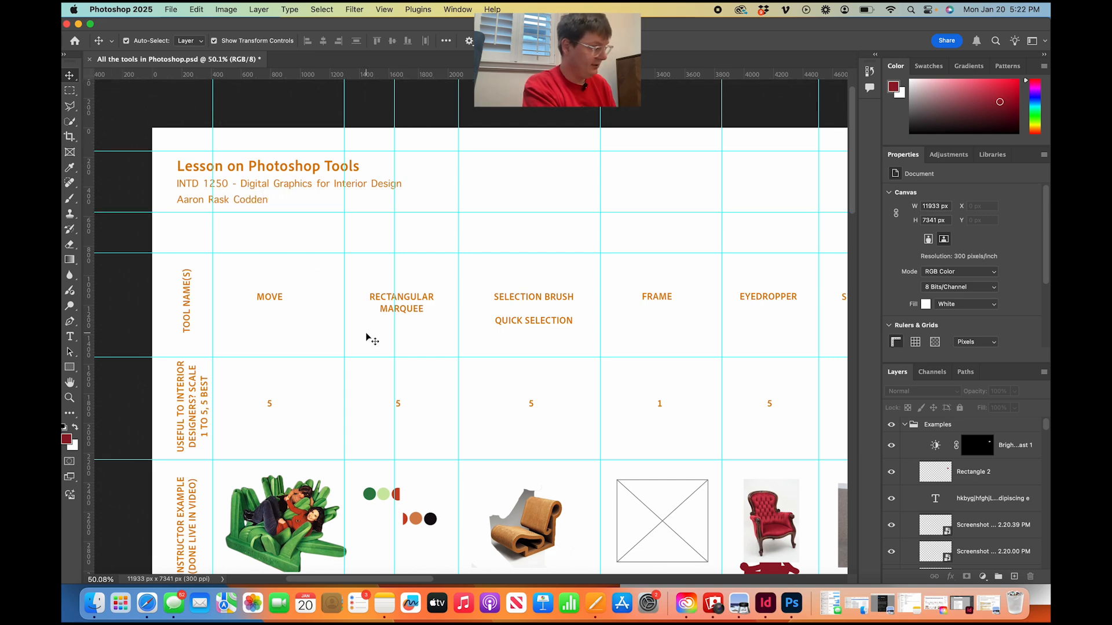
# Review the whole tools chart, from the Move column to the Crop column, including the example and video thumbnail rows.
pyautogui.scroll(-5, 366, 336)
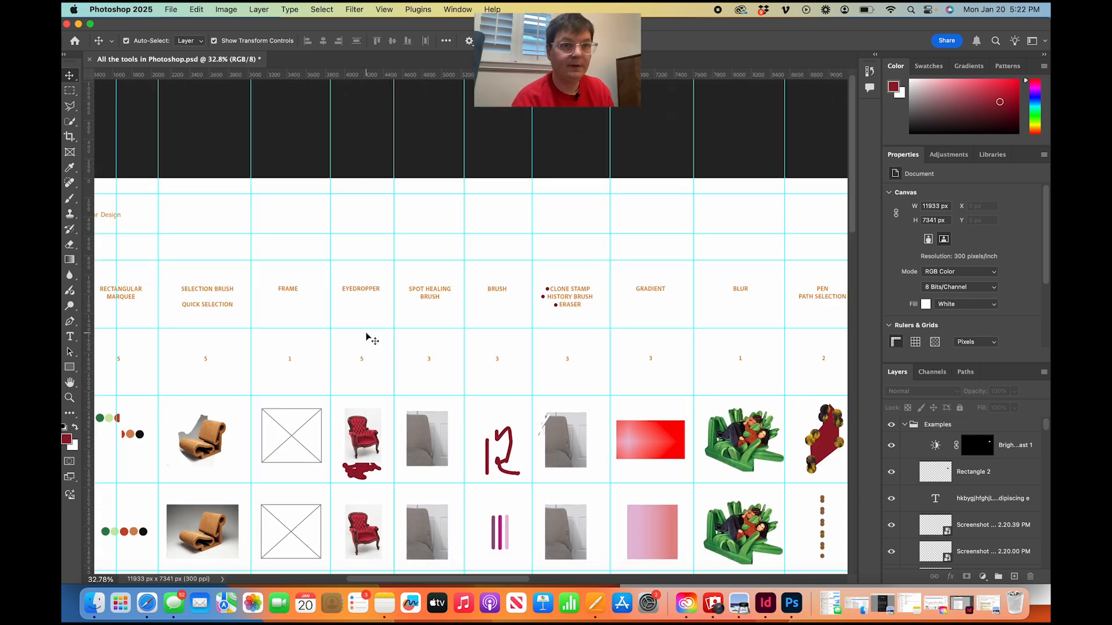
pyautogui.scroll(-10, 366, 335)
pyautogui.hscroll(3, 366, 336)
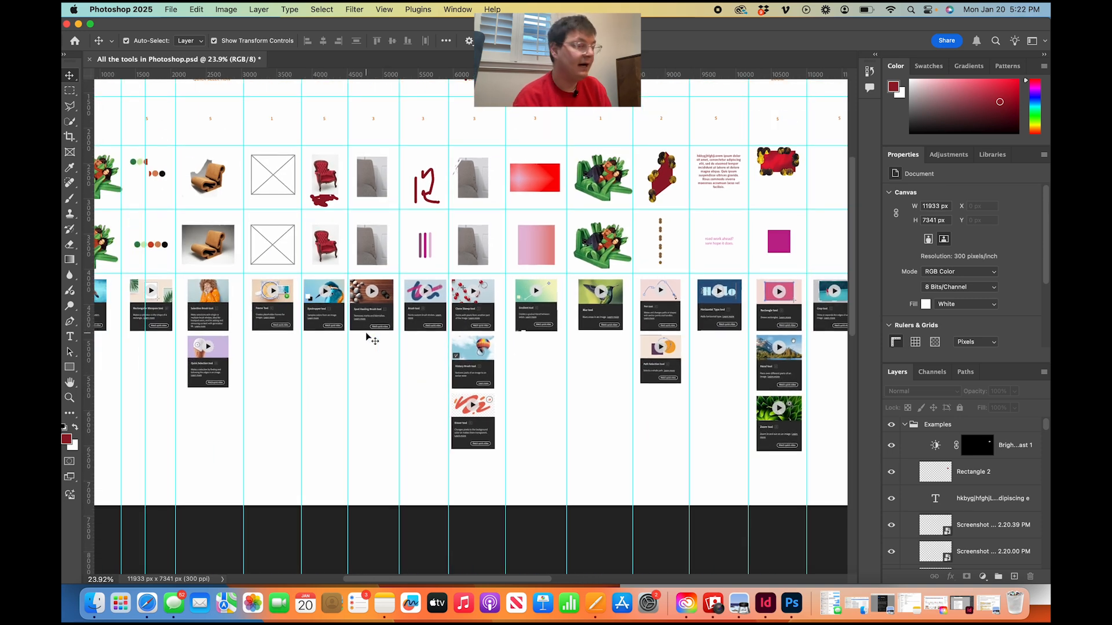
pyautogui.scroll(5, 366, 336)
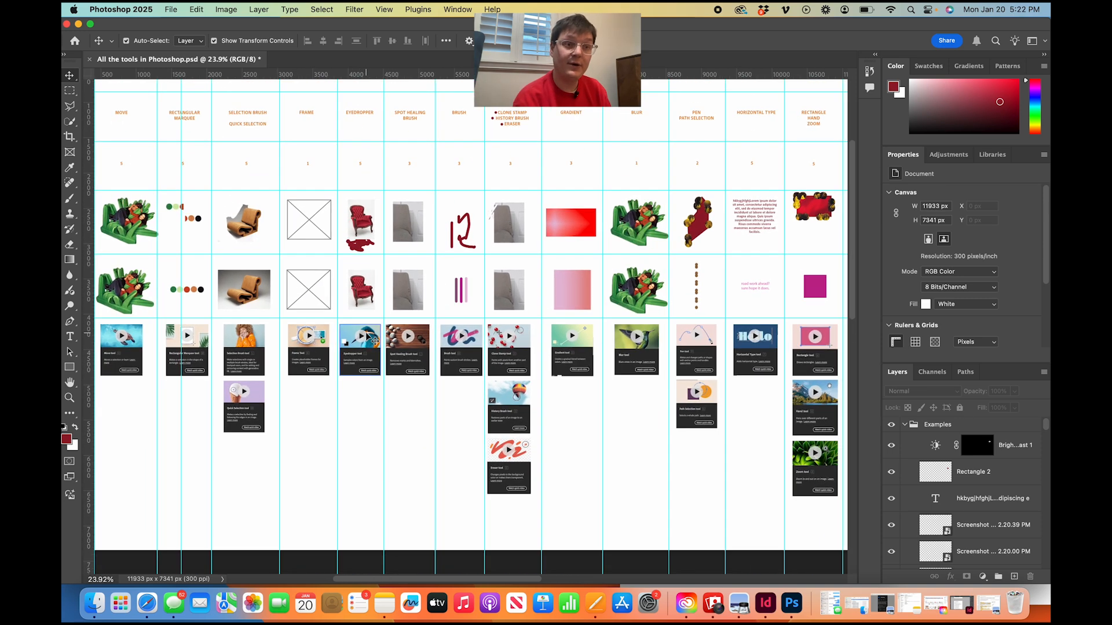
pyautogui.hscroll(5, 366, 335)
pyautogui.scroll(3, 366, 336)
pyautogui.hscroll(-5, 366, 336)
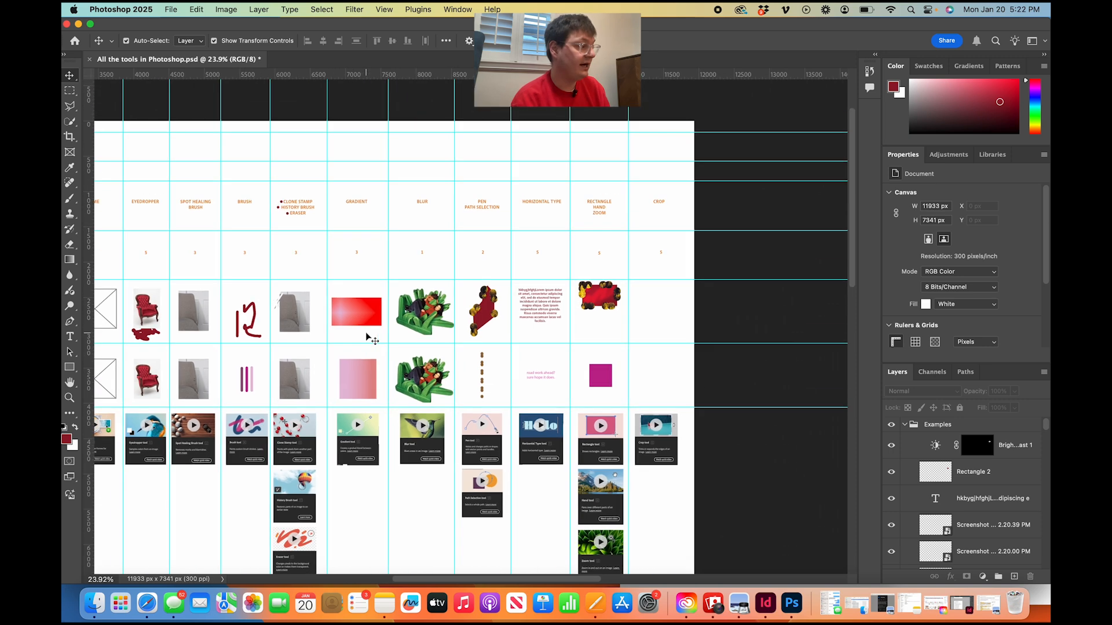
pyautogui.hscroll(-1, 367, 337)
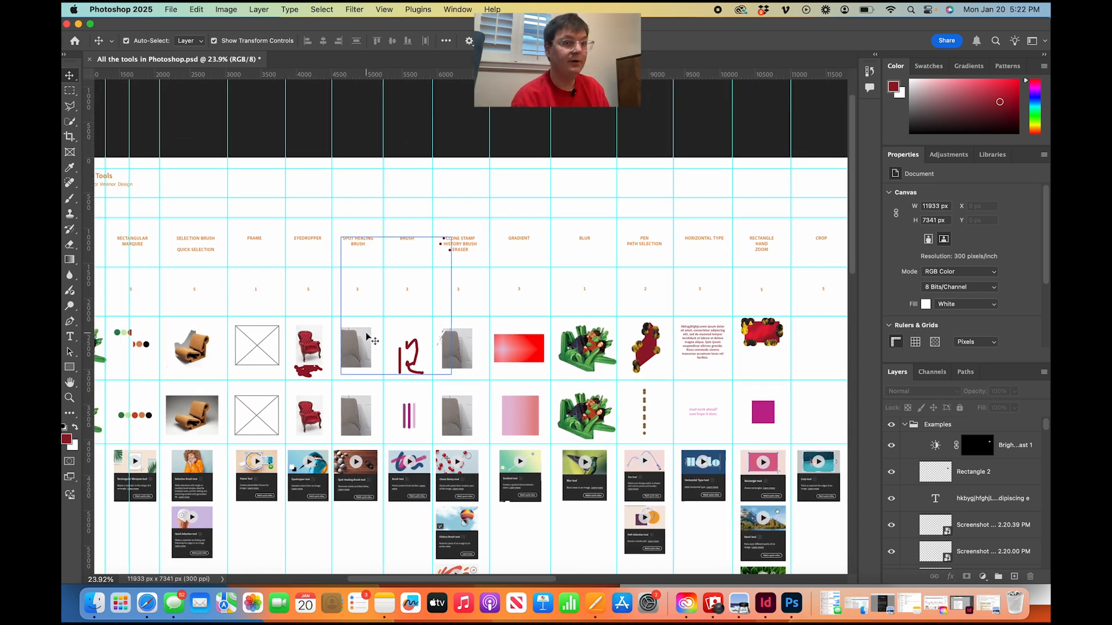
pyautogui.scroll(-2, 368, 337)
pyautogui.hscroll(3, 368, 337)
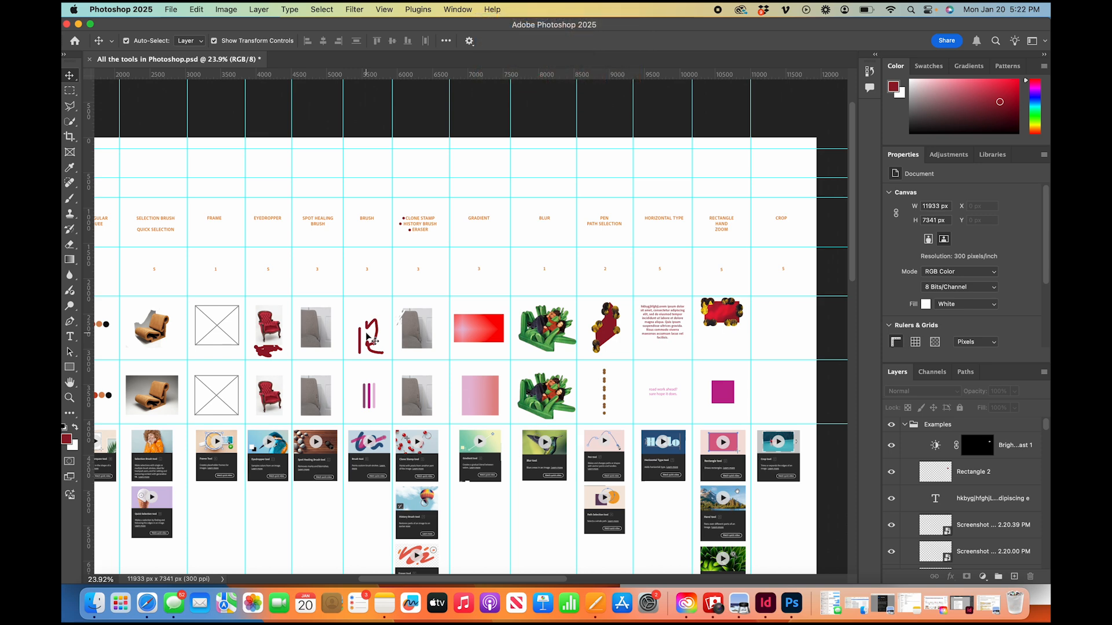
pyautogui.press('super+shift+5')
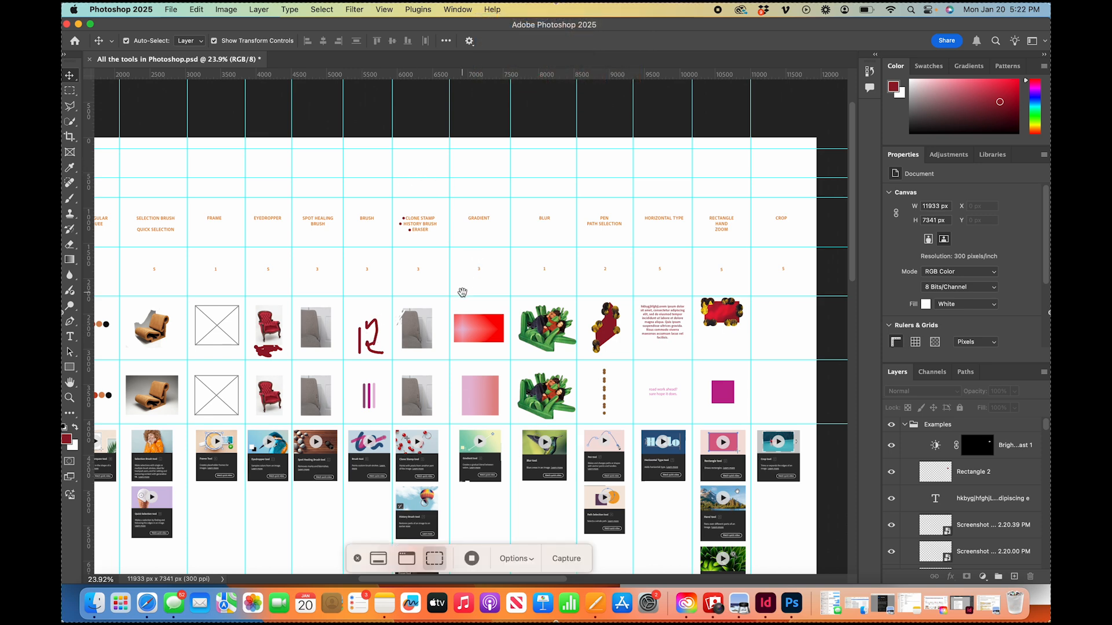